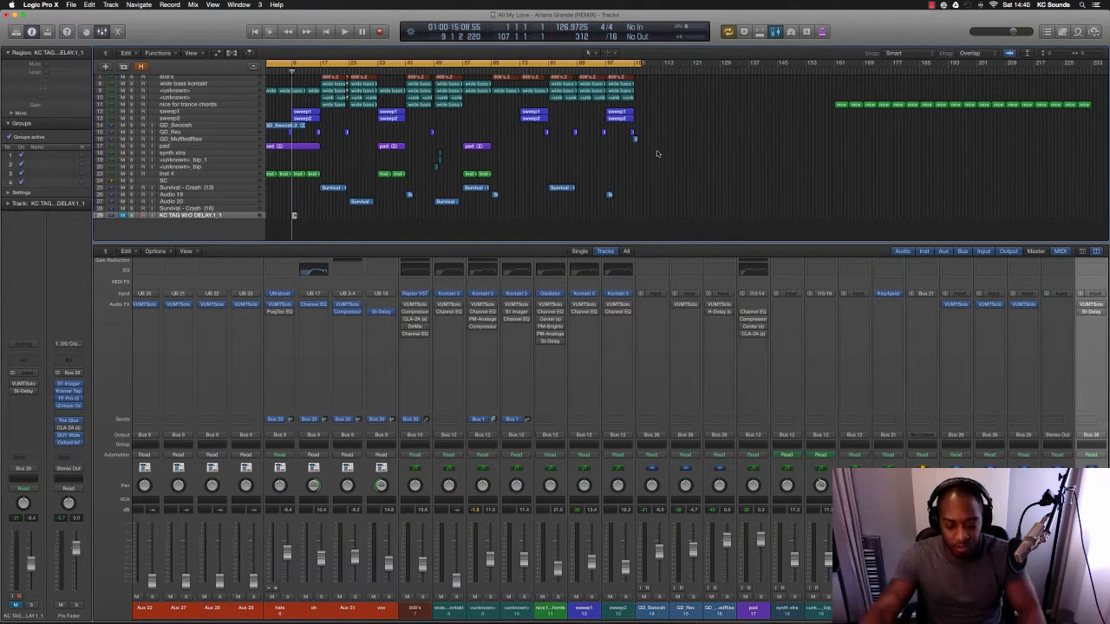
scroll(594, 159, up, 3)
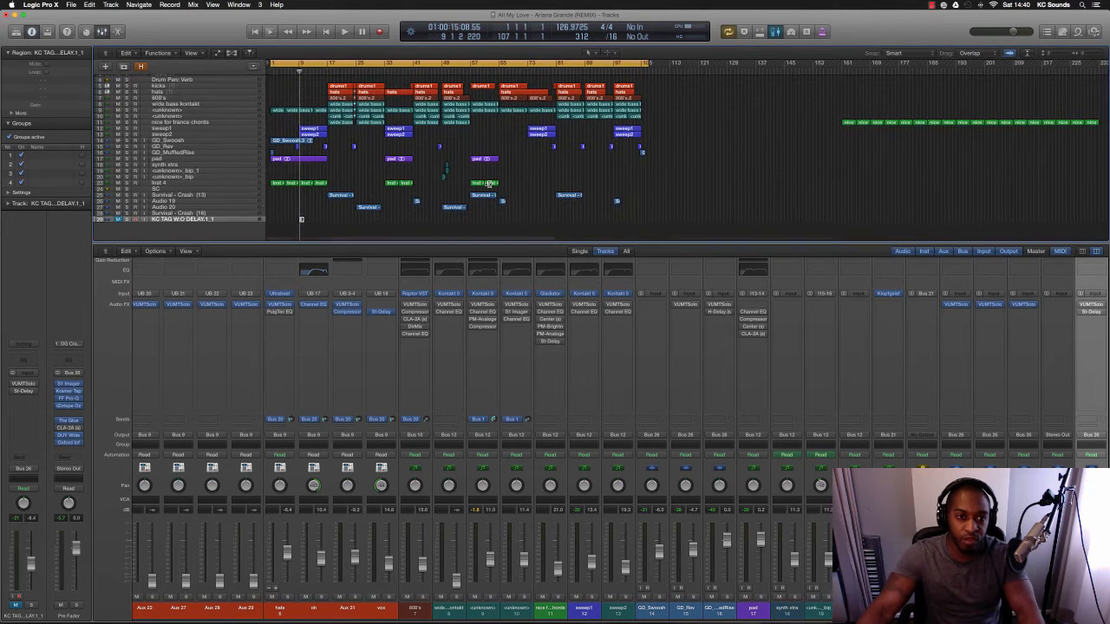
scroll(489, 184, up, 1)
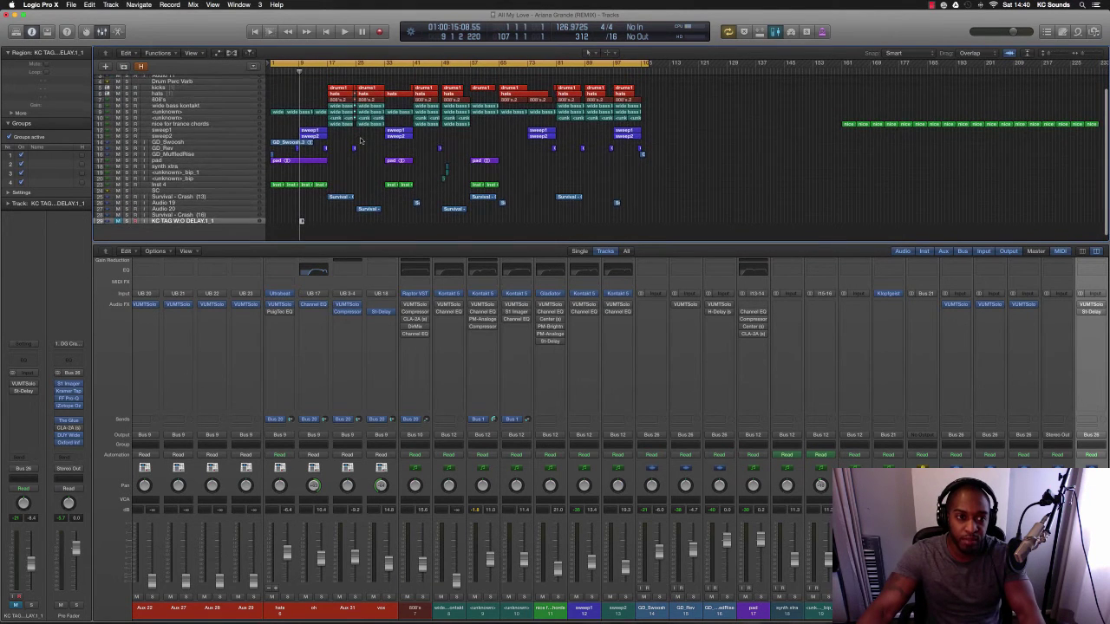
- Select the kicks track and open its VUMTSolo level meter
click(200, 89)
scroll(329, 113, up, 3)
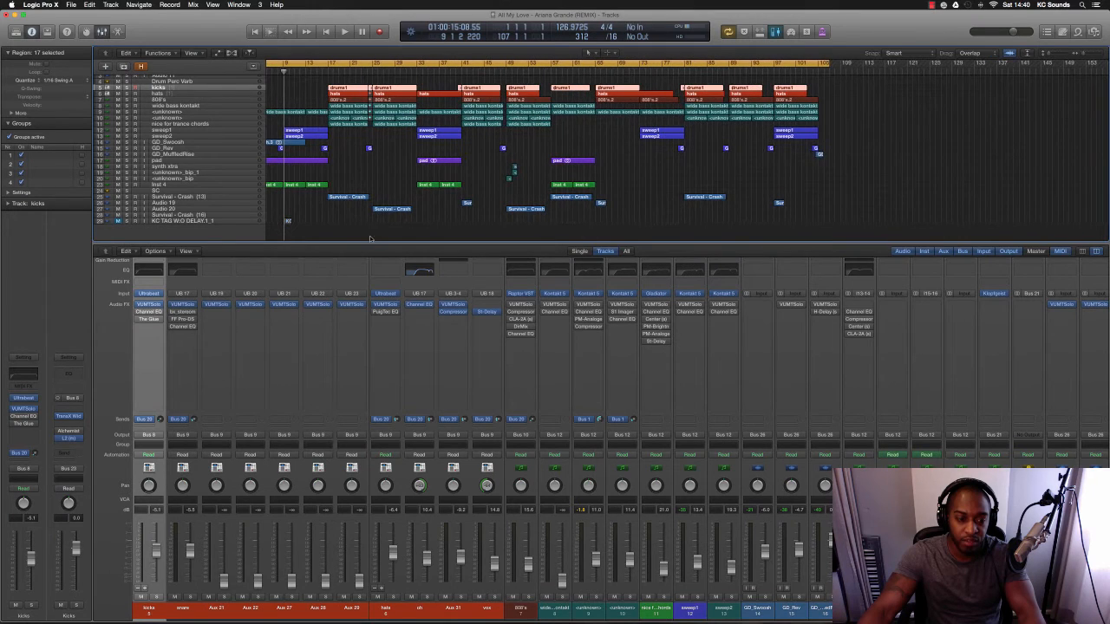
scroll(373, 346, left, 5)
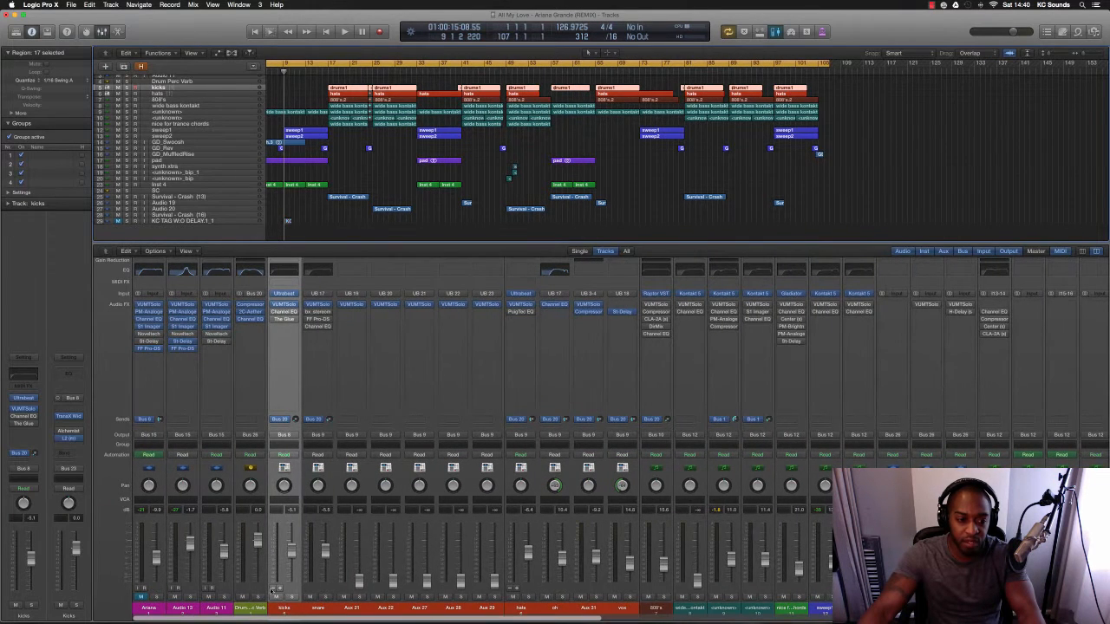
click(284, 305)
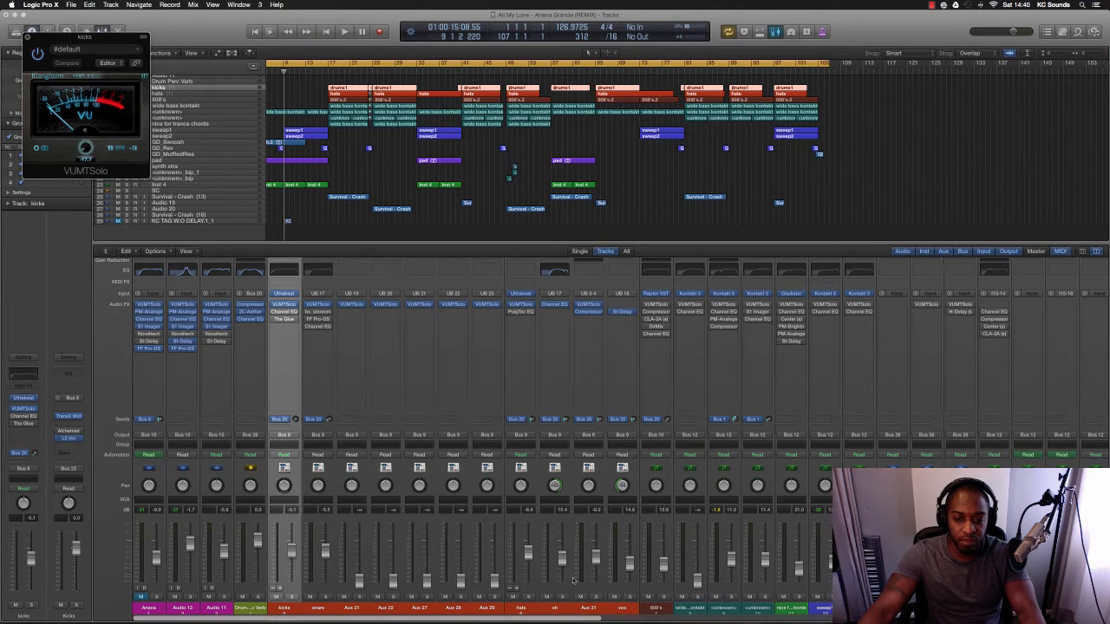
scroll(621, 563, right, 8)
scroll(598, 564, right, 8)
scroll(572, 579, right, 2)
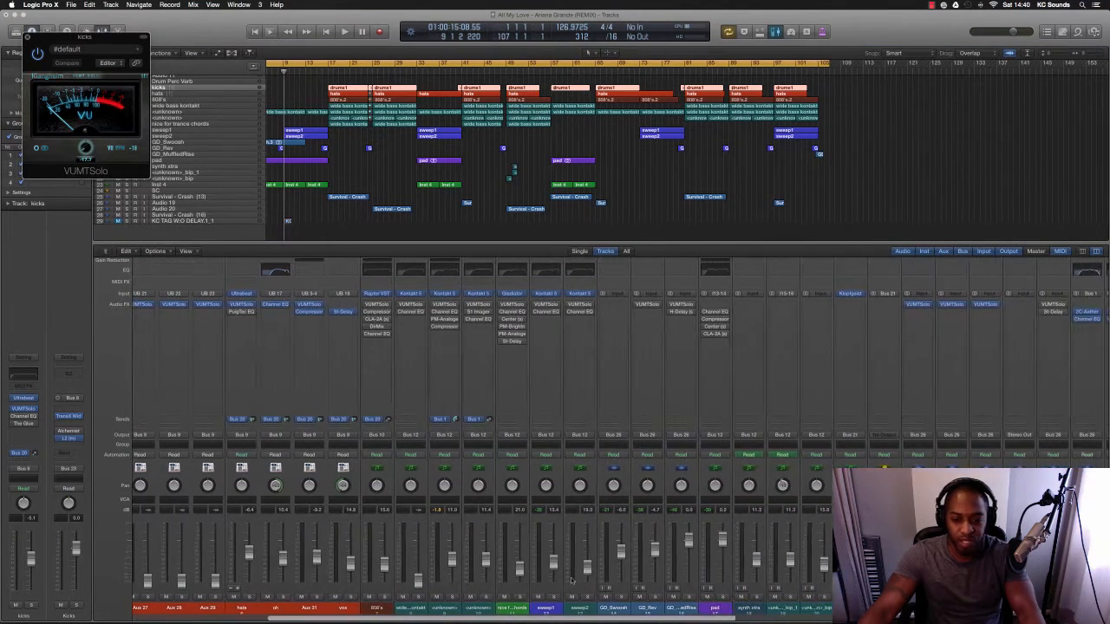
scroll(572, 580, right, 4)
scroll(572, 579, right, 4)
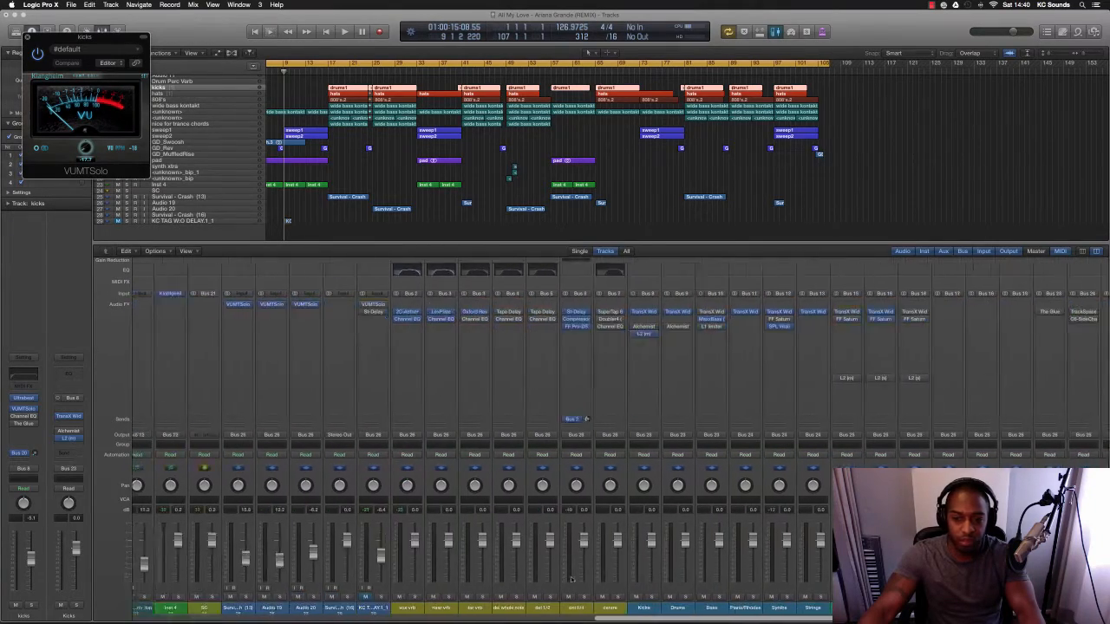
scroll(572, 579, right, 4)
scroll(433, 572, left, 10)
scroll(346, 581, left, 6)
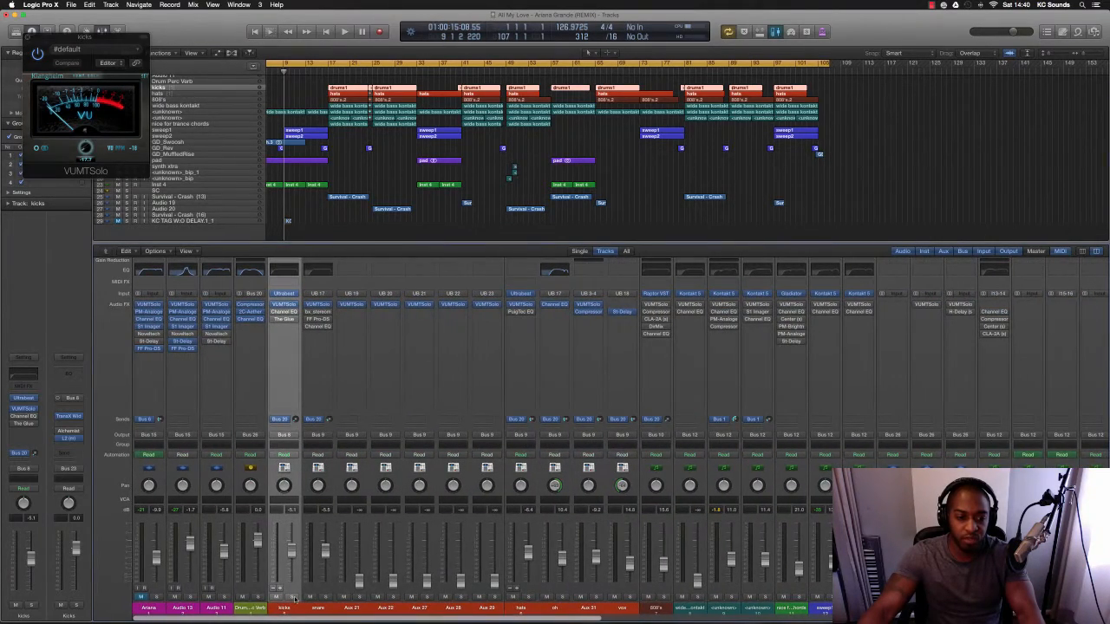
- Loop the first two drums1 regions with Cmd+U and start playback
click(347, 88)
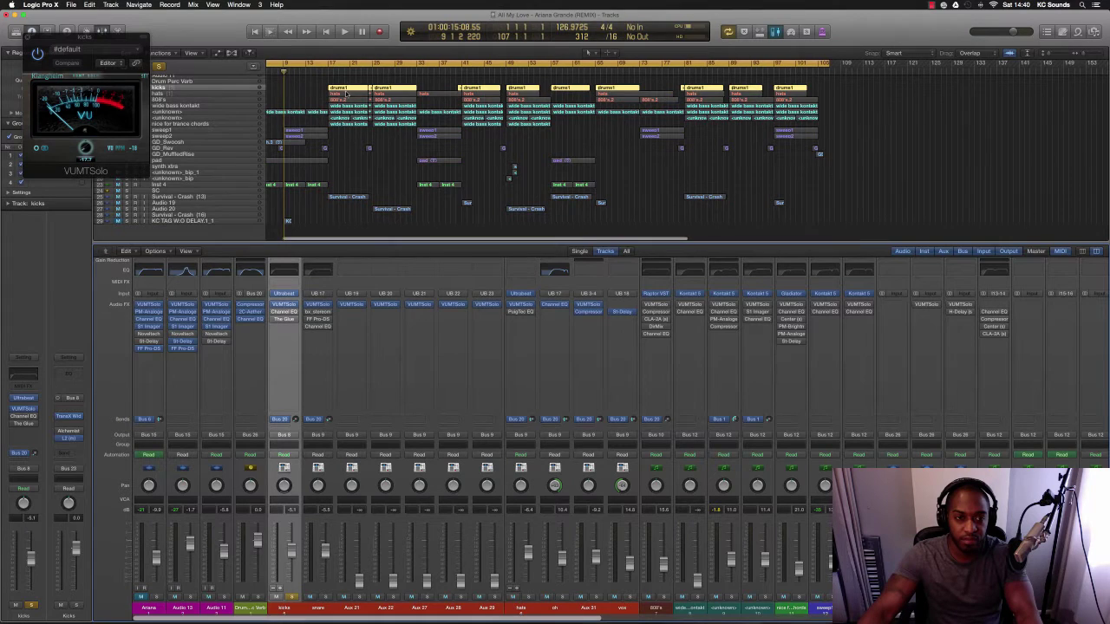
shift+click(390, 87)
key(u)
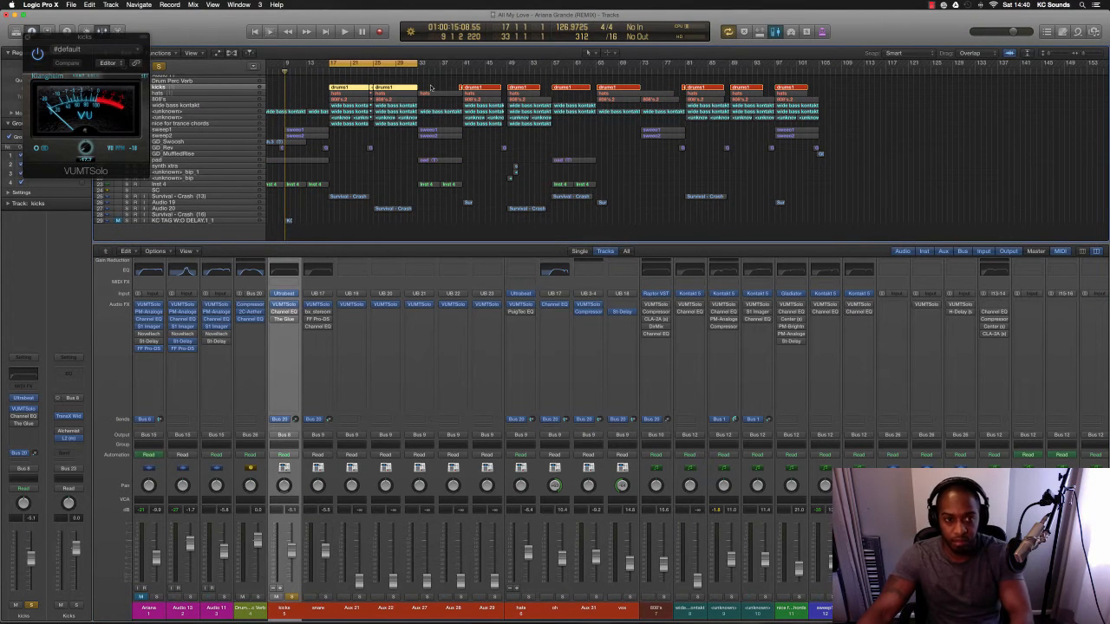
key(space)
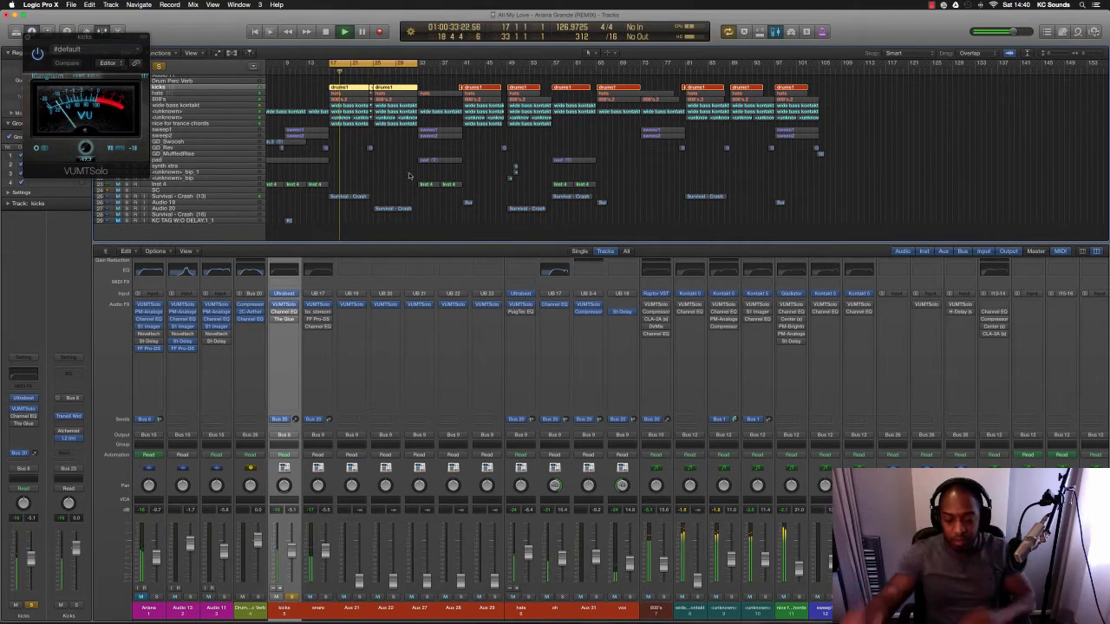
scroll(325, 462, right, 10)
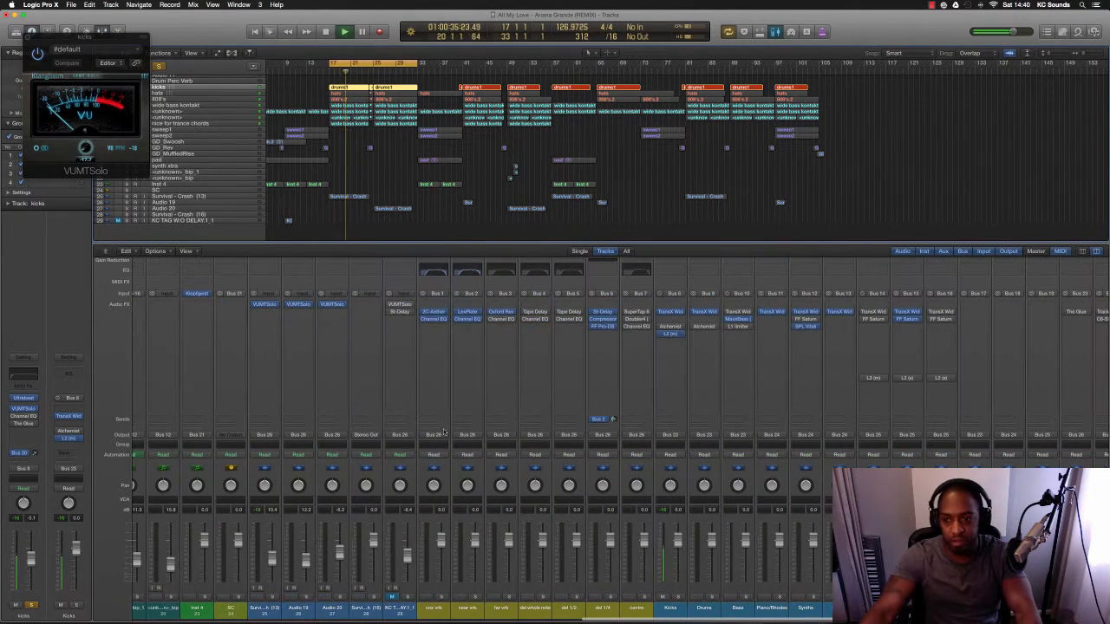
scroll(481, 419, right, 5)
scroll(481, 419, left, 2)
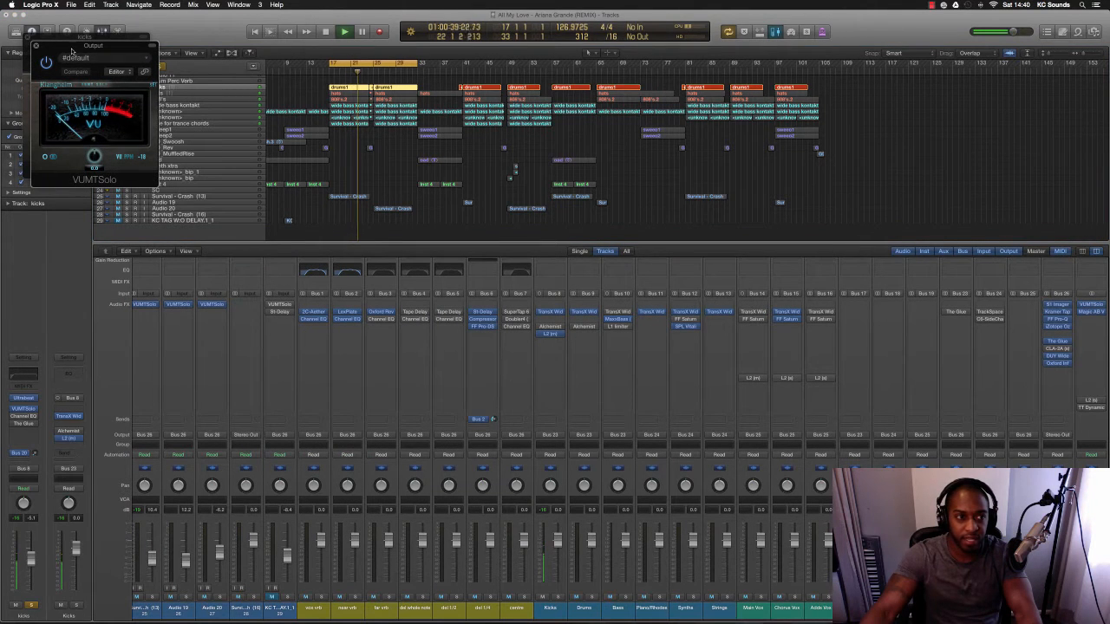
- Close the kicks meter and move the Output meter clear of the arrangement
drag(72, 48, 417, 148)
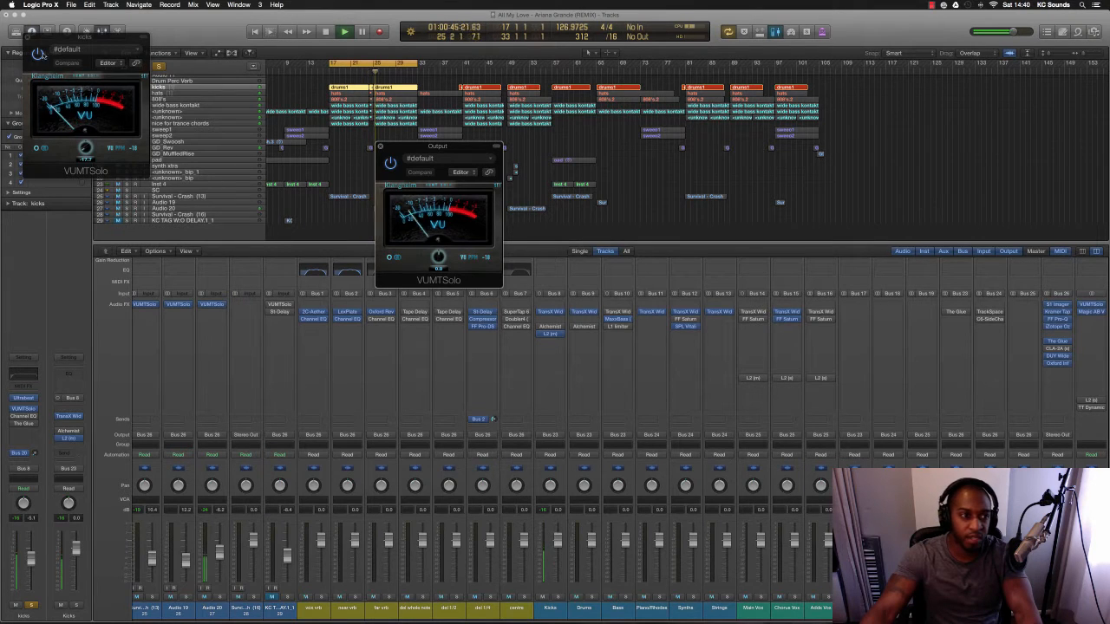
click(26, 37)
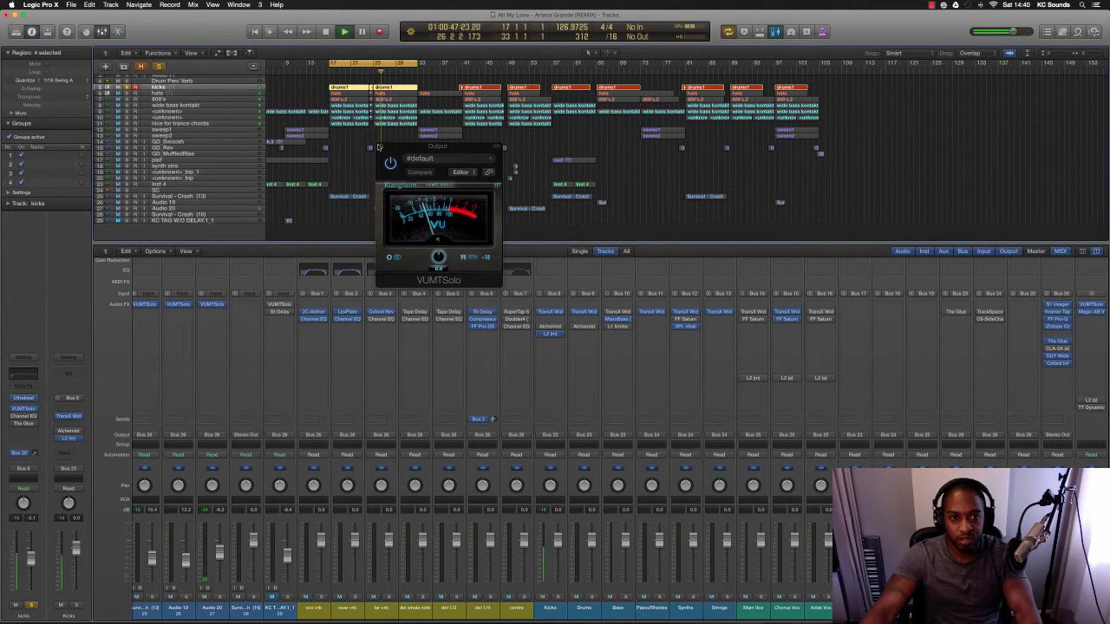
drag(408, 152, 875, 24)
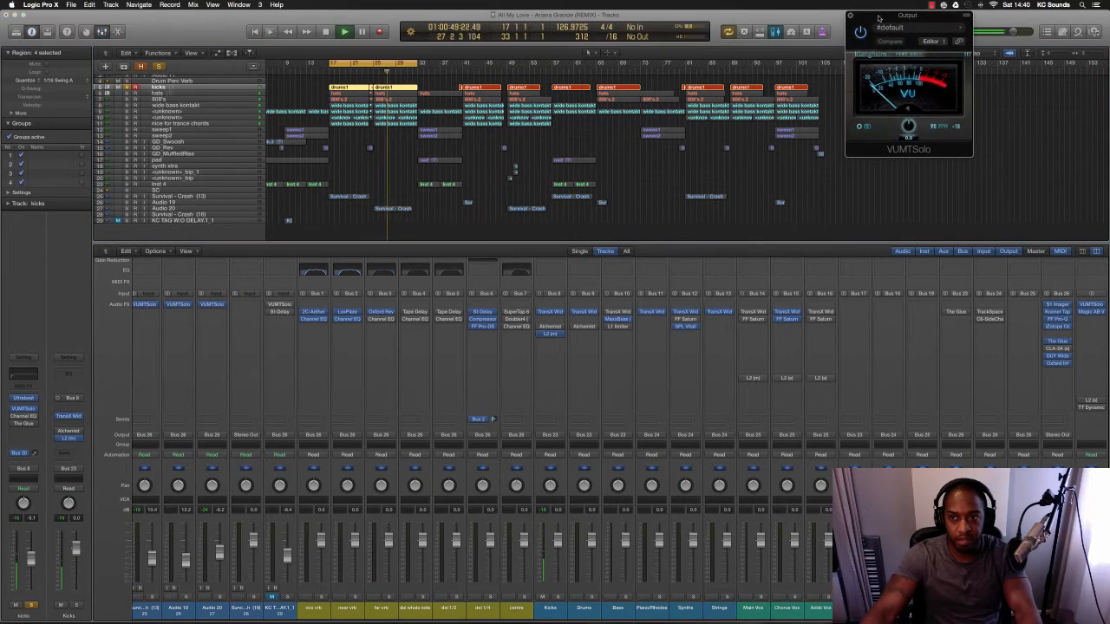
scroll(216, 420, right, 10)
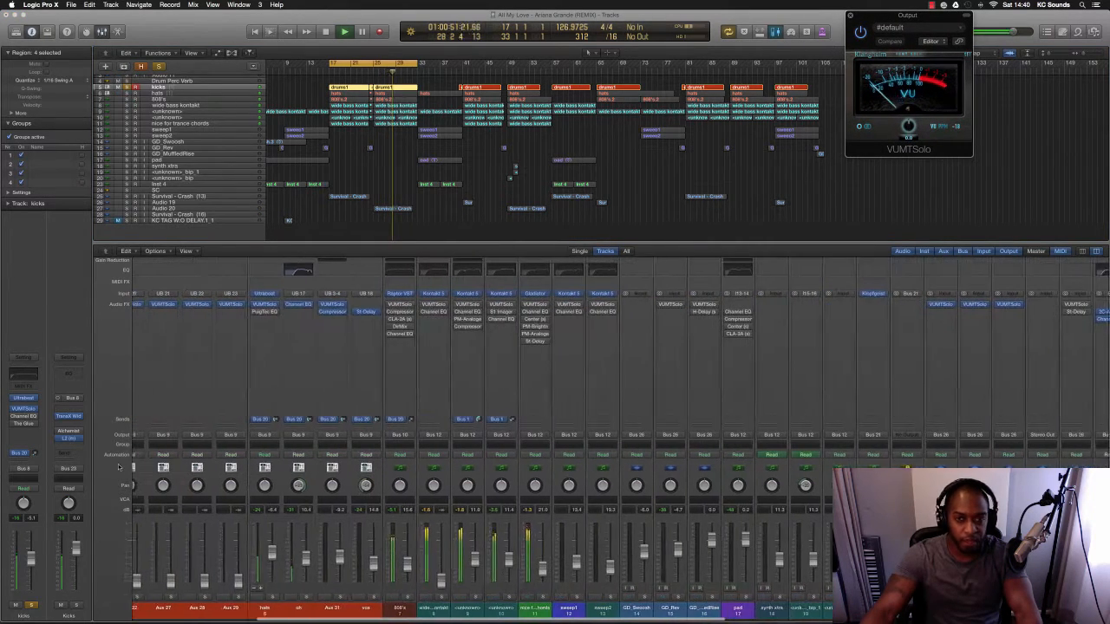
- Open the VUMTSolo meter on the hats channel
double_click(264, 305)
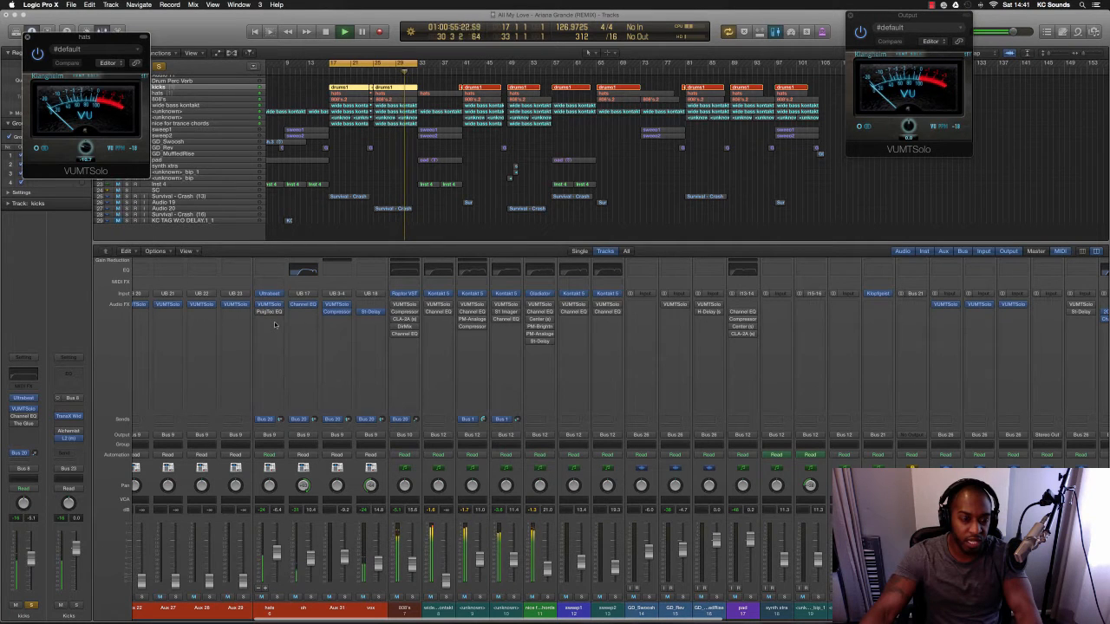
click(263, 305)
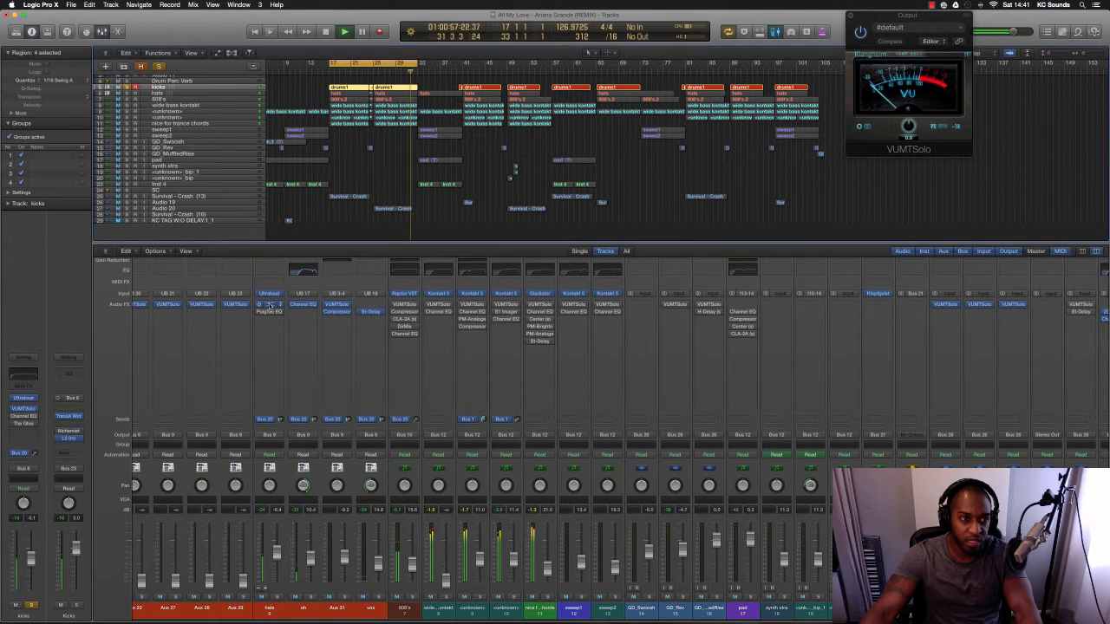
click(263, 305)
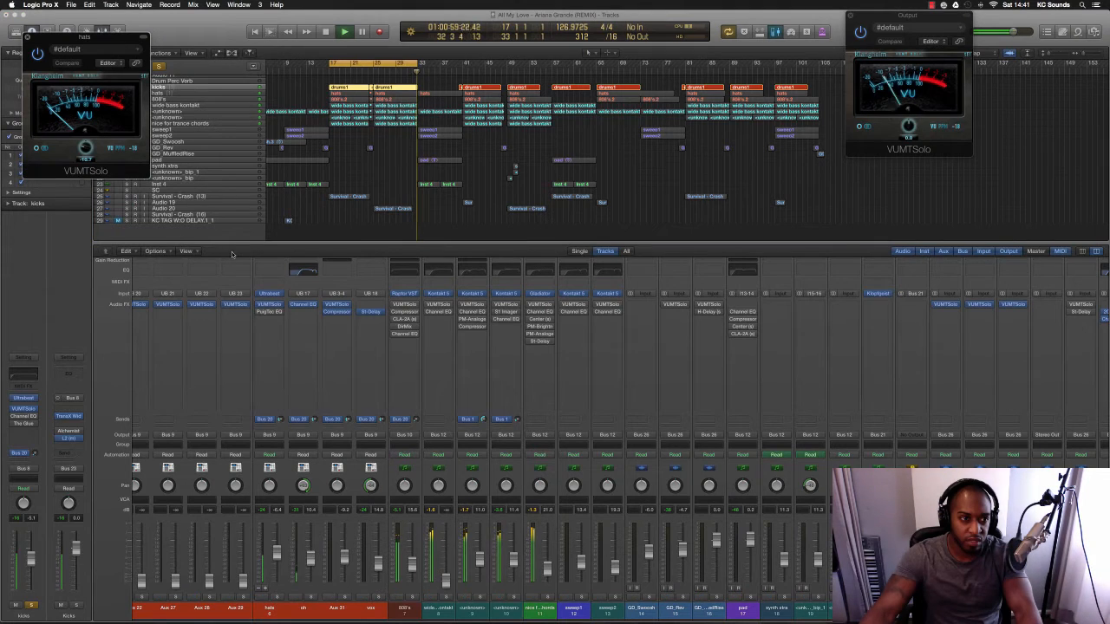
scroll(272, 305, left, 2)
scroll(272, 305, left, 4)
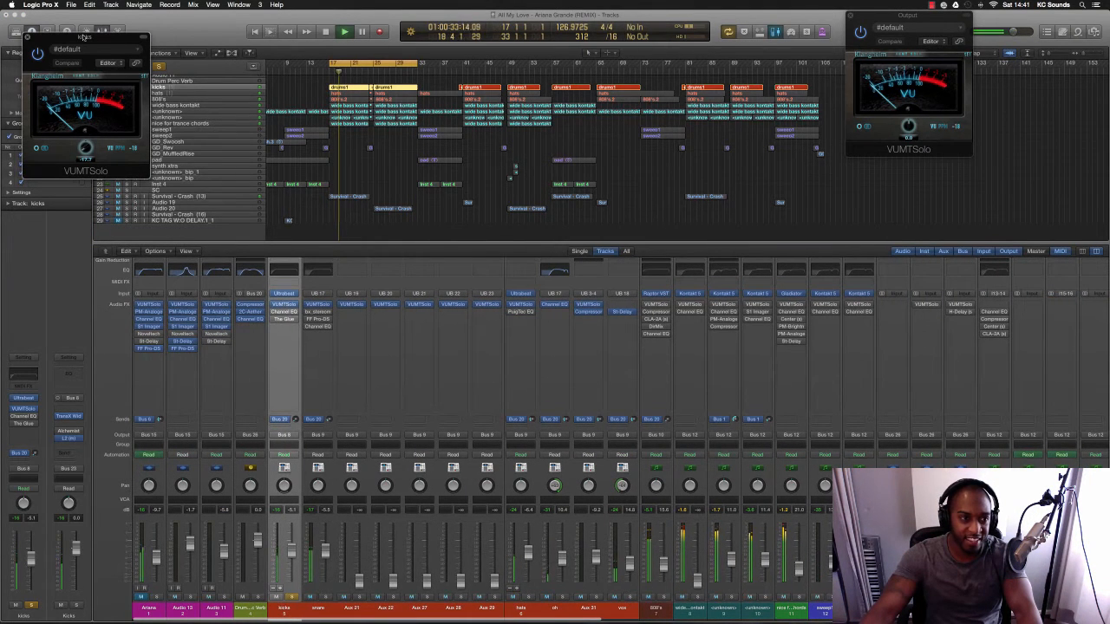
- Reopen the kicks meter and reset the kicks fader to 0 dB while watching it
double_click(284, 305)
drag(201, 75, 417, 181)
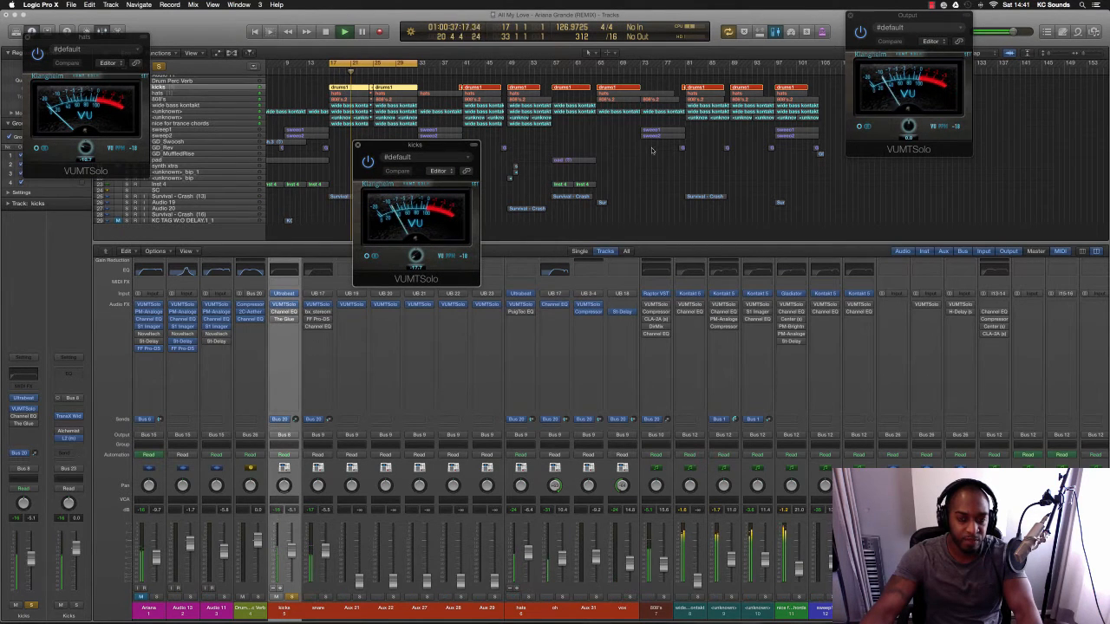
click(774, 32)
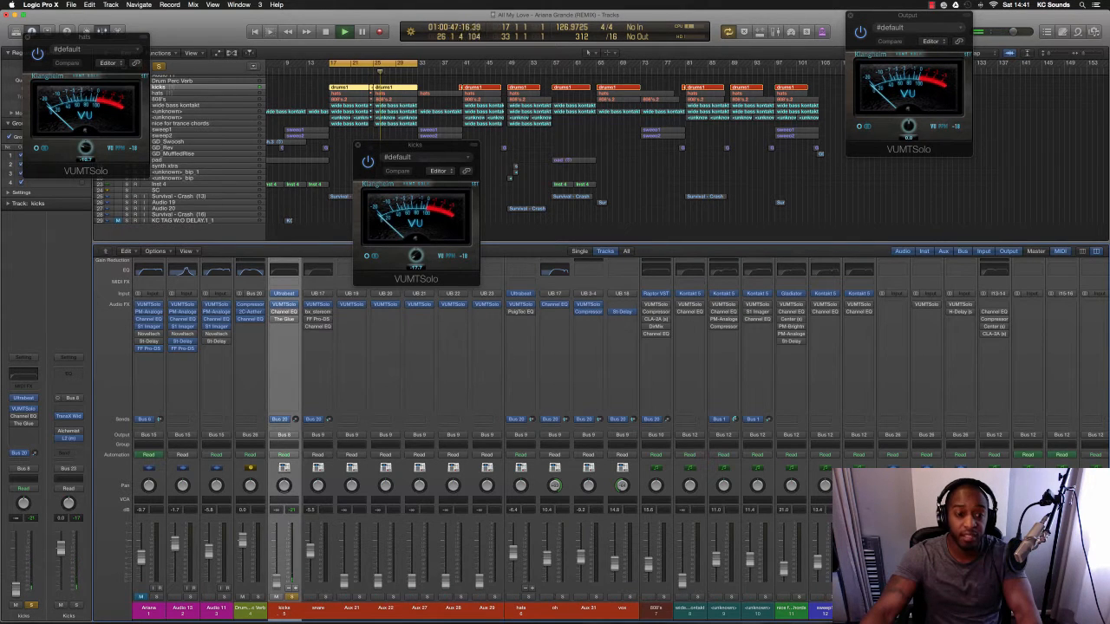
alt+click(276, 583)
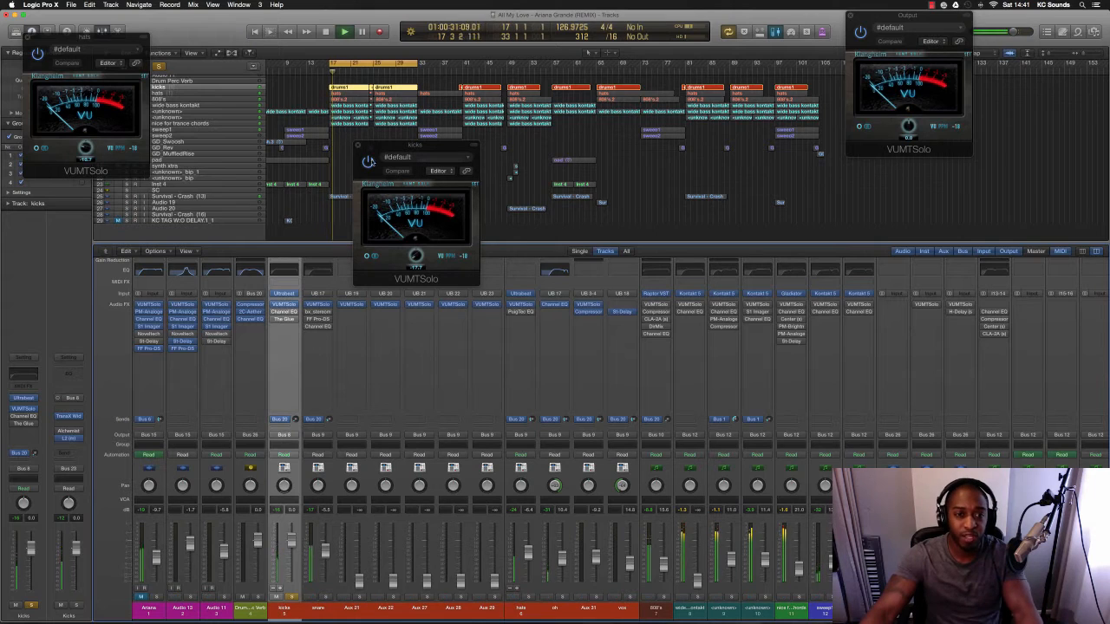
- Toggle the snare channel's solo state and close the kicks VU meter
mouse_move(362, 149)
mouse_down()
mouse_move(648, 265)
mouse_move(659, 299)
mouse_up()
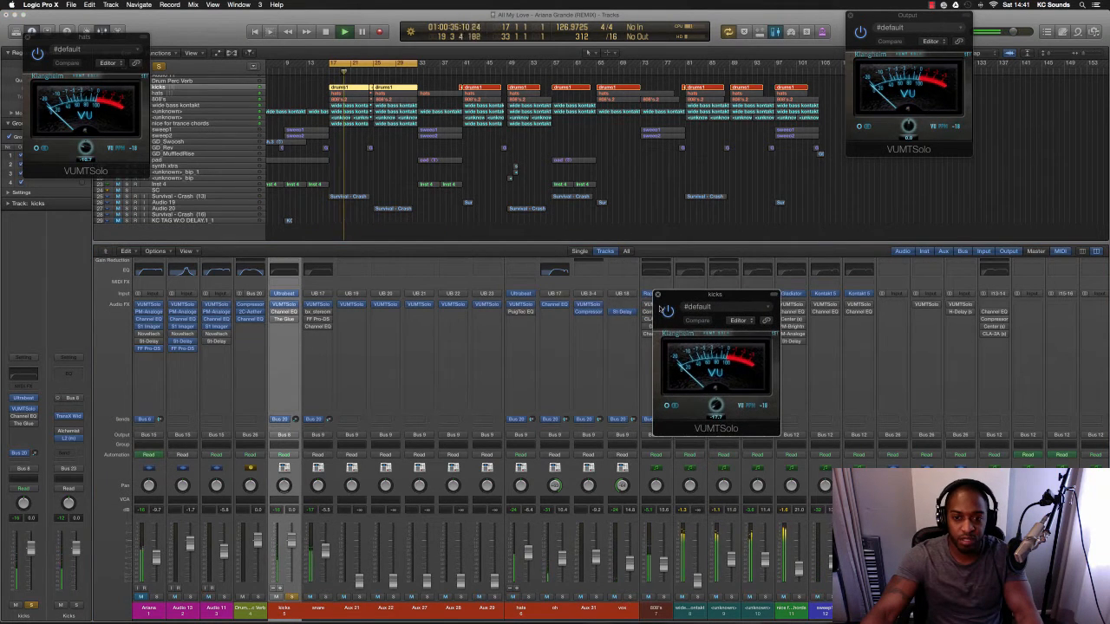
click(326, 596)
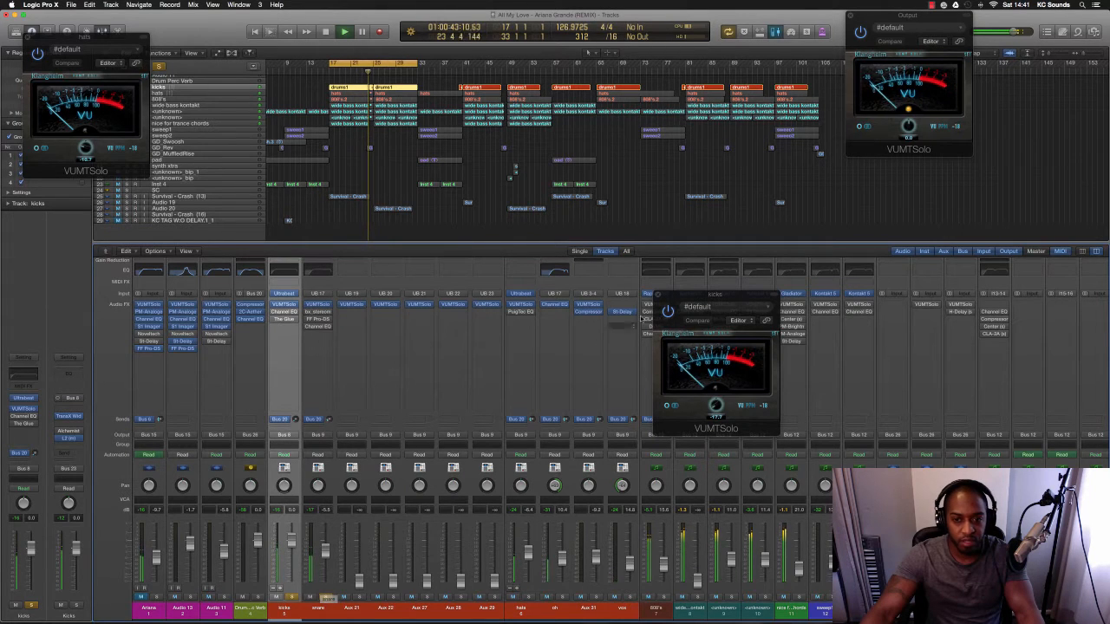
click(662, 297)
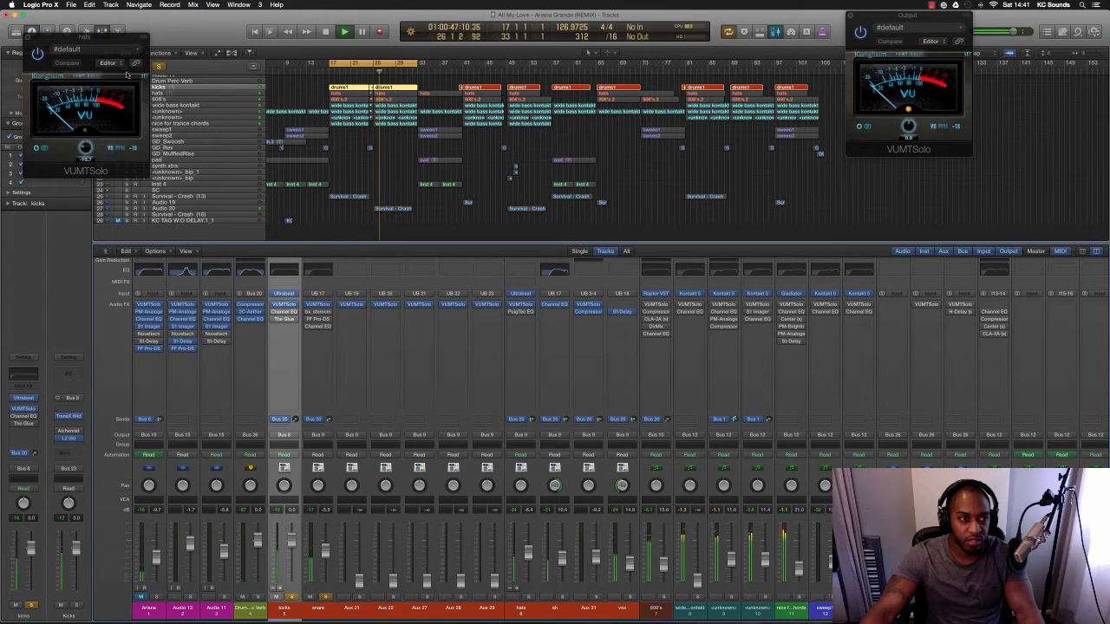
- Move the hats VUMTSolo window to the centre and close it
drag(86, 37, 613, 199)
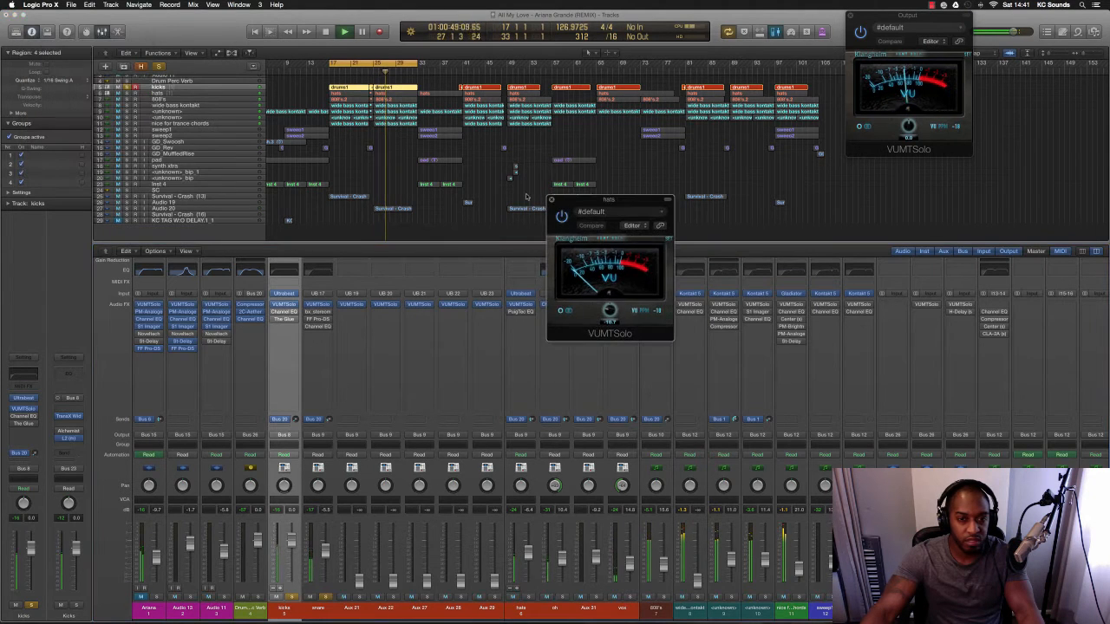
click(551, 200)
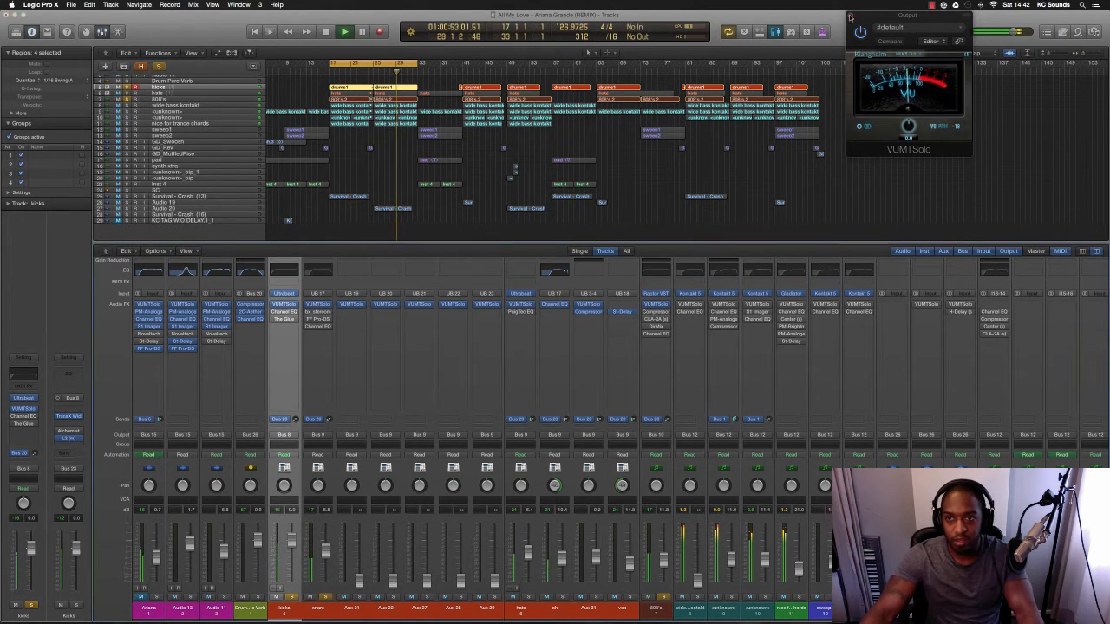
- Close the Output meter, re-enable The Glue on kicks and stop playback
click(850, 16)
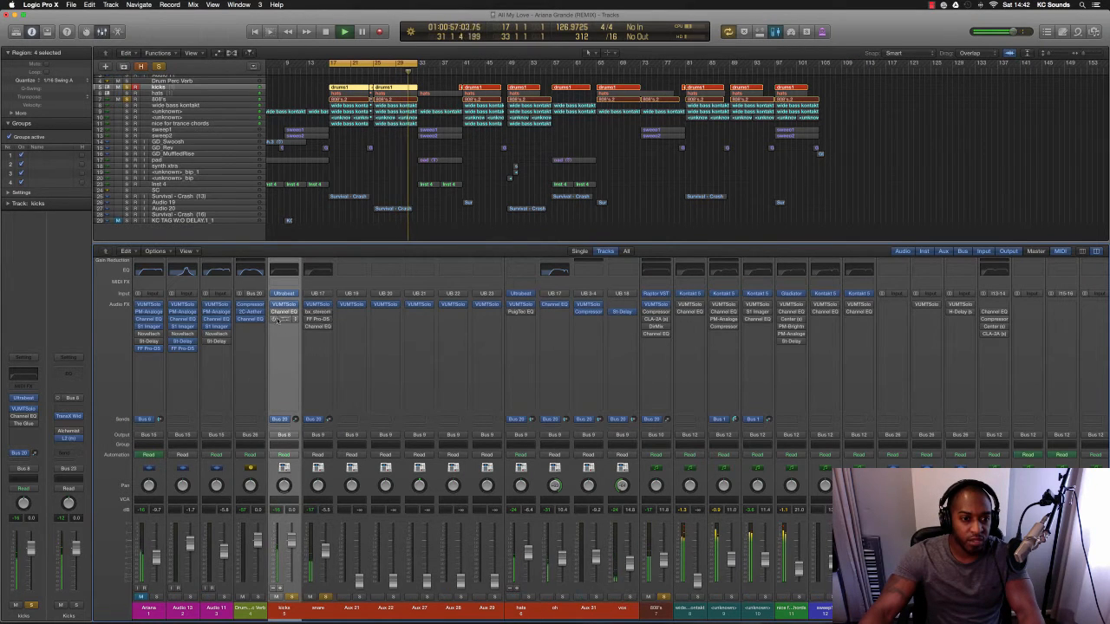
click(276, 319)
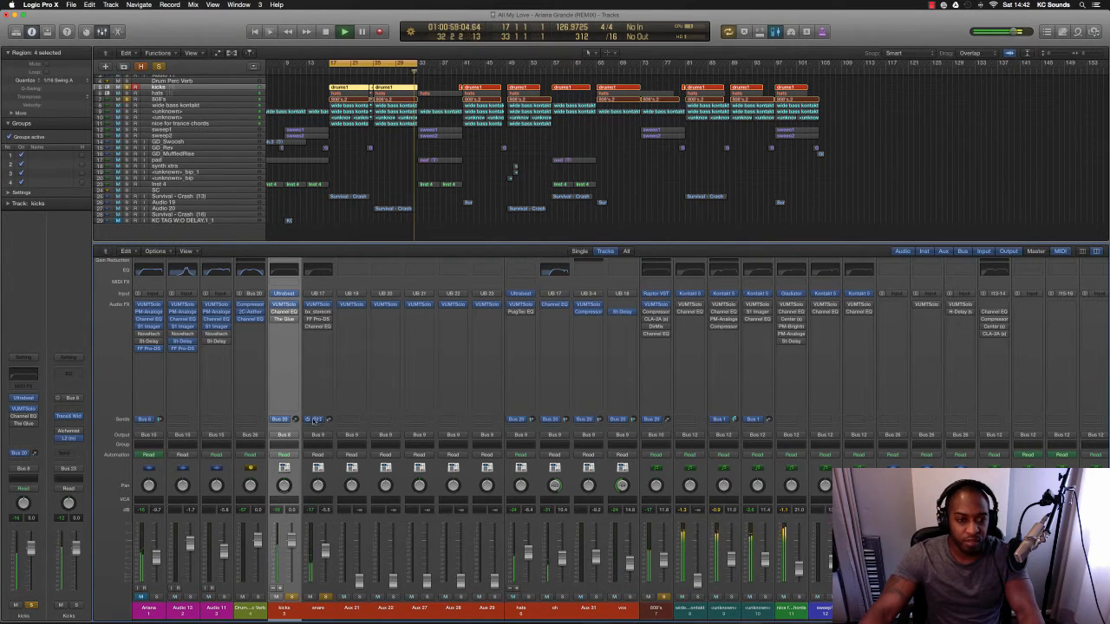
key(space)
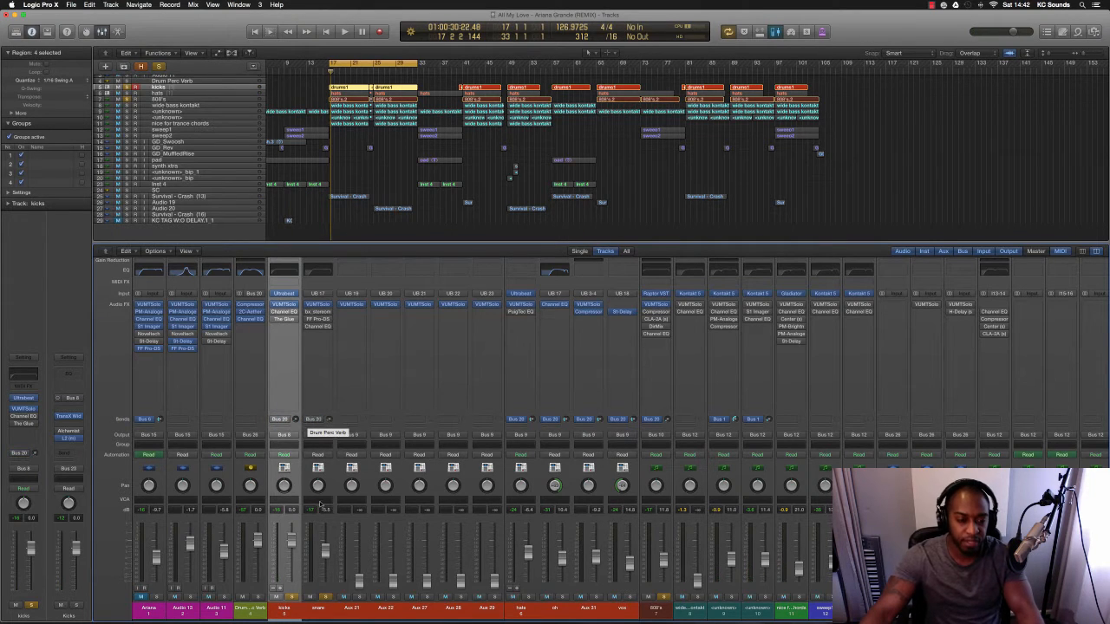
- Add the snare channel alongside the kicks and play the loop
shift+click(319, 609)
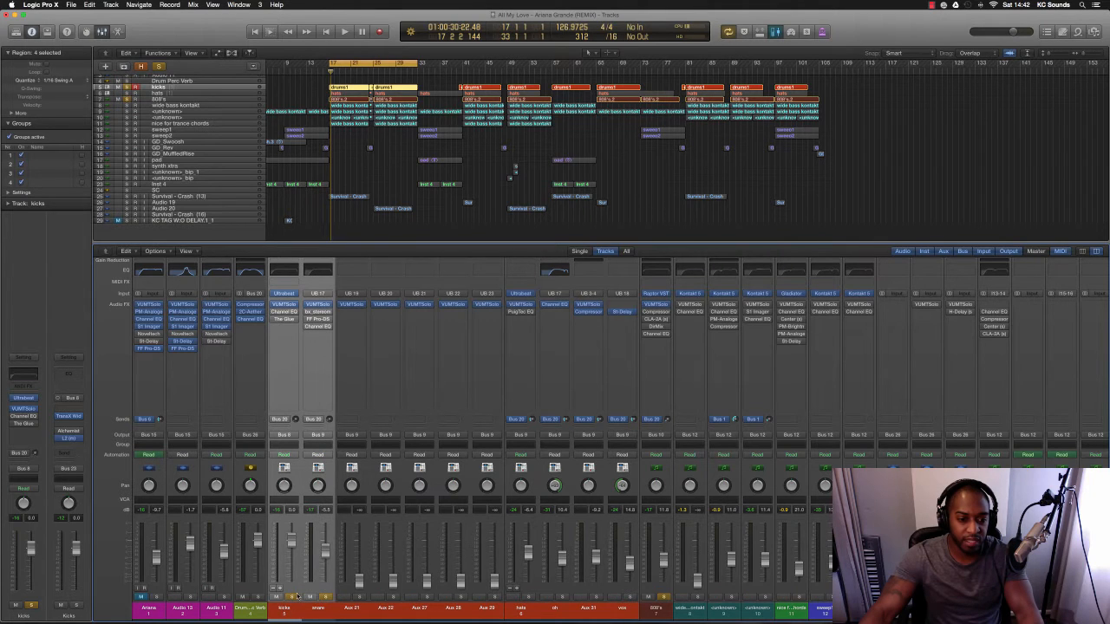
key(space)
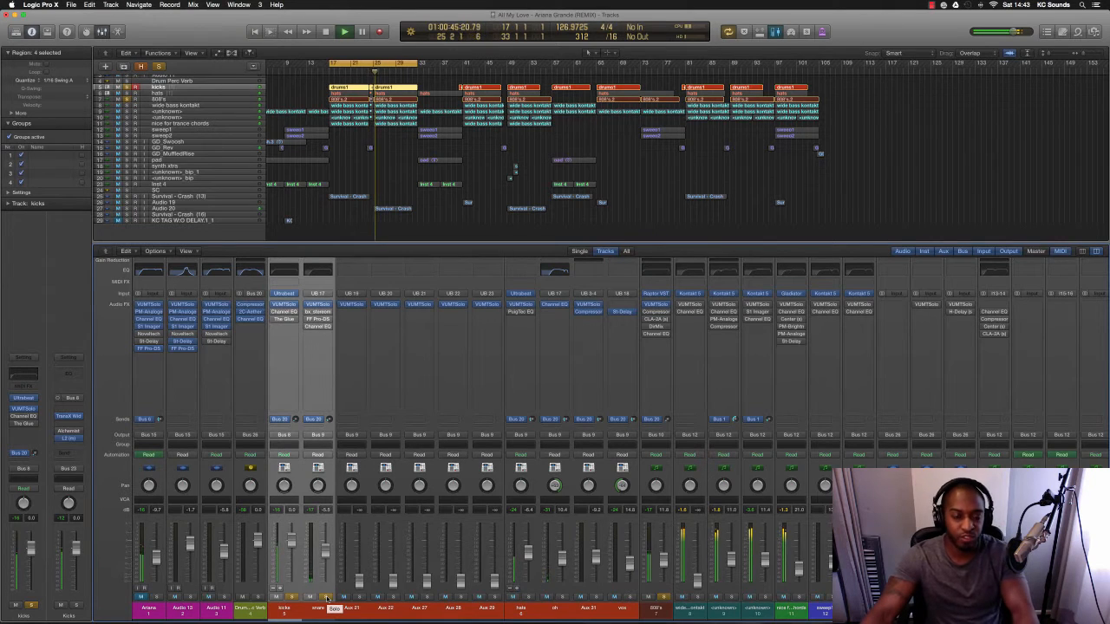
- Solo the hats channel, check its VUMTSolo meter briefly and close it
click(328, 597)
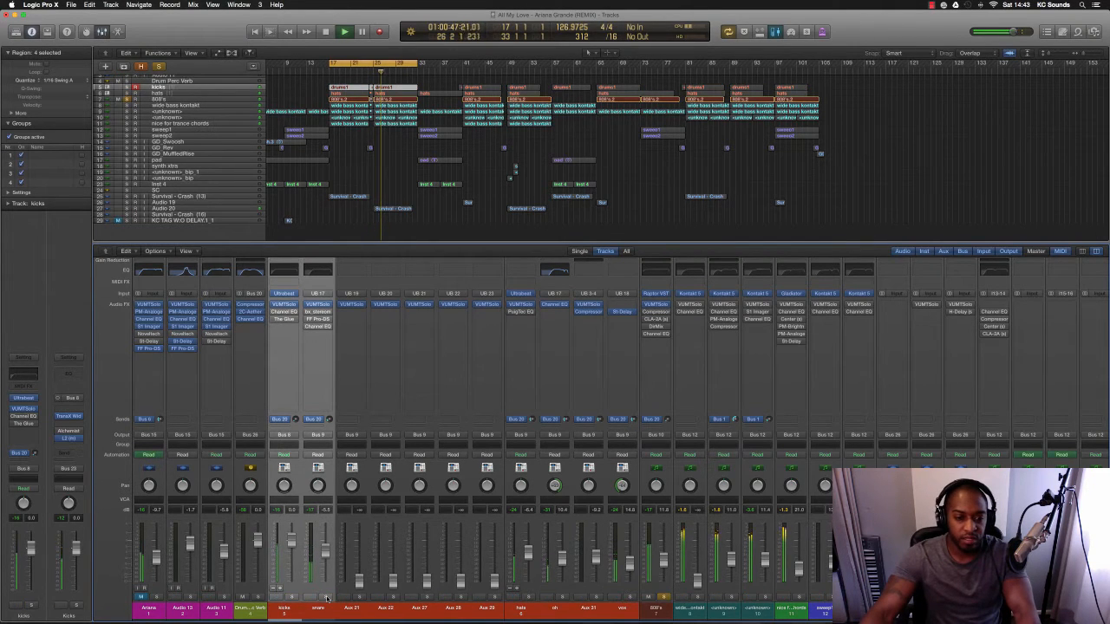
click(527, 598)
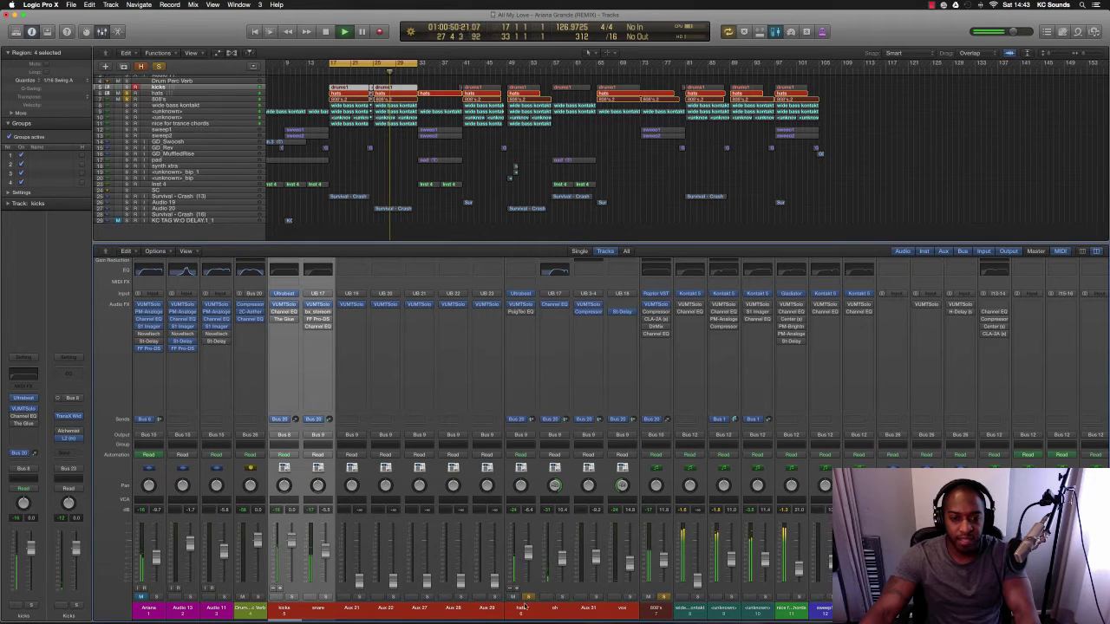
click(521, 308)
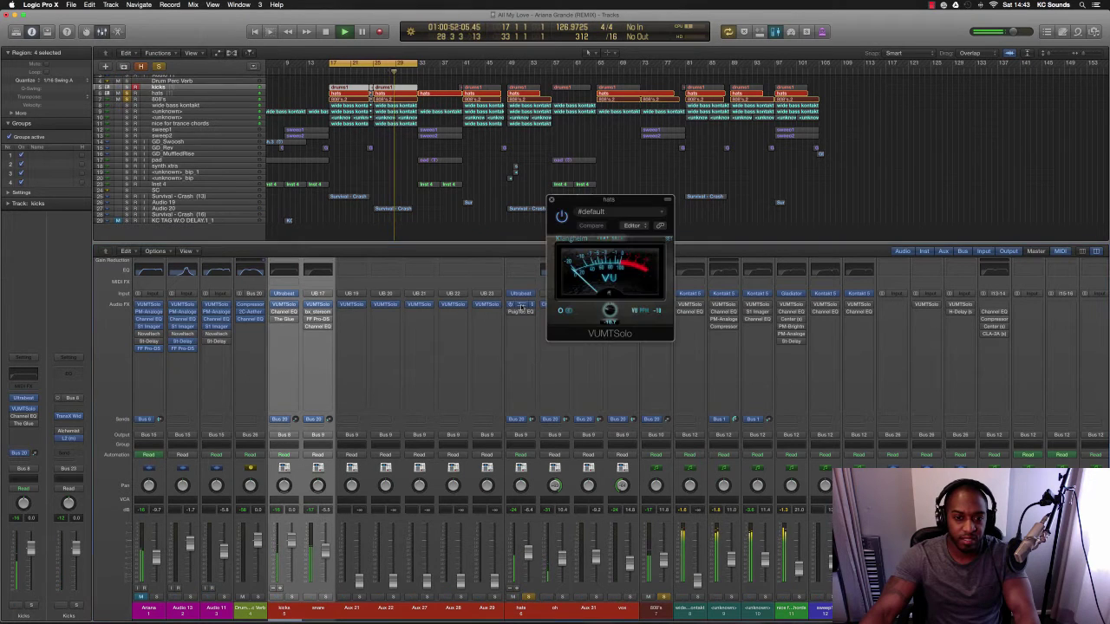
click(552, 201)
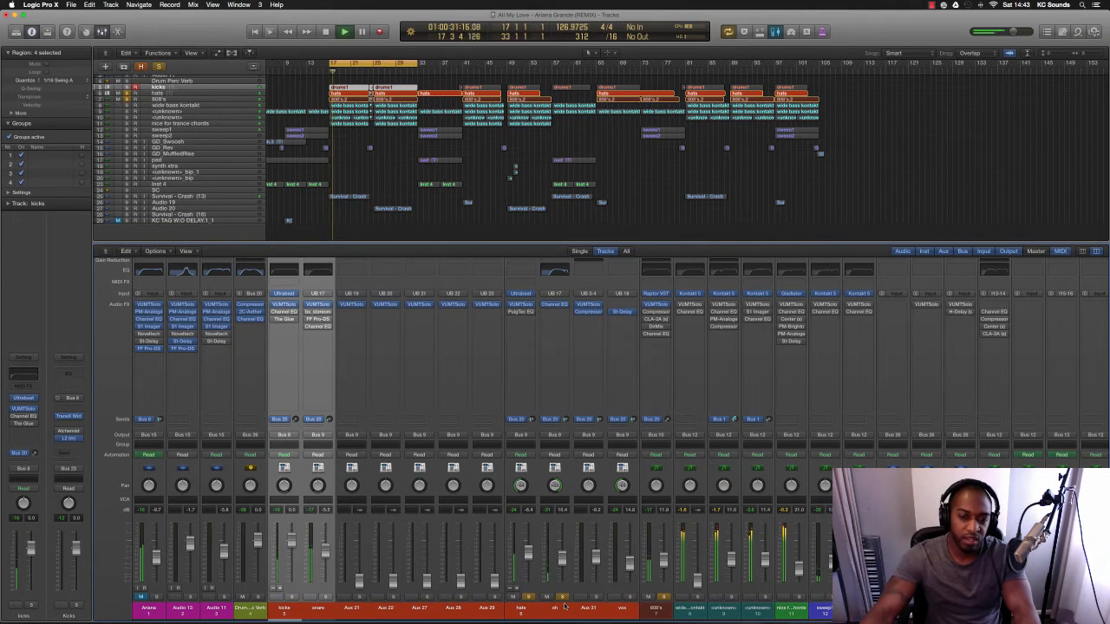
- Bring up the oh Channel EQ, move it aside and switch it back on after bypass
double_click(560, 272)
key(cmd+w)
double_click(559, 274)
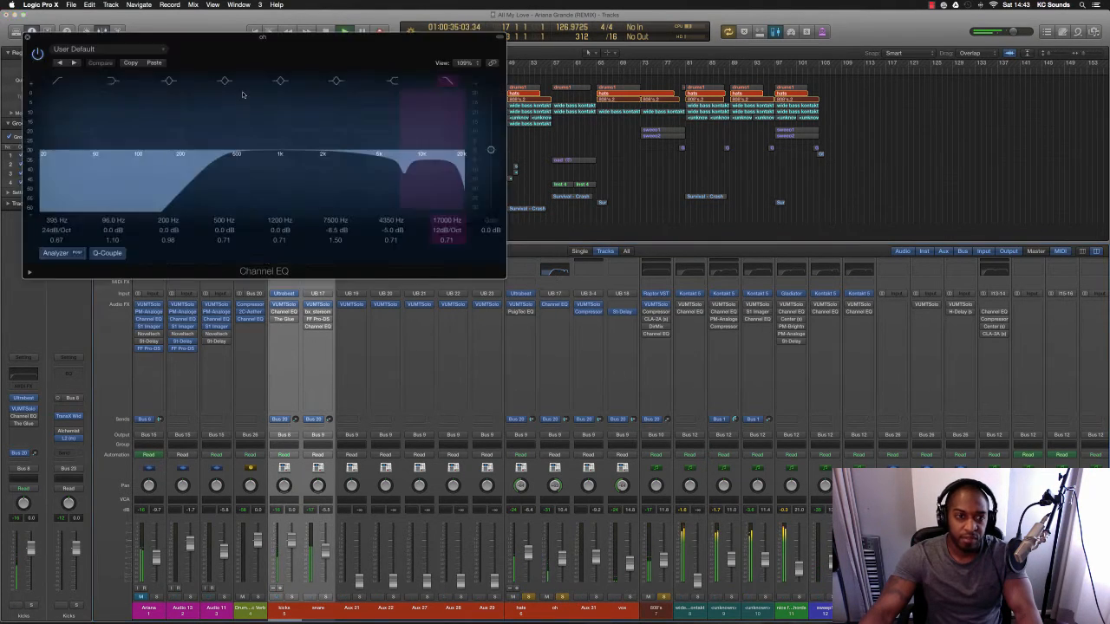
drag(260, 37, 687, 190)
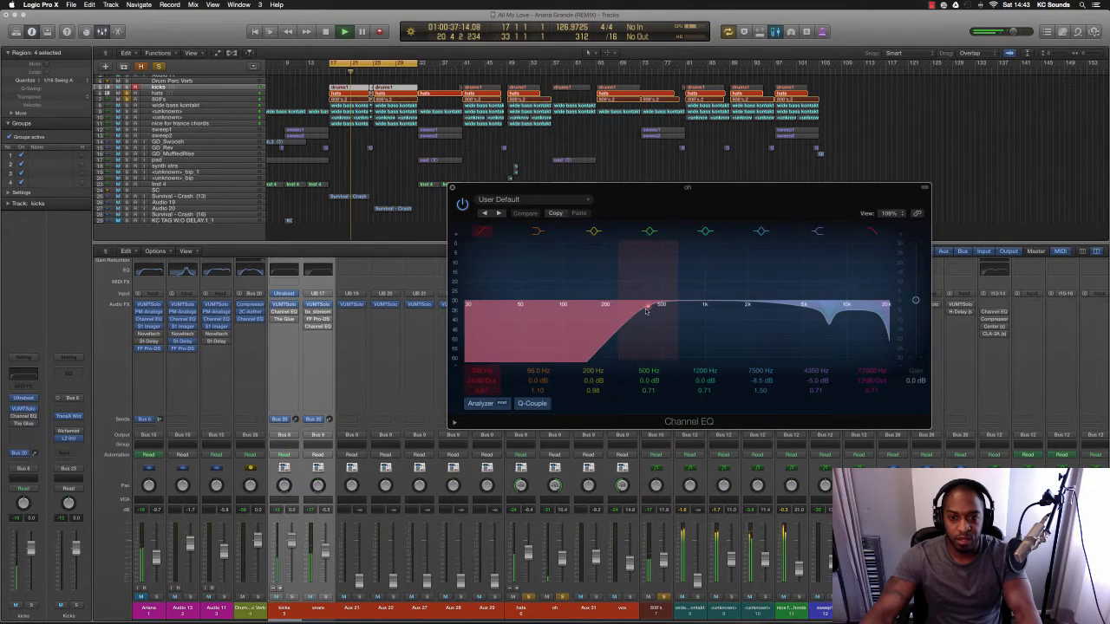
mouse_move(647, 310)
mouse_down()
mouse_move(521, 308)
mouse_move(647, 310)
mouse_up()
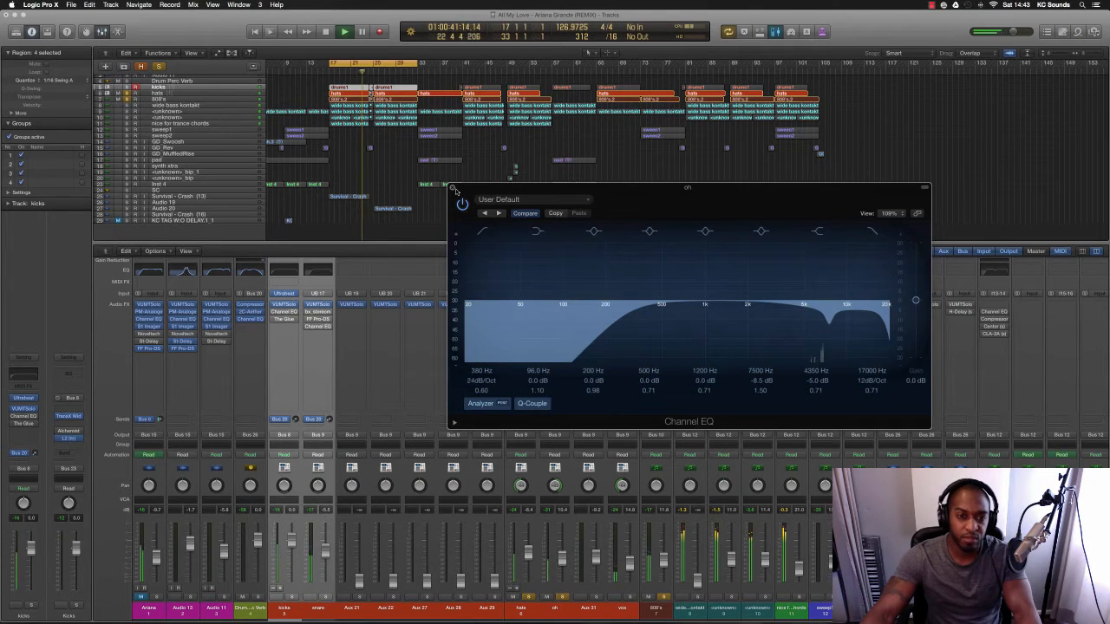
click(462, 204)
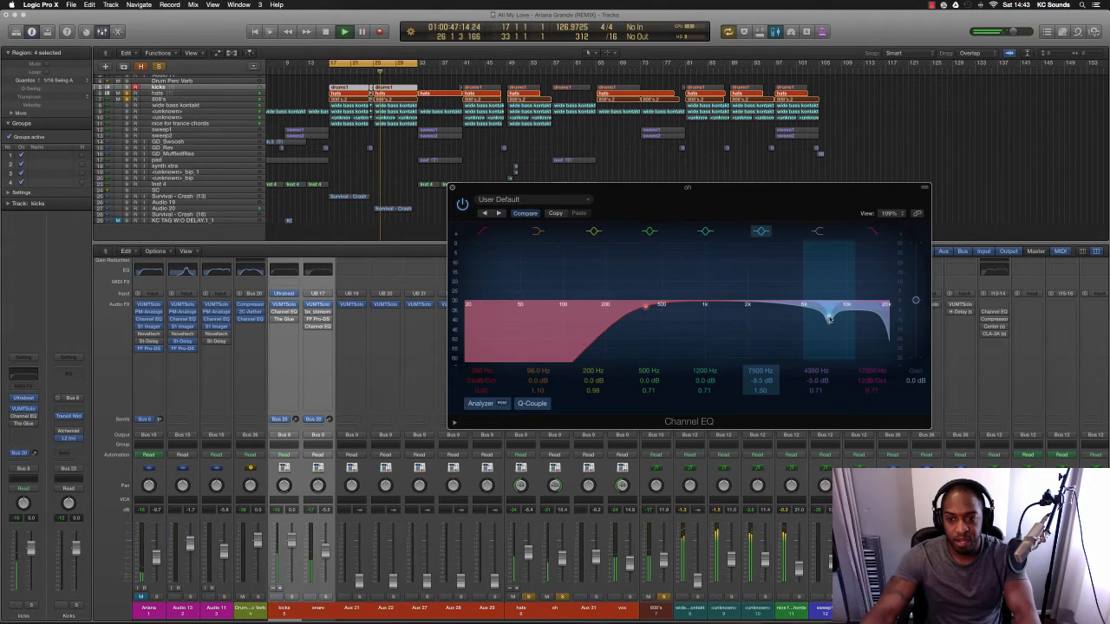
- Ease the 7500 Hz dip, shift the 4350 Hz dip to a new frequency, then close the EQ
mouse_move(829, 319)
mouse_down()
mouse_move(828, 266)
mouse_move(827, 312)
mouse_up()
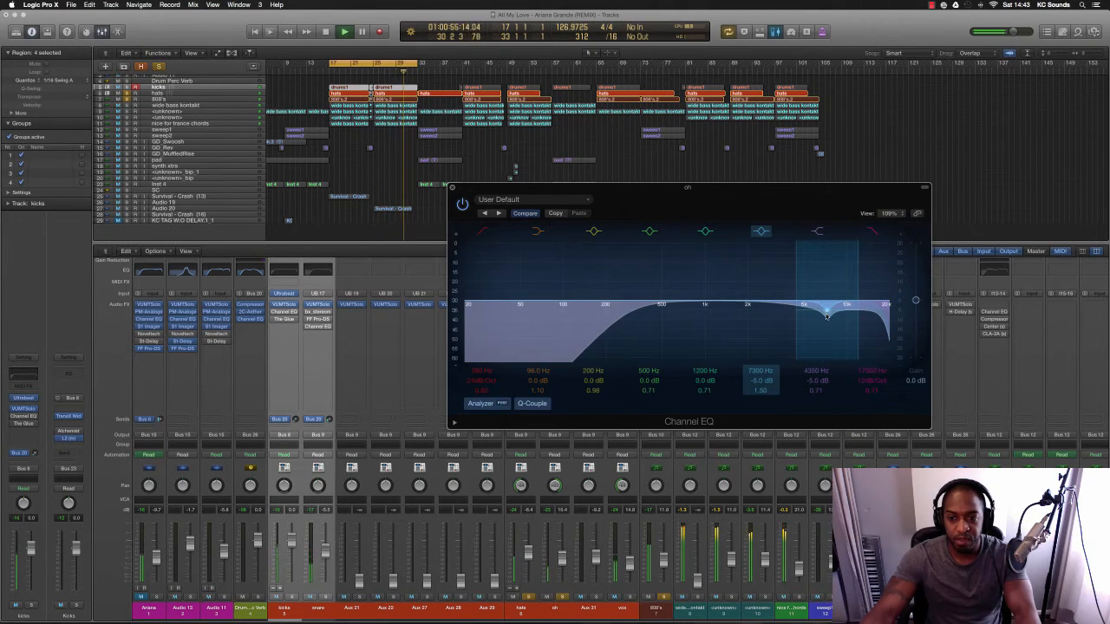
drag(827, 312, 787, 312)
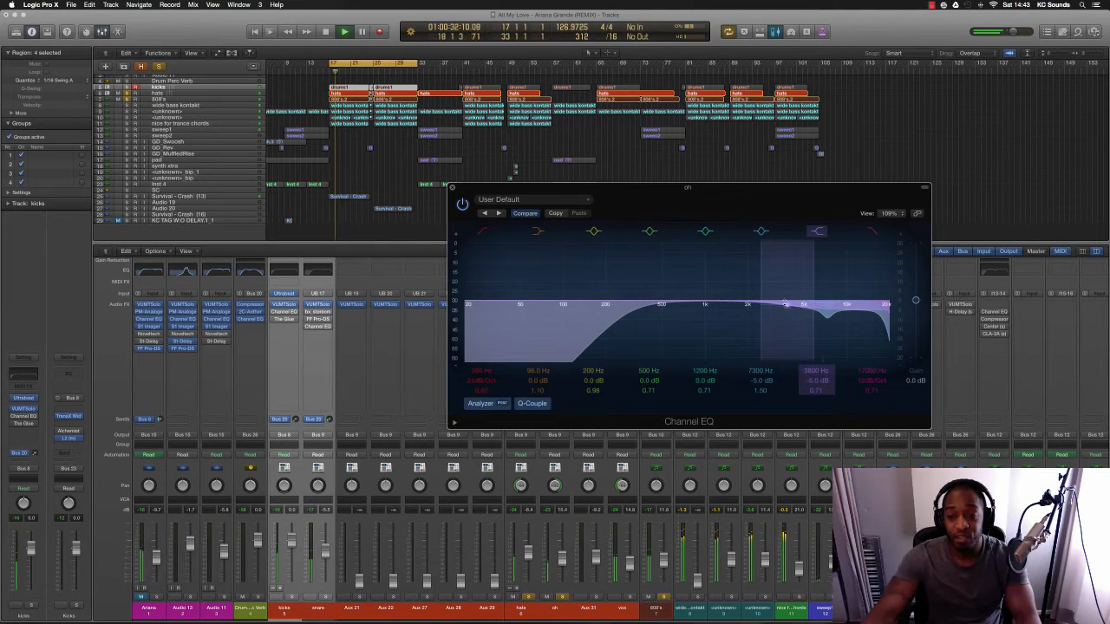
drag(785, 303, 778, 308)
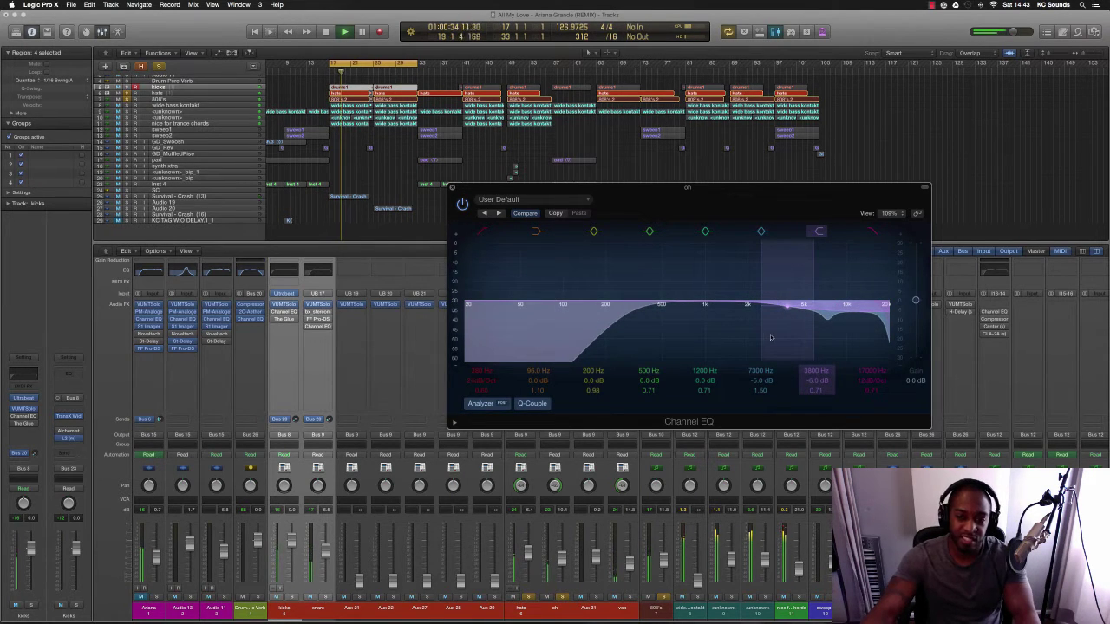
click(454, 189)
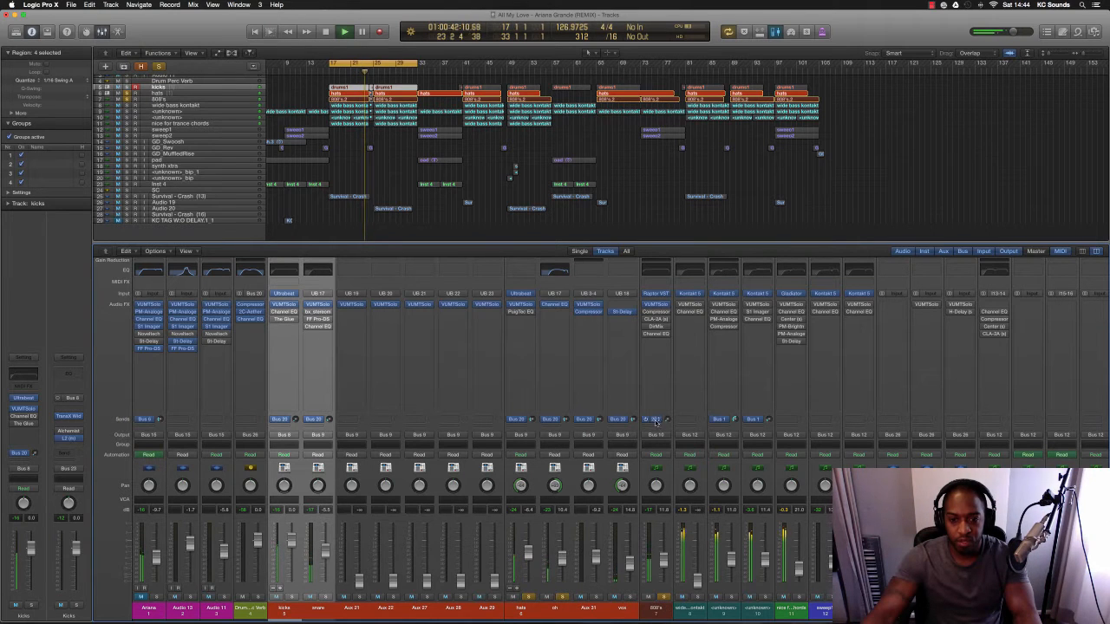
- Solo the kicks together with a second channel during playback
click(661, 598)
click(322, 597)
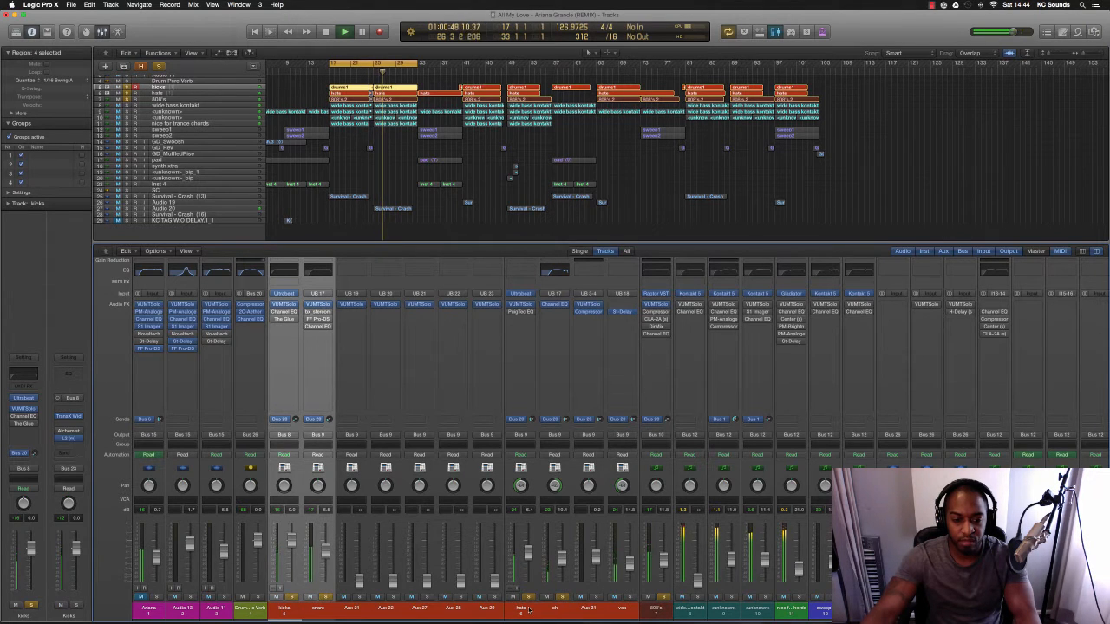
scroll(515, 520, right, 1)
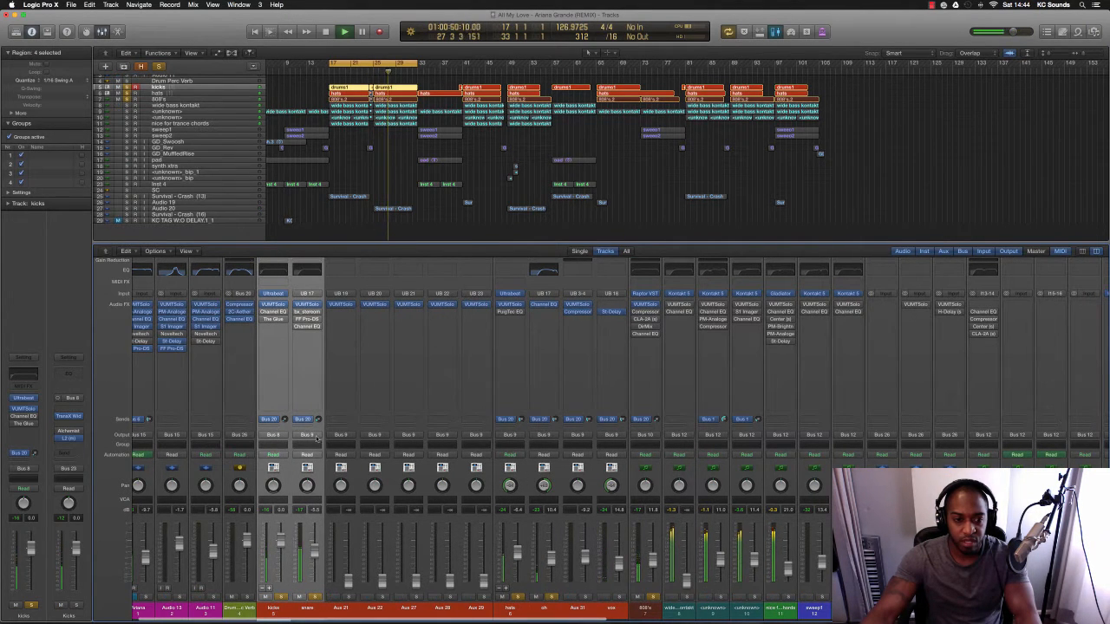
scroll(314, 439, right, 5)
scroll(520, 434, right, 10)
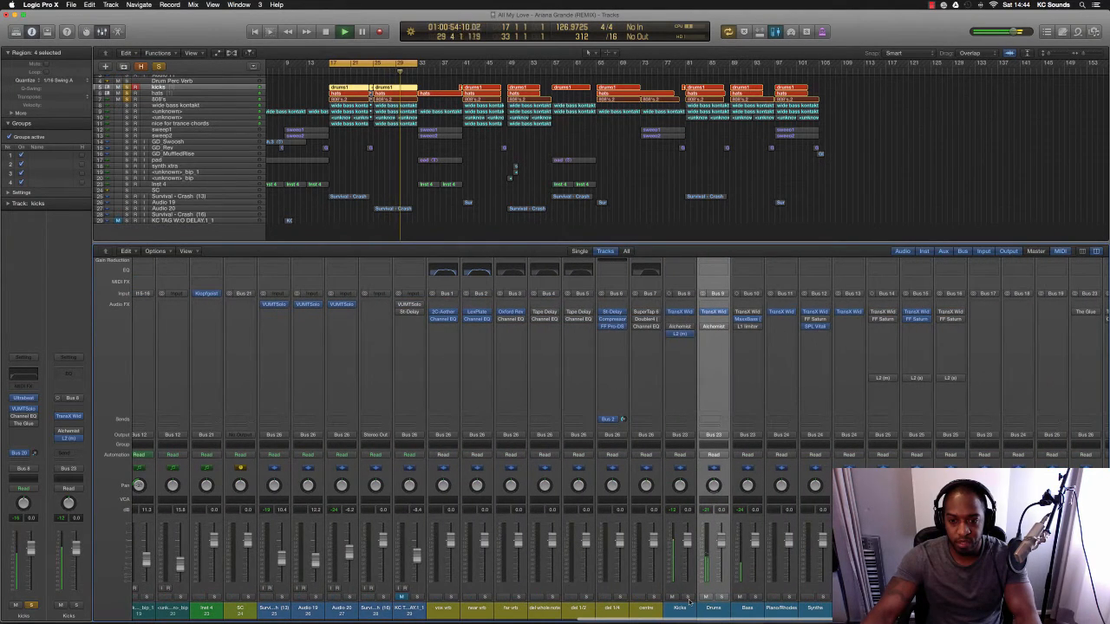
scroll(708, 610, right, 5)
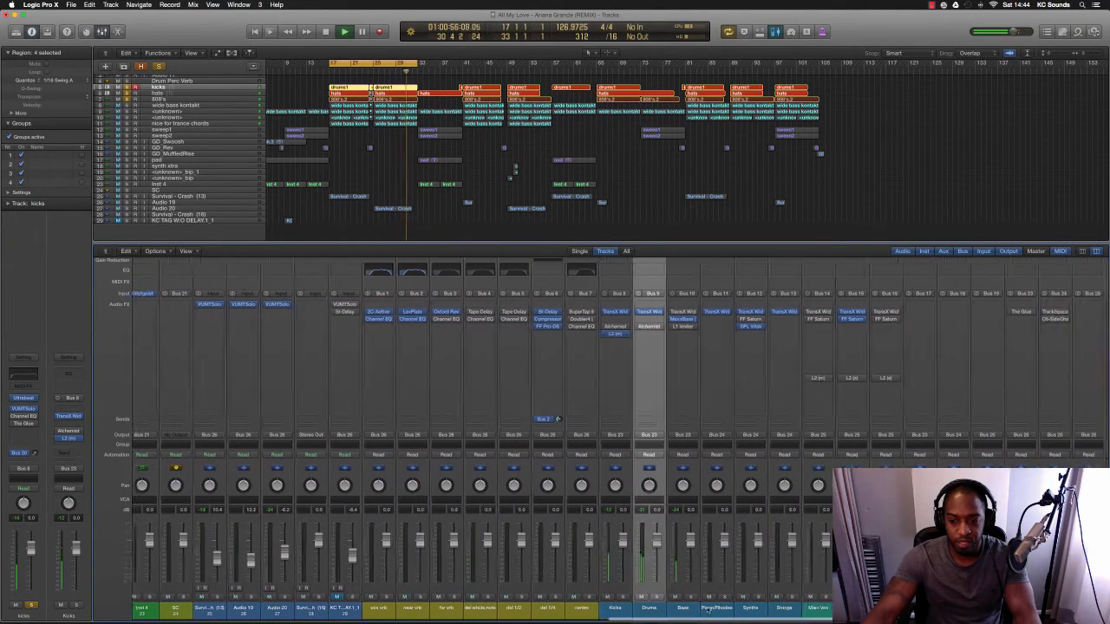
- A/B The Glue on the ALL DnB bus via bypass, leave it on and close it
click(972, 311)
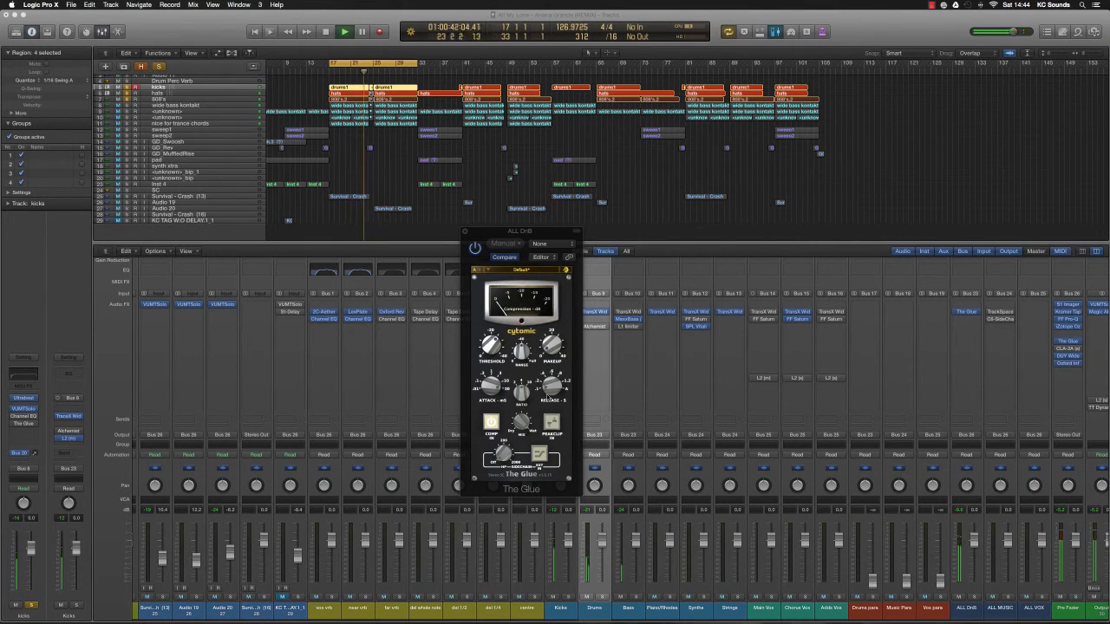
mouse_move(551, 345)
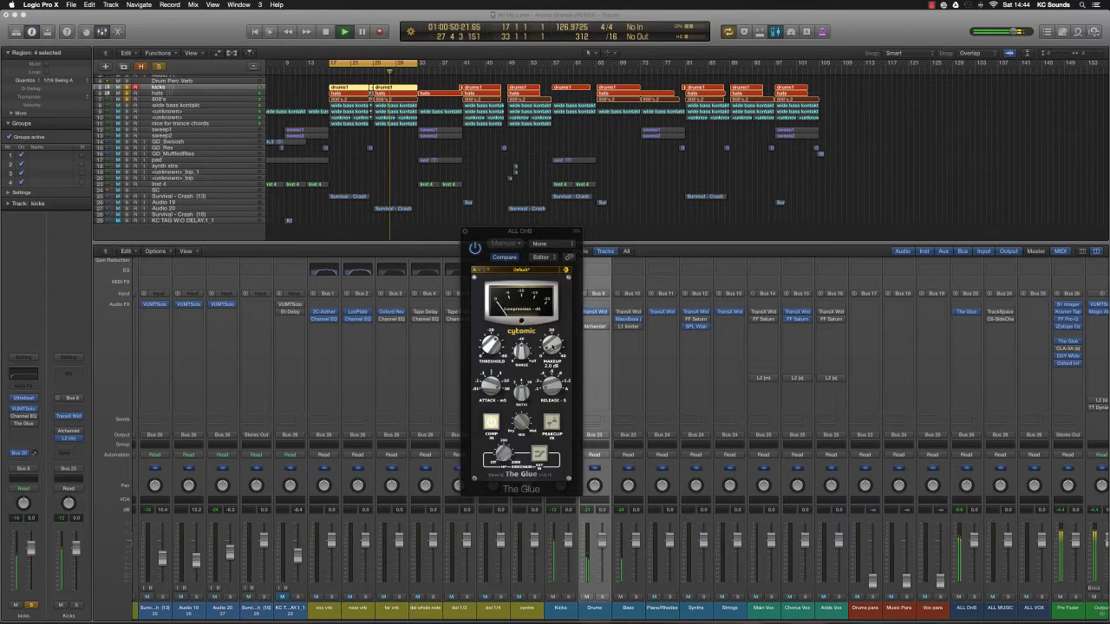
click(475, 250)
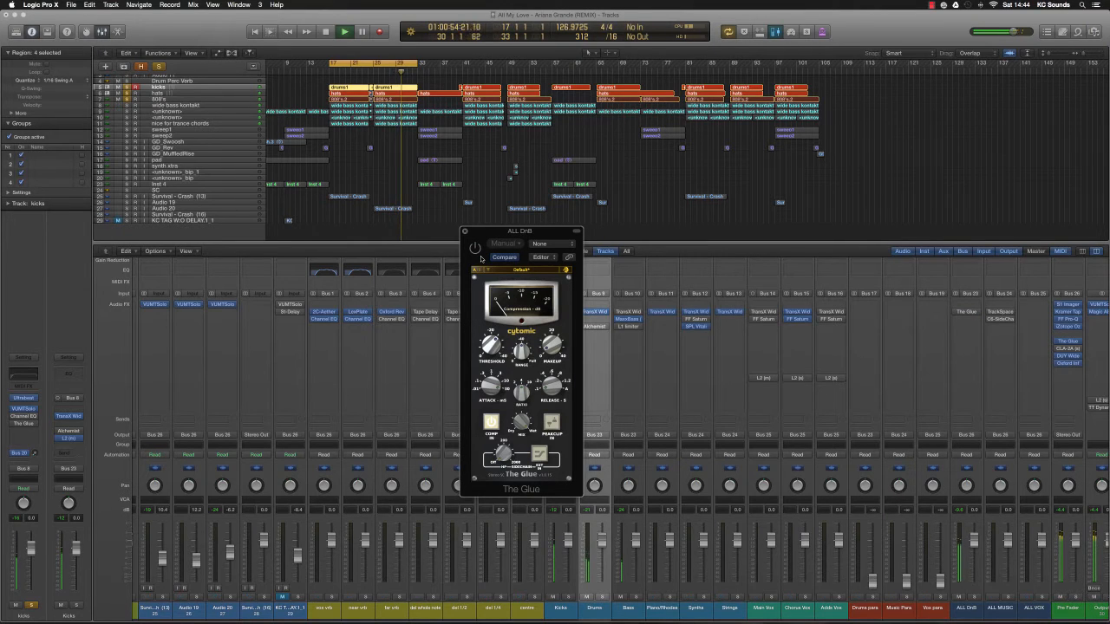
click(475, 250)
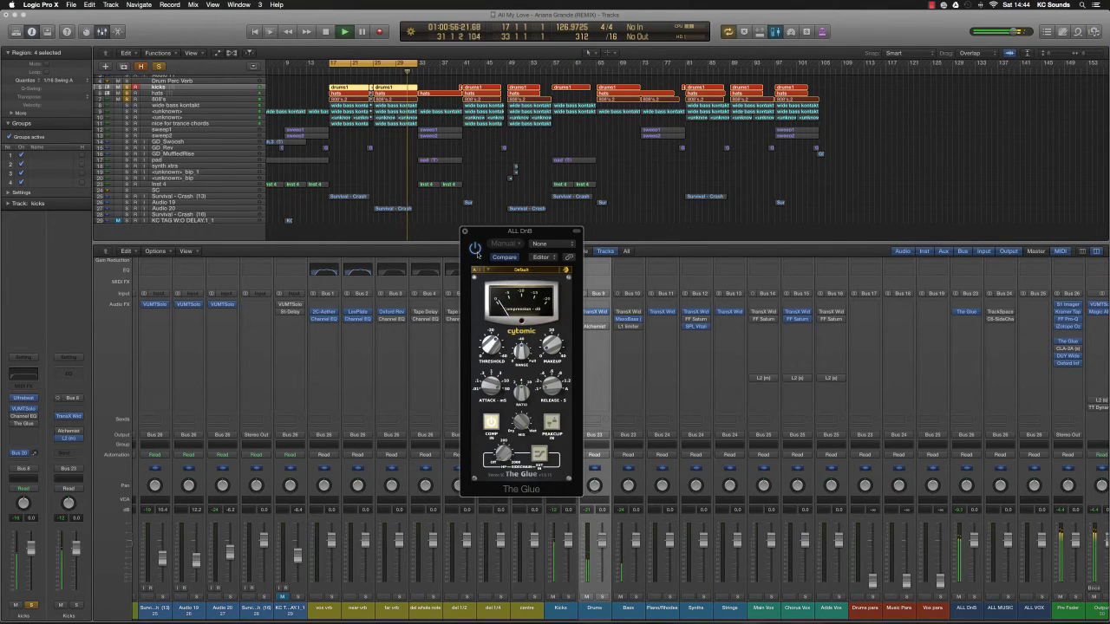
key(super+w)
- Stop and restart playback of the loop
key(space)
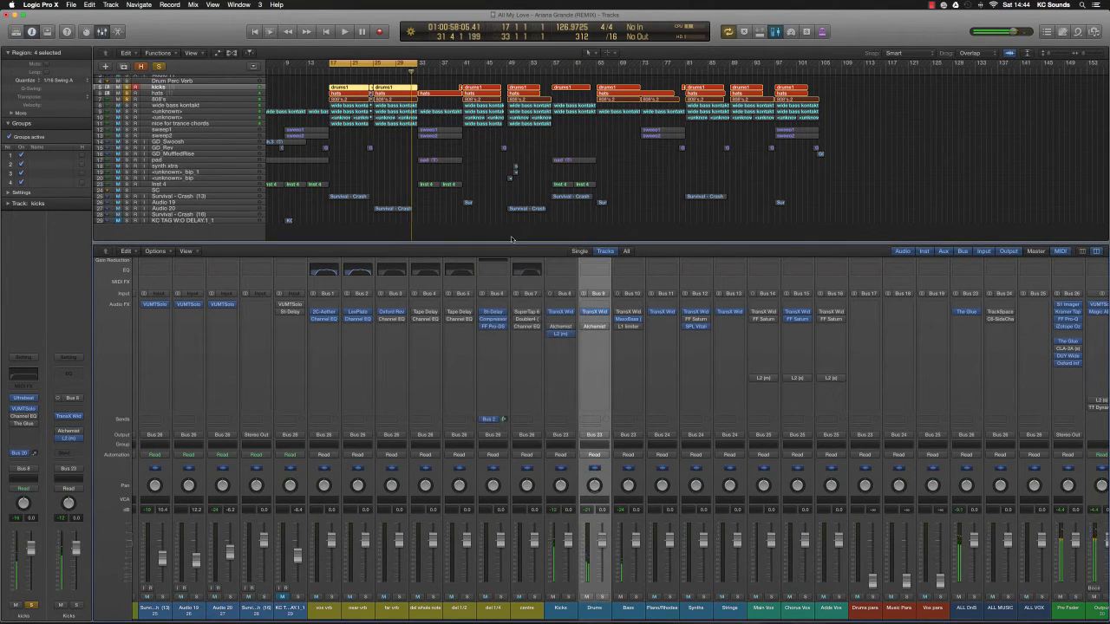
scroll(552, 213, up, 5)
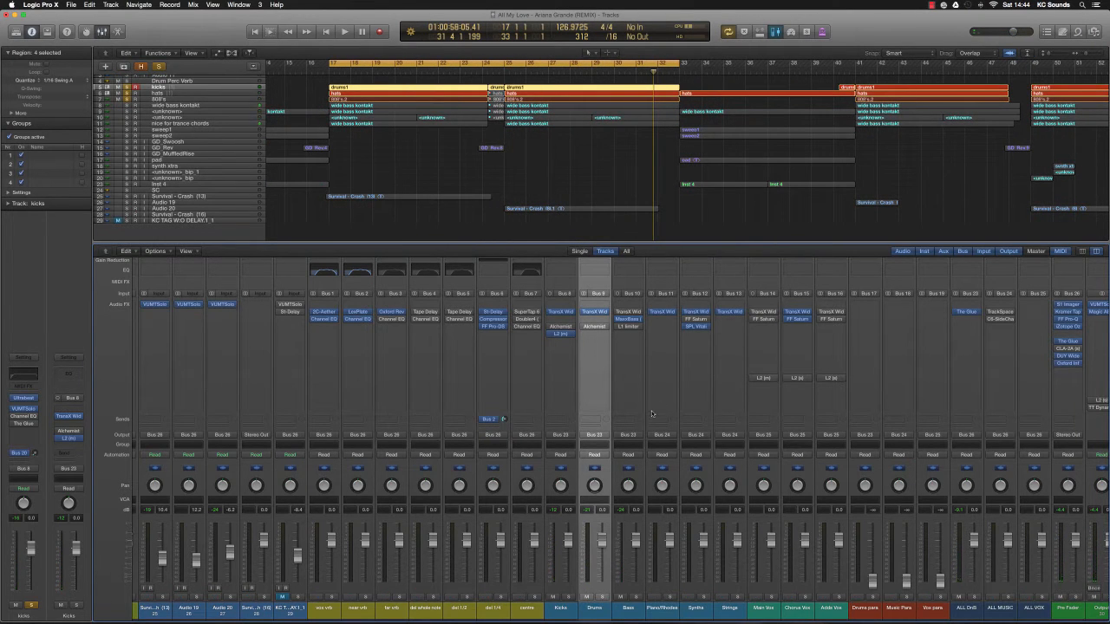
scroll(652, 414, left, 10)
key(space)
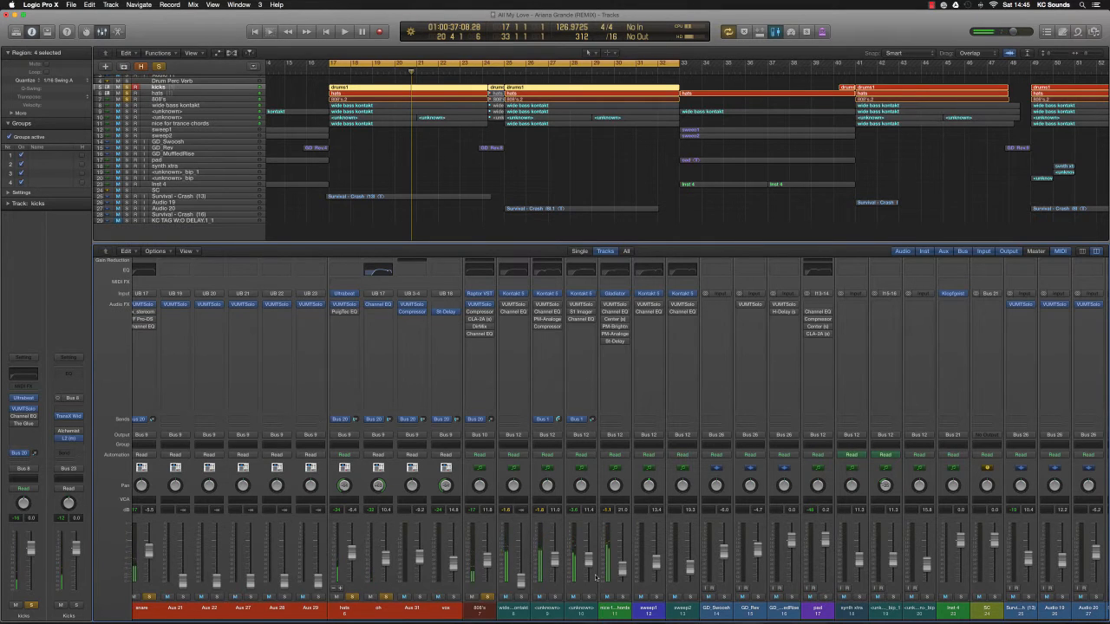
- Select the wide bass kontakt strip, play from bar 17, then stop
click(522, 599)
key(Return)
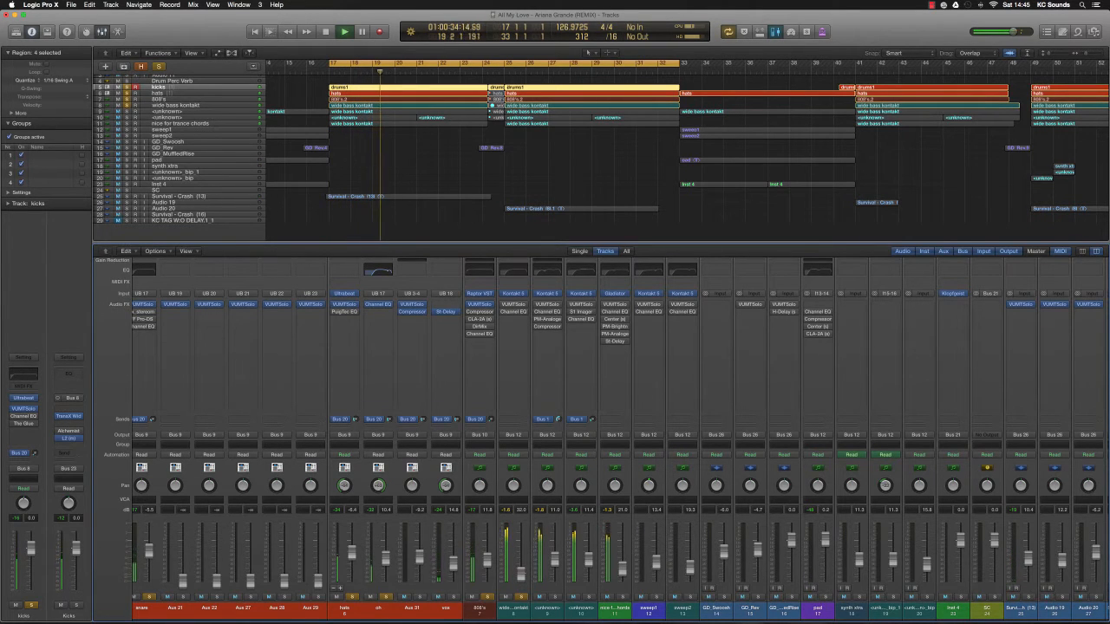
key(space)
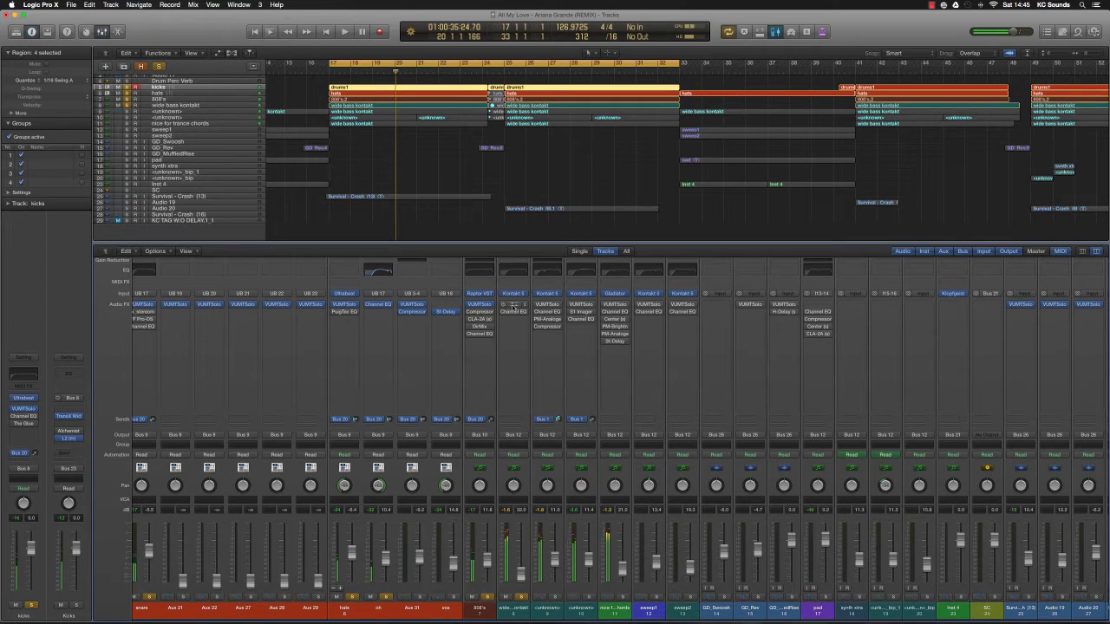
- Check VUMTSolo meters on wide bass kontakt, trance chords and Ariana channels while playing from bar 17
double_click(517, 305)
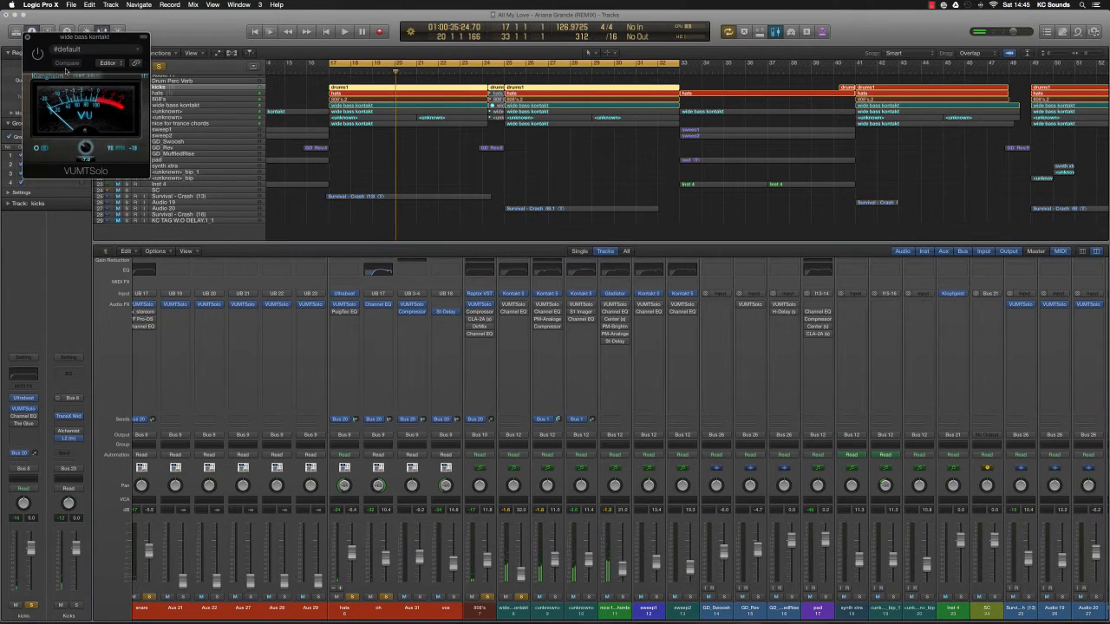
mouse_move(67, 68)
mouse_down()
mouse_move(611, 314)
mouse_move(805, 295)
mouse_up()
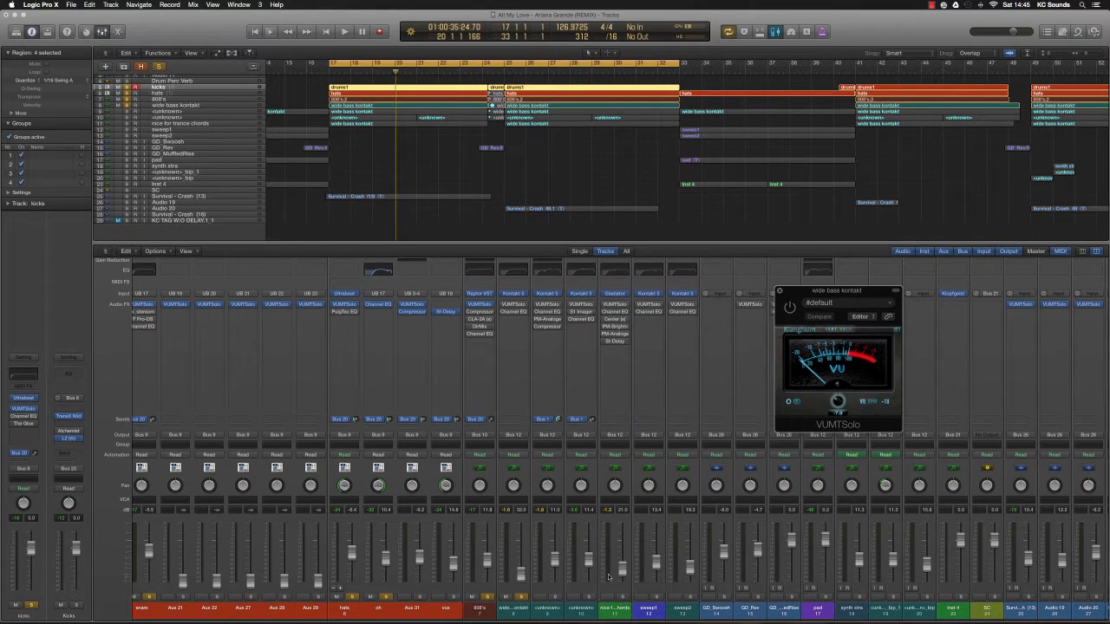
key(space)
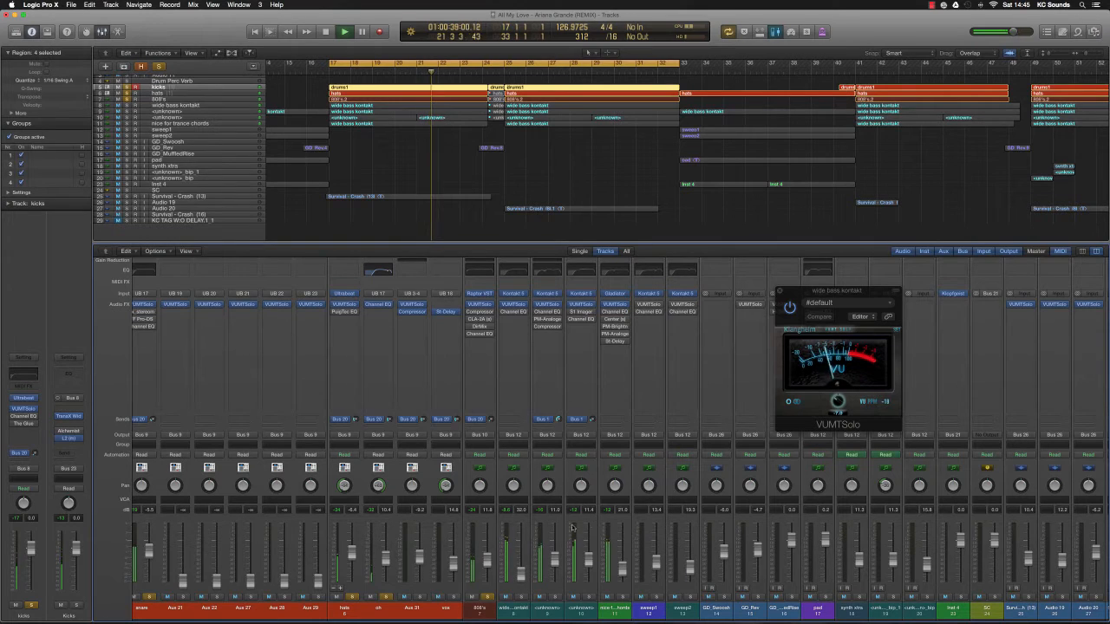
double_click(591, 319)
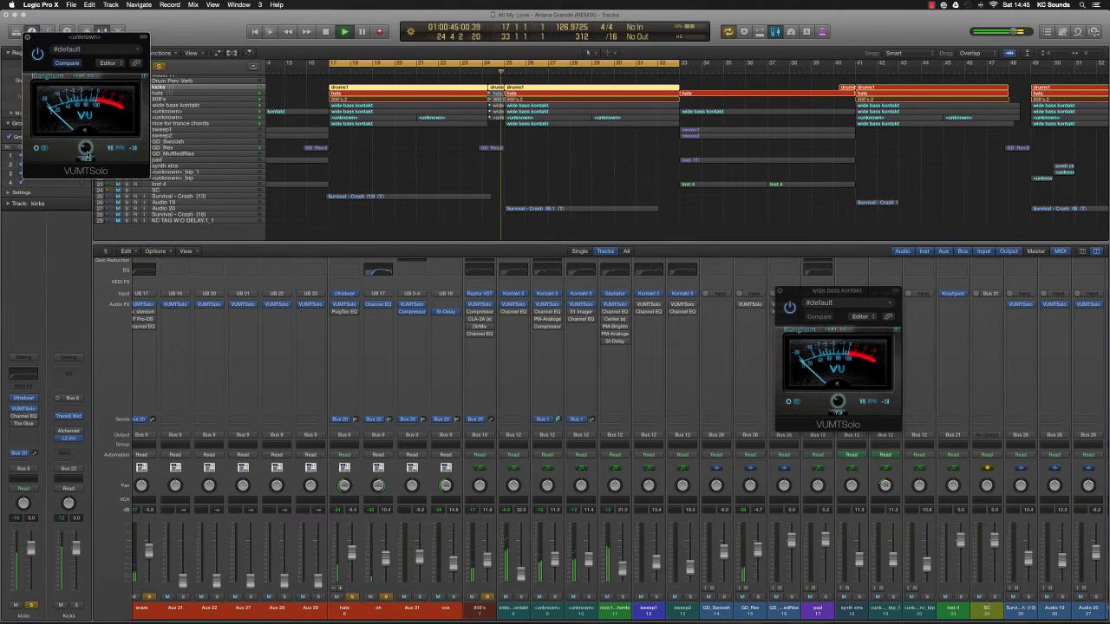
click(27, 37)
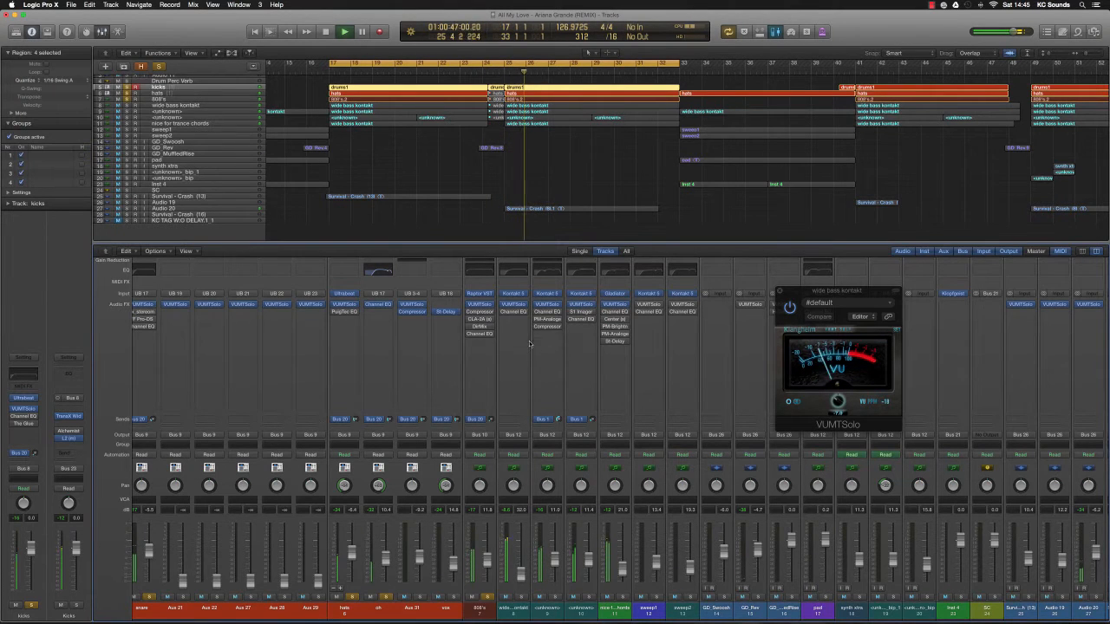
double_click(25, 406)
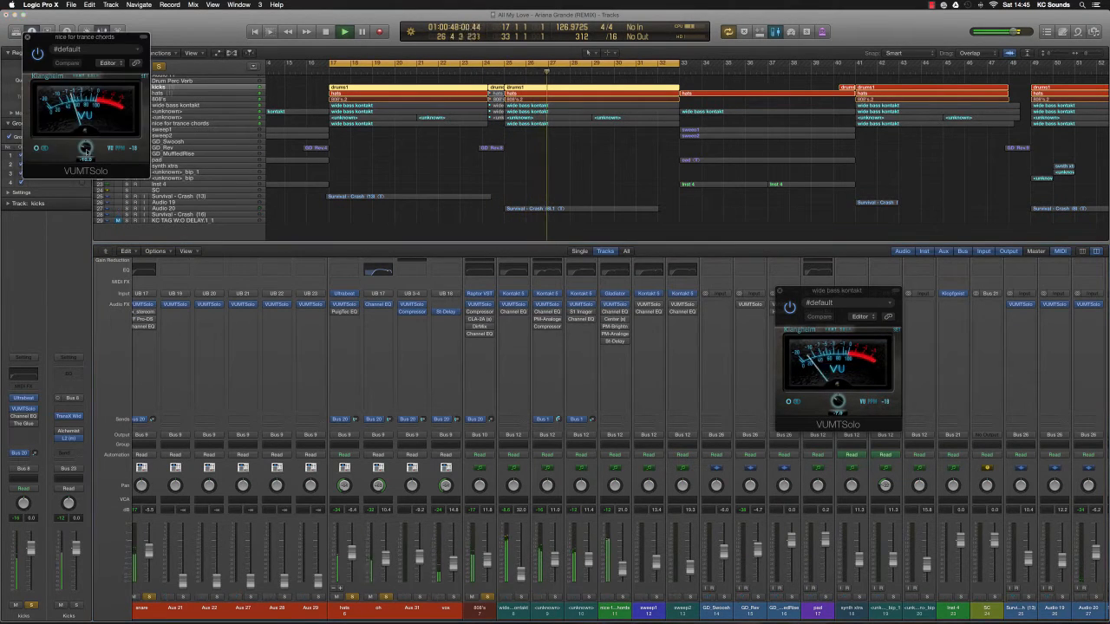
click(27, 37)
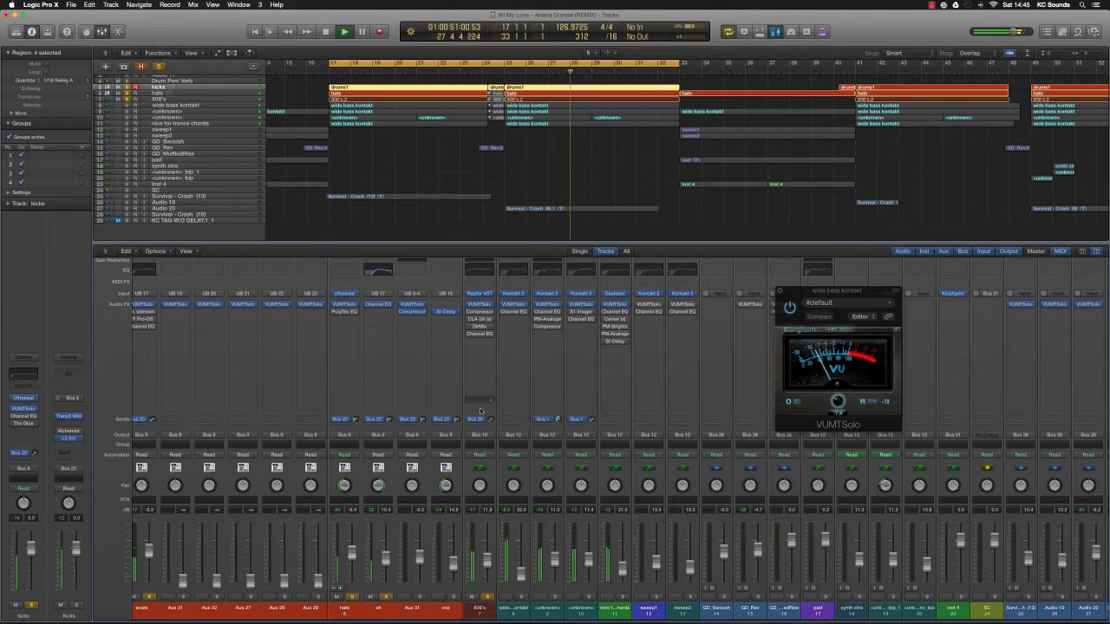
scroll(434, 520, left, 8)
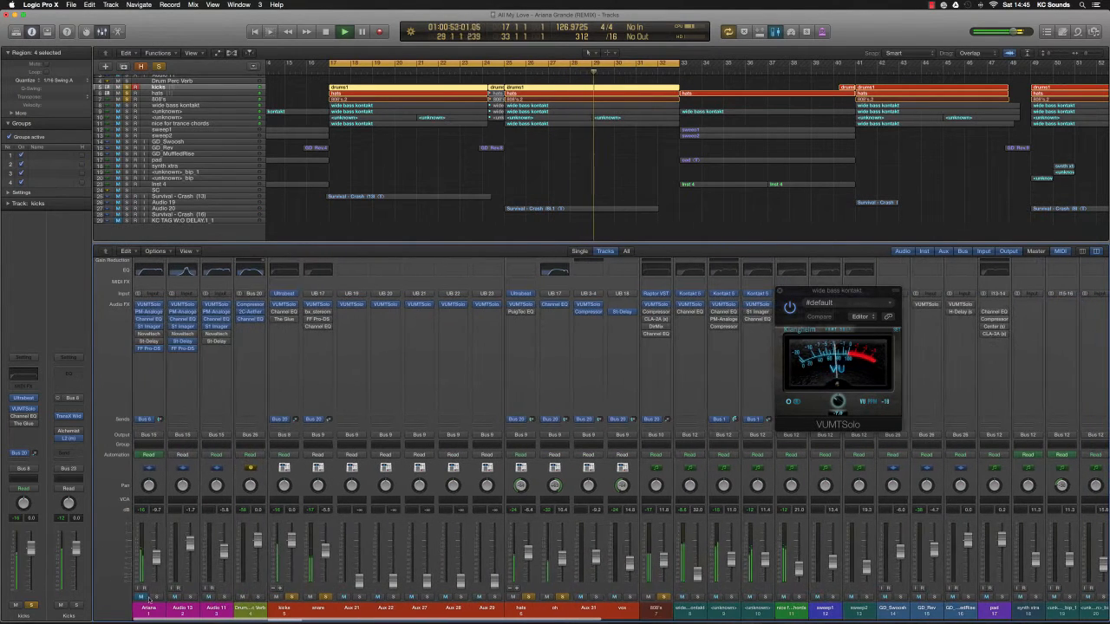
double_click(149, 306)
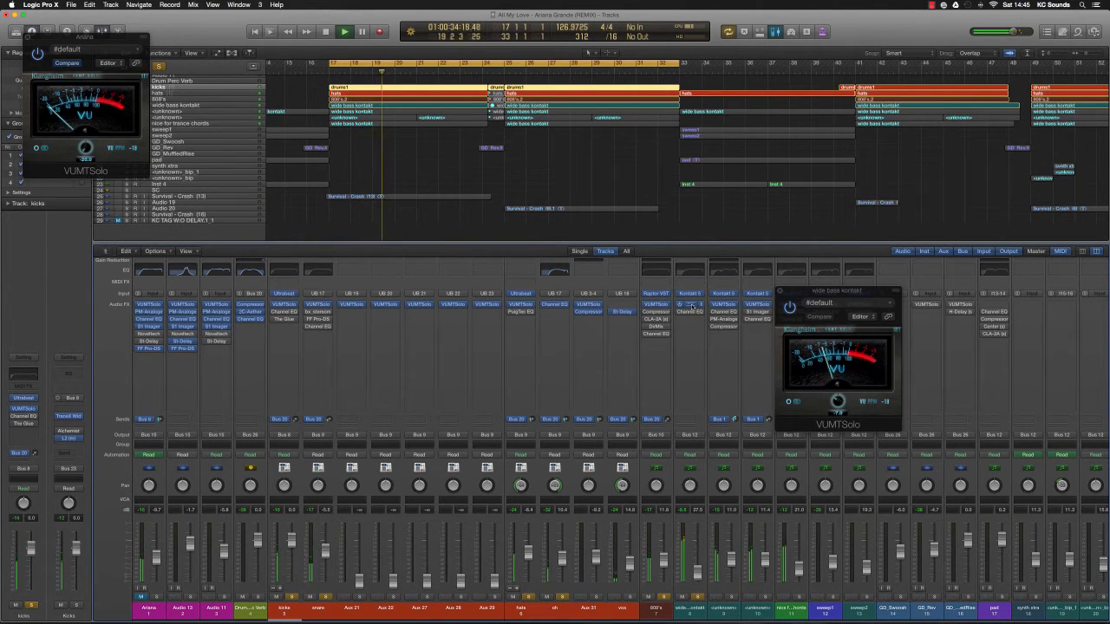
- Lower the wide bass kontakt VUMTSolo calibration to -16.9
drag(838, 403, 839, 425)
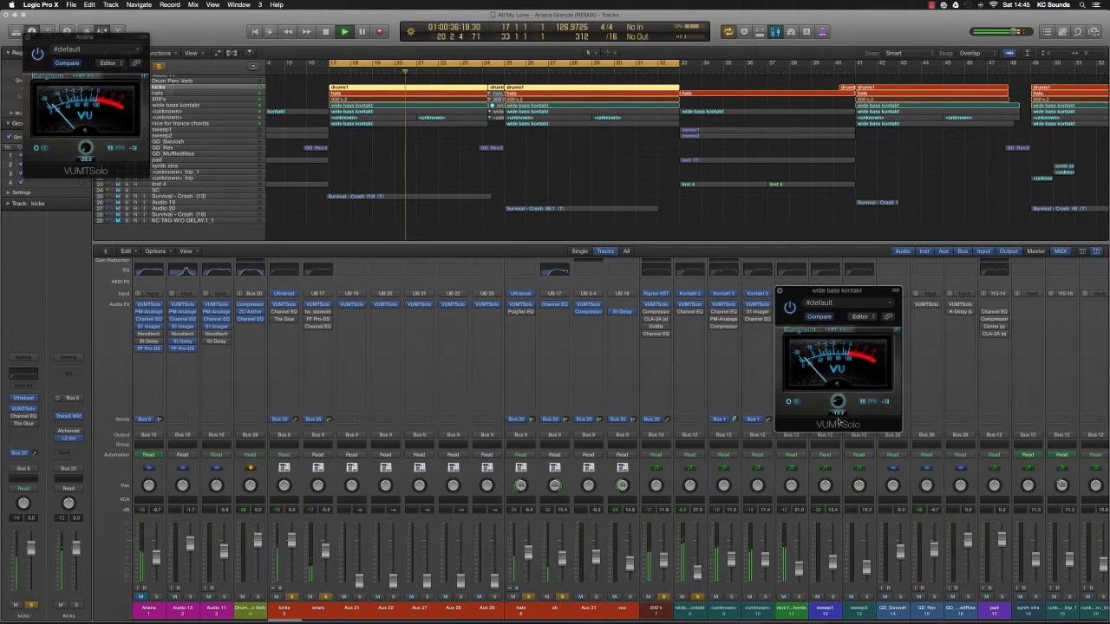
click(705, 552)
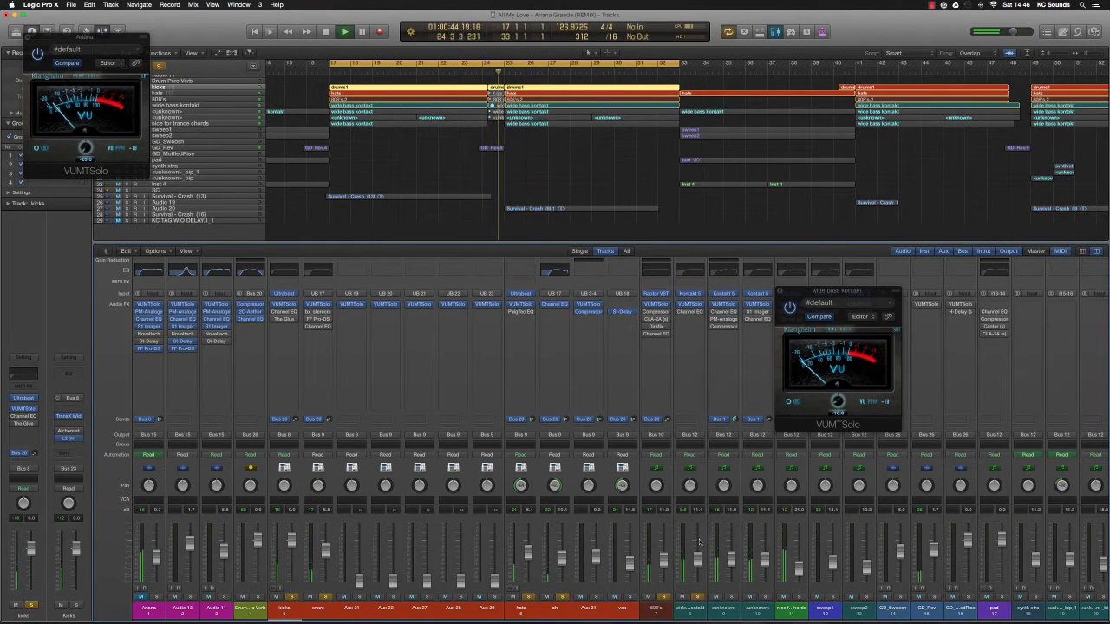
- Set the wide bass kontakt low shelf to 182 Hz, -8.5 dB, stop playback and close the EQ
click(684, 320)
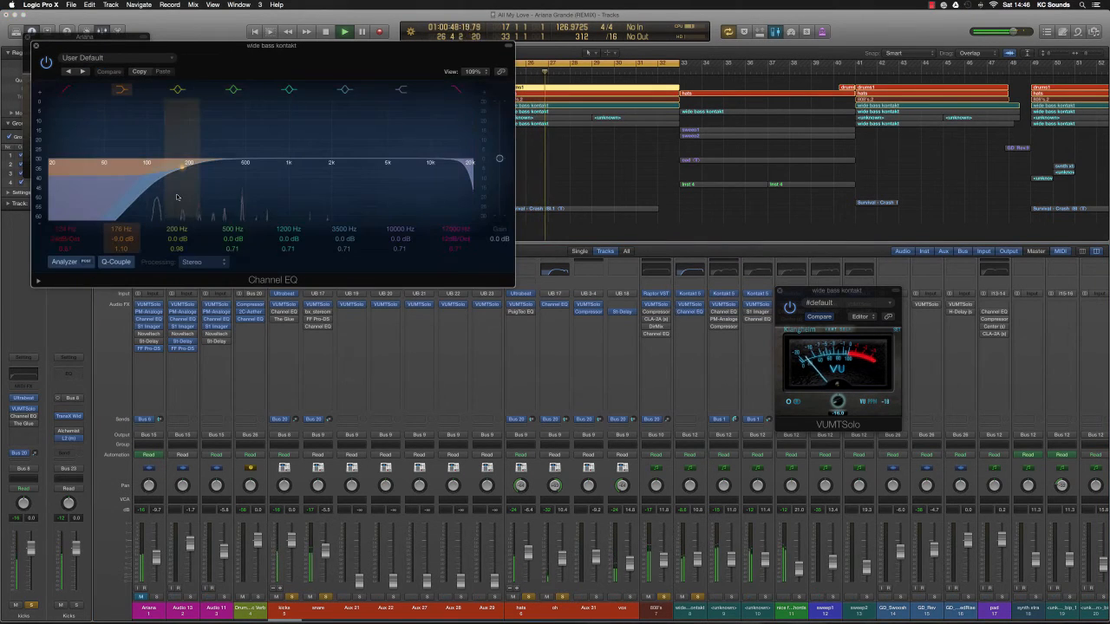
drag(189, 165, 151, 176)
key(space)
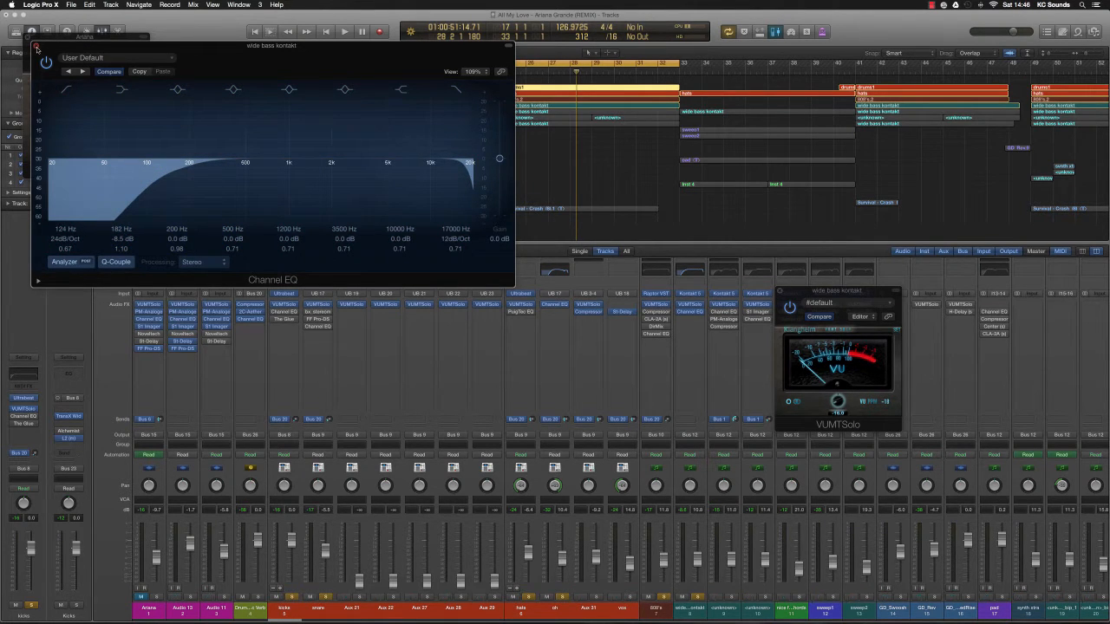
click(37, 48)
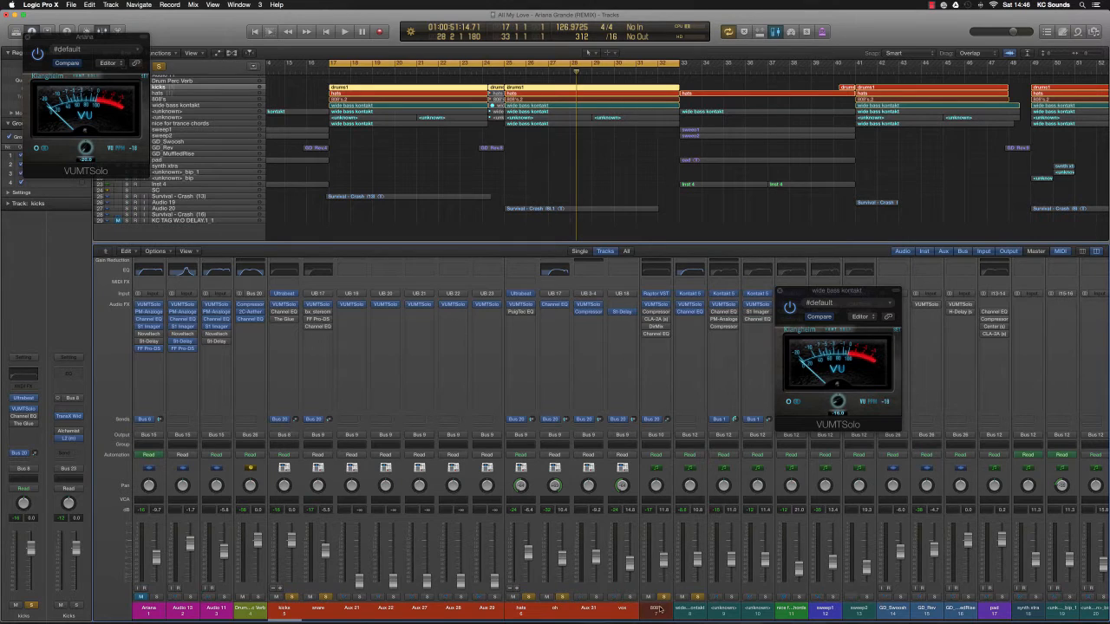
click(658, 612)
click(650, 319)
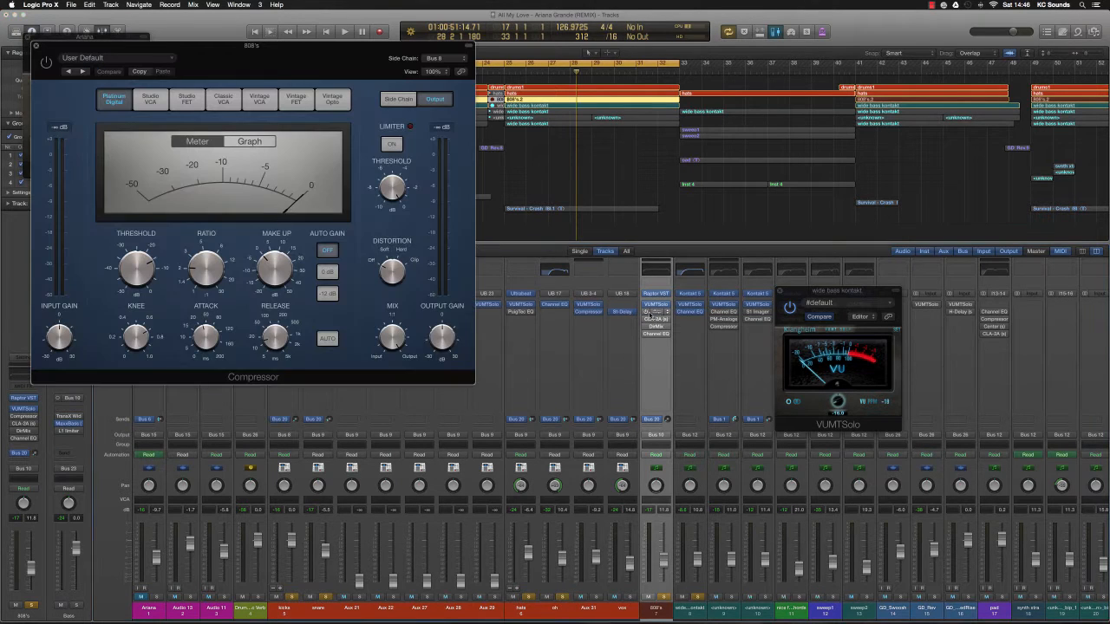
key(space)
key(space)
drag(101, 48, 347, 136)
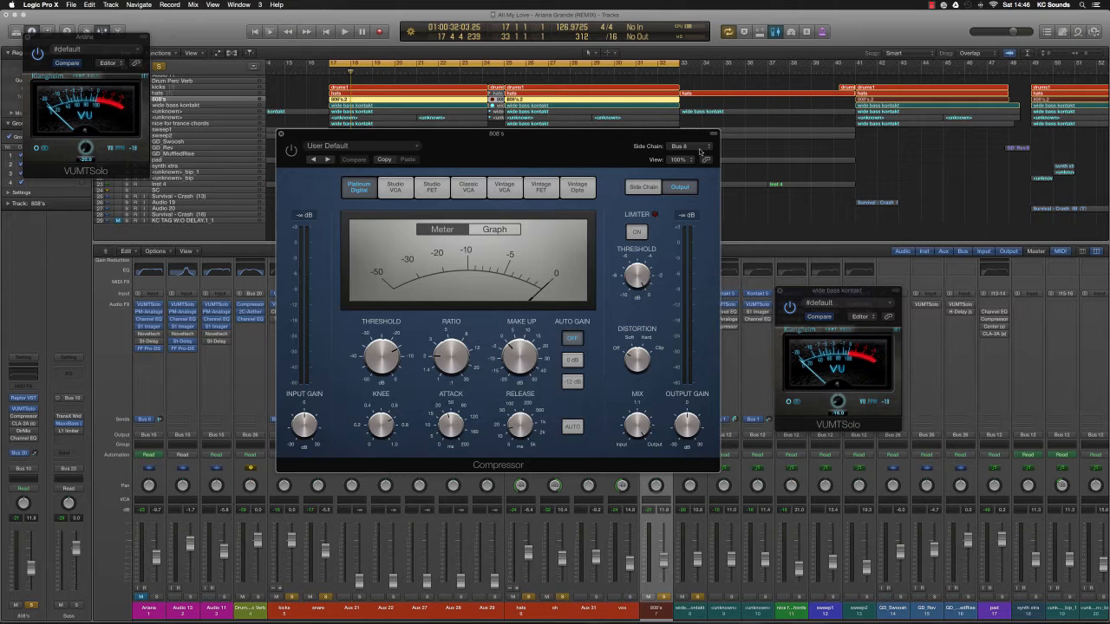
key(space)
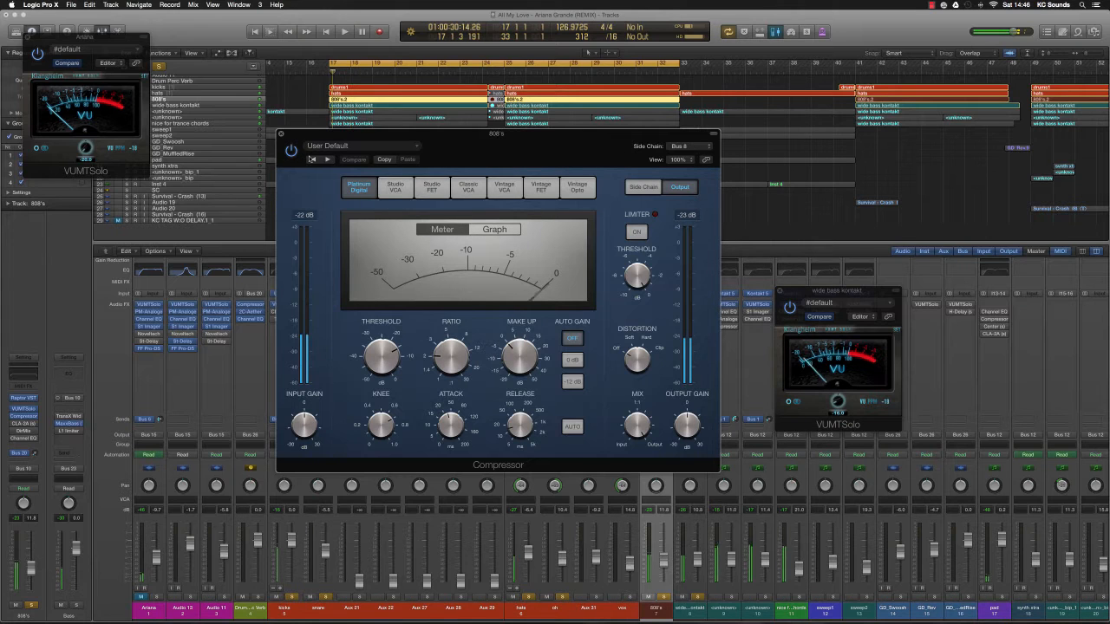
drag(337, 139, 406, 152)
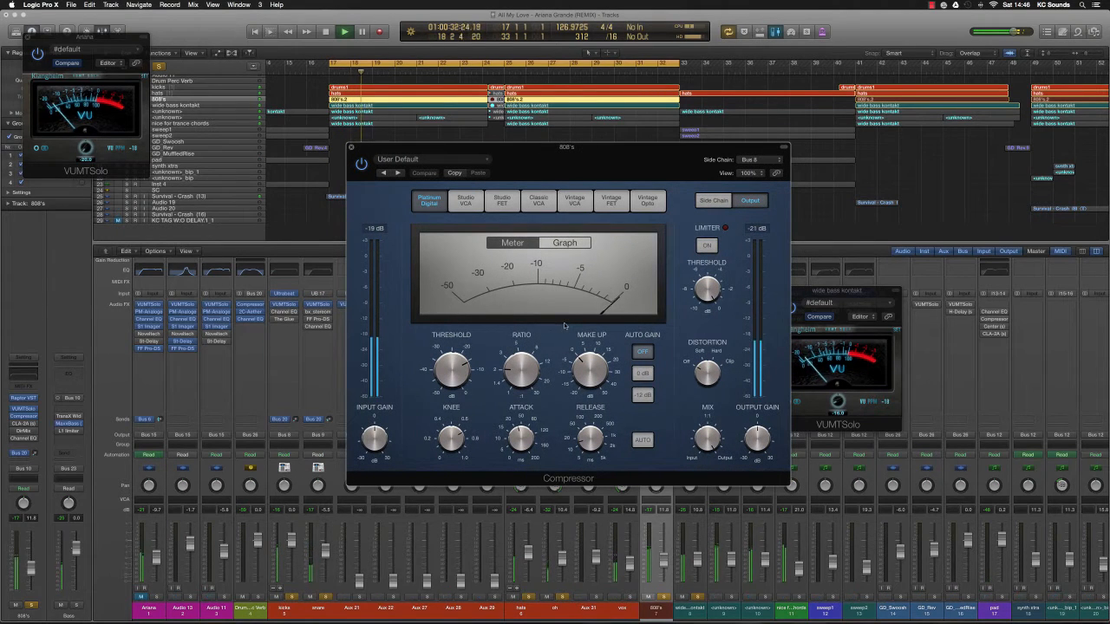
key(space)
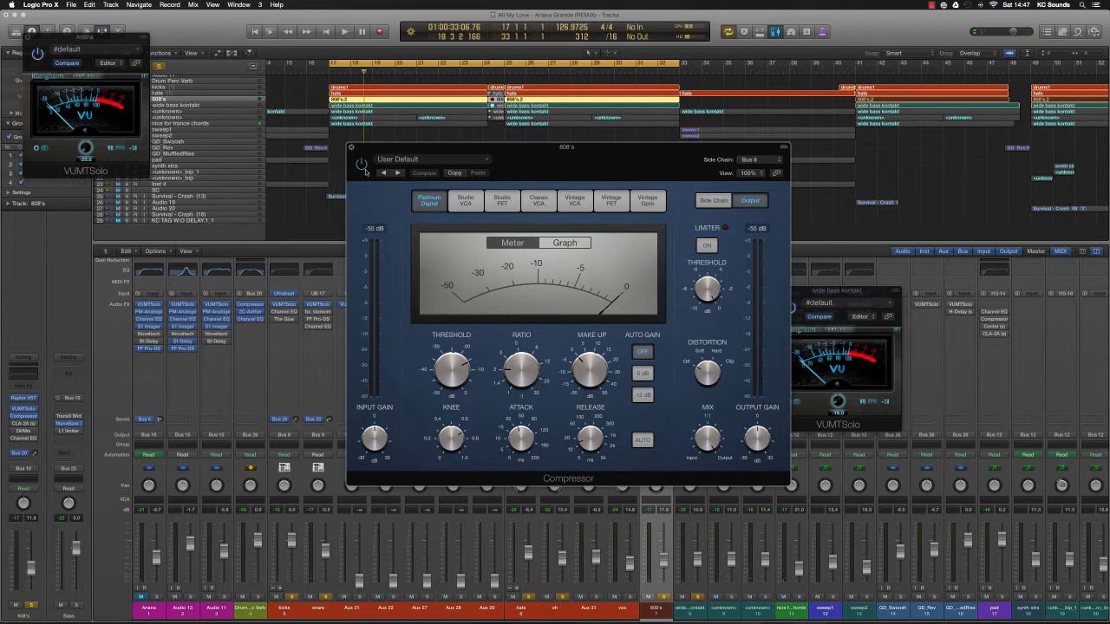
key(space)
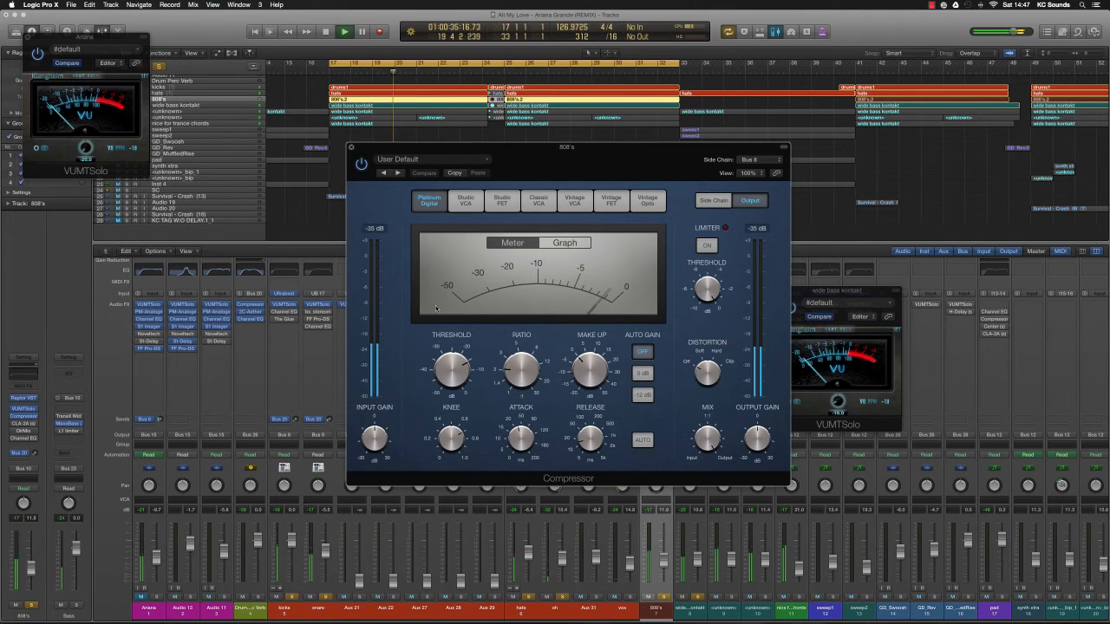
- Solo the Kontakt bass, play from bar 17 with its VU meter open and mute the 808s
click(353, 149)
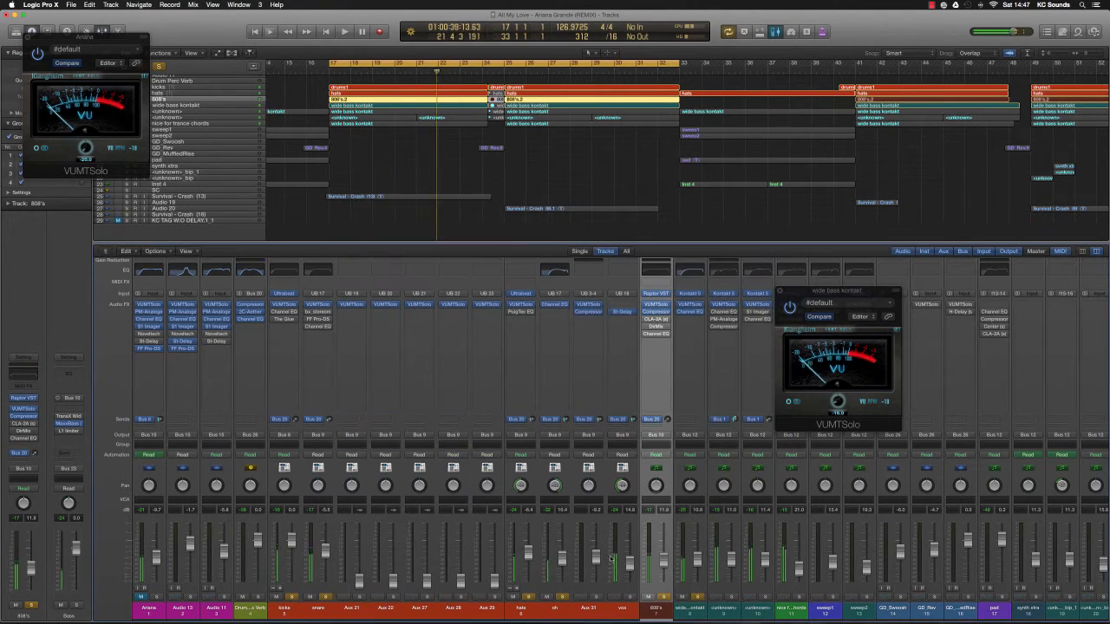
click(731, 598)
key(Return)
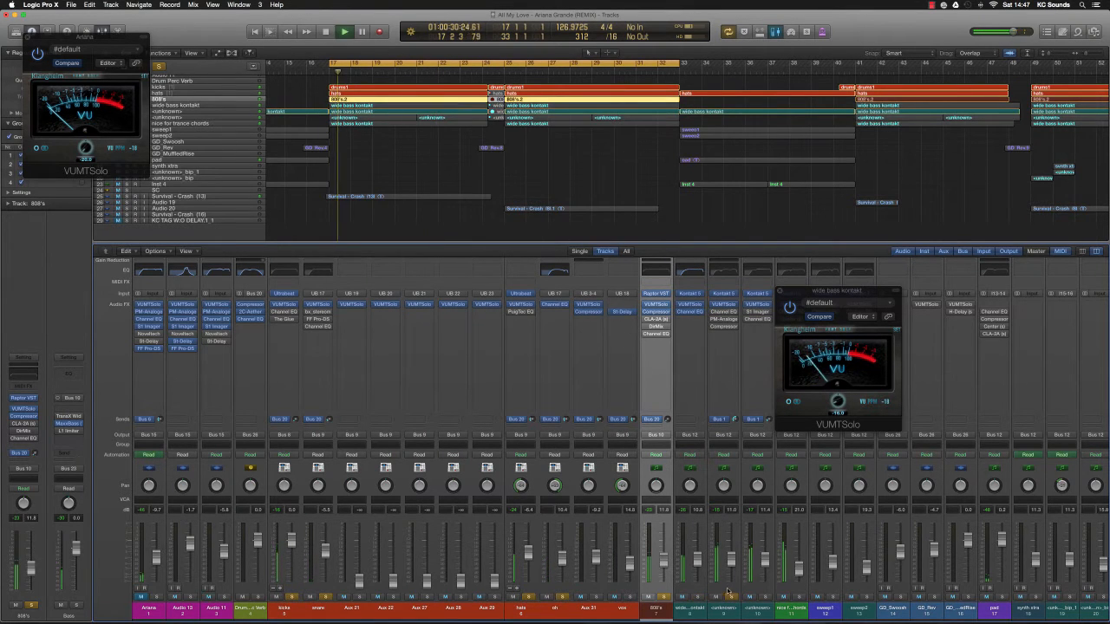
double_click(723, 305)
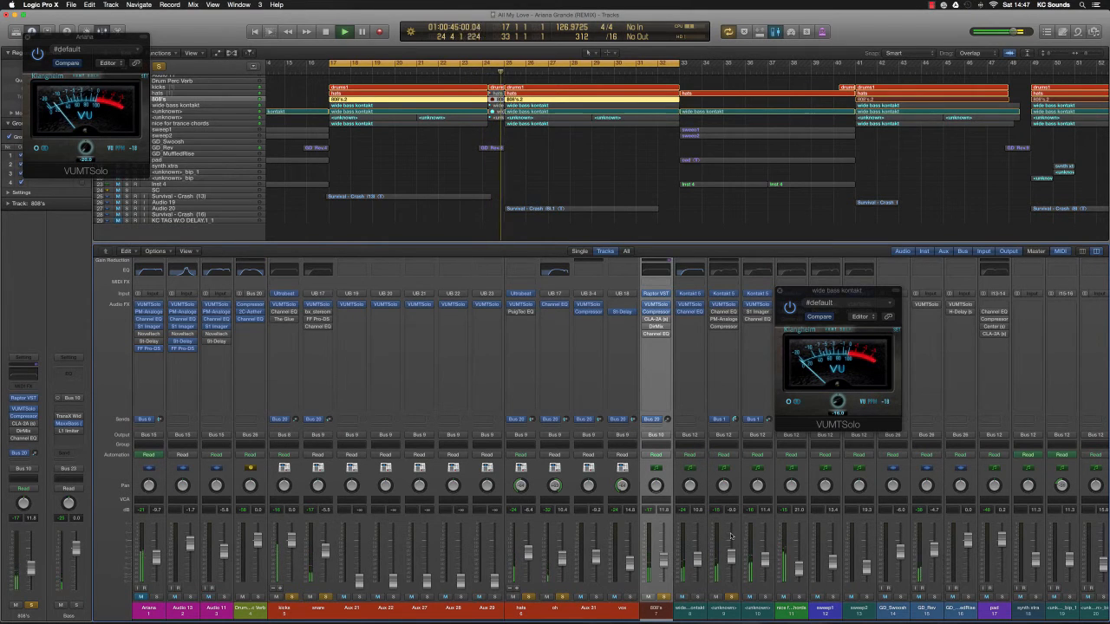
click(700, 598)
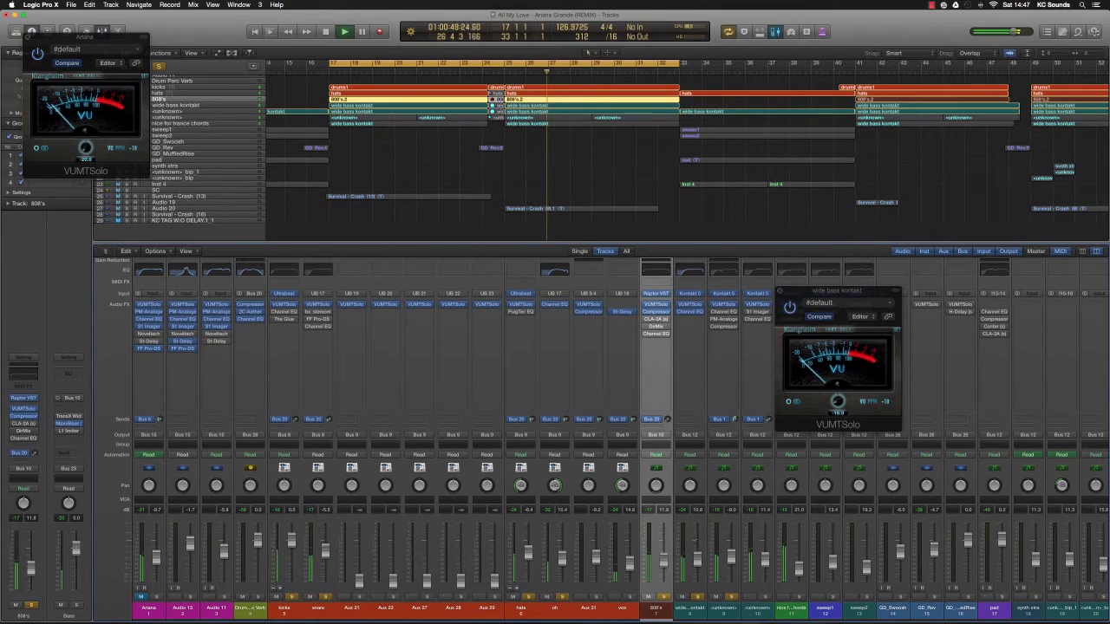
- Cut the wide bass kontakt EQ to -5 dB at 3000 Hz and -4 dB at 500 Hz, then close all plugins
click(689, 270)
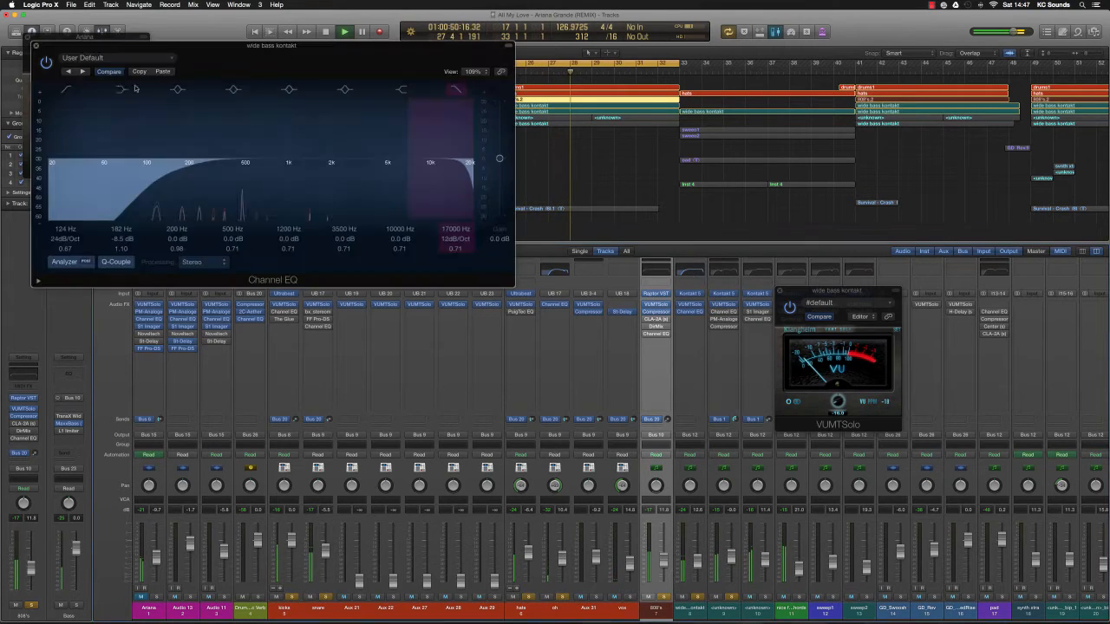
drag(365, 161, 372, 170)
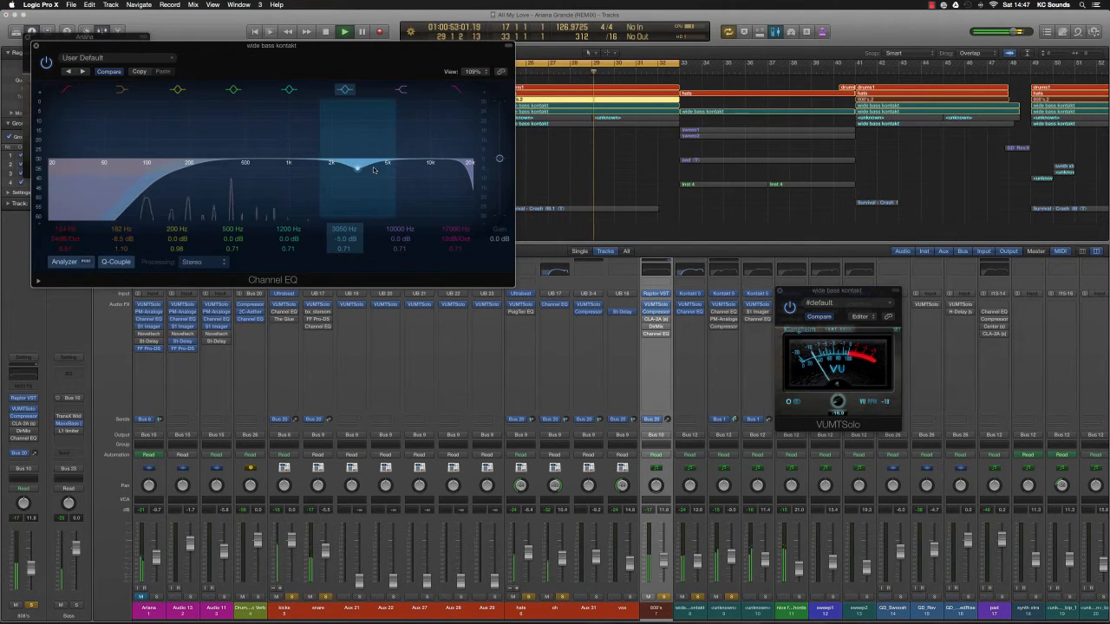
drag(232, 161, 228, 165)
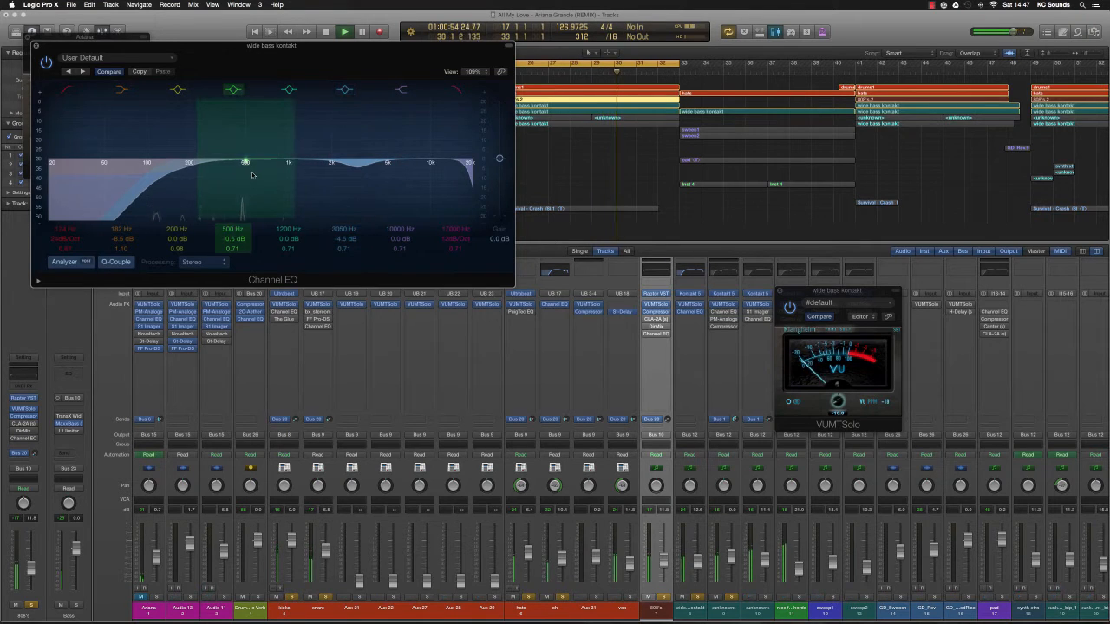
key(super+w)
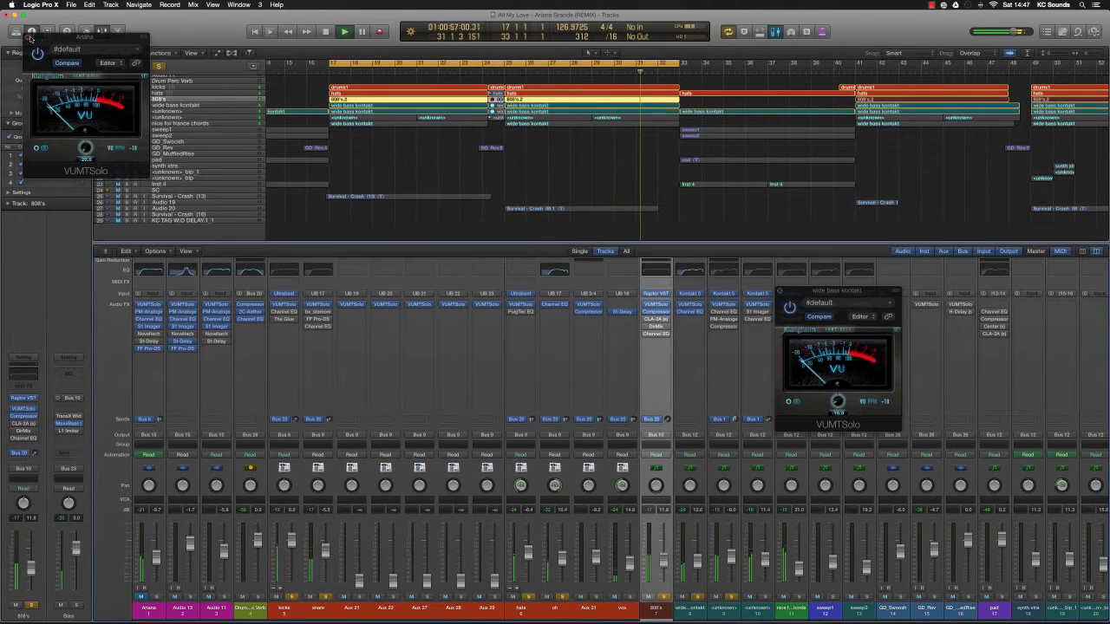
key(super+w)
key(super+w)
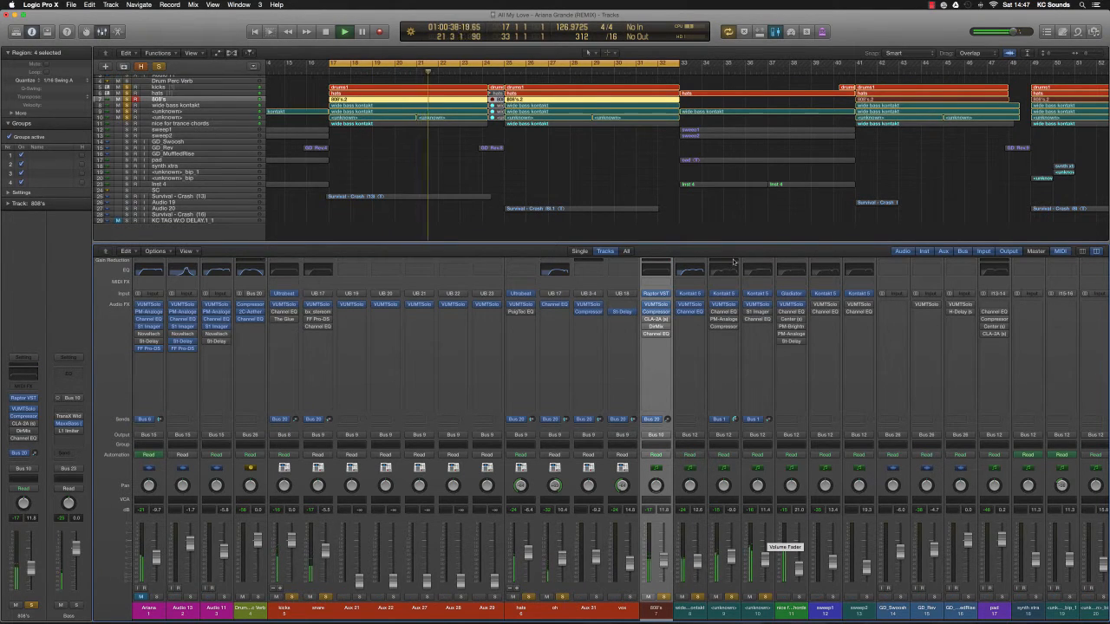
- Solo the round synth channel and audition it briefly with playback
click(767, 607)
text(round synth)
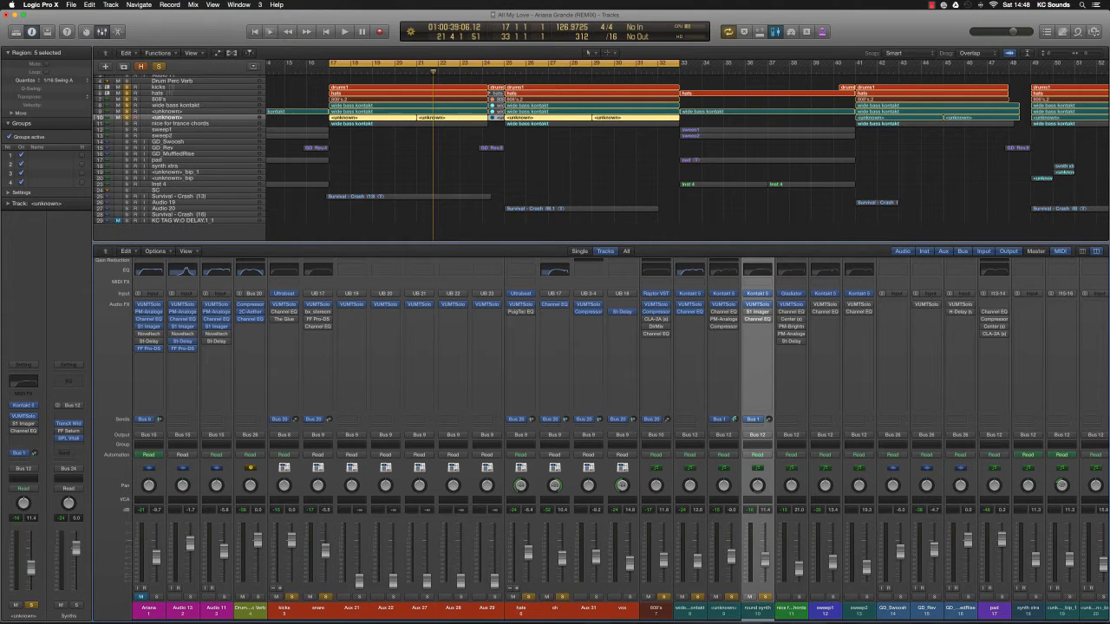
click(765, 599)
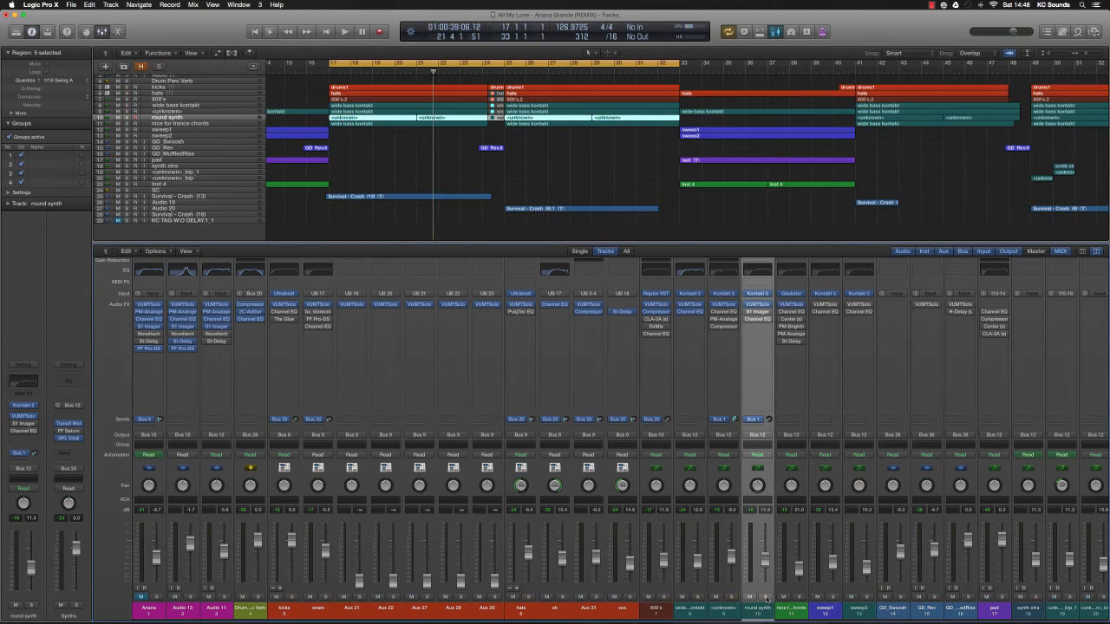
key(space)
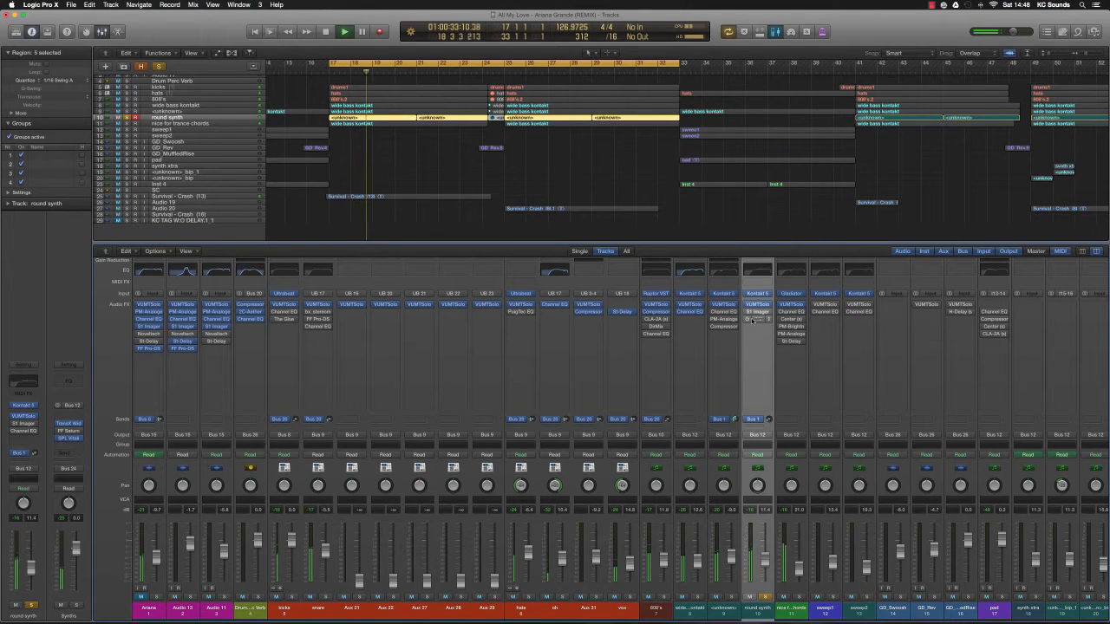
key(space)
- Deepen the round synth 485 Hz cut to -4.5 dB and close its Channel EQ
double_click(757, 321)
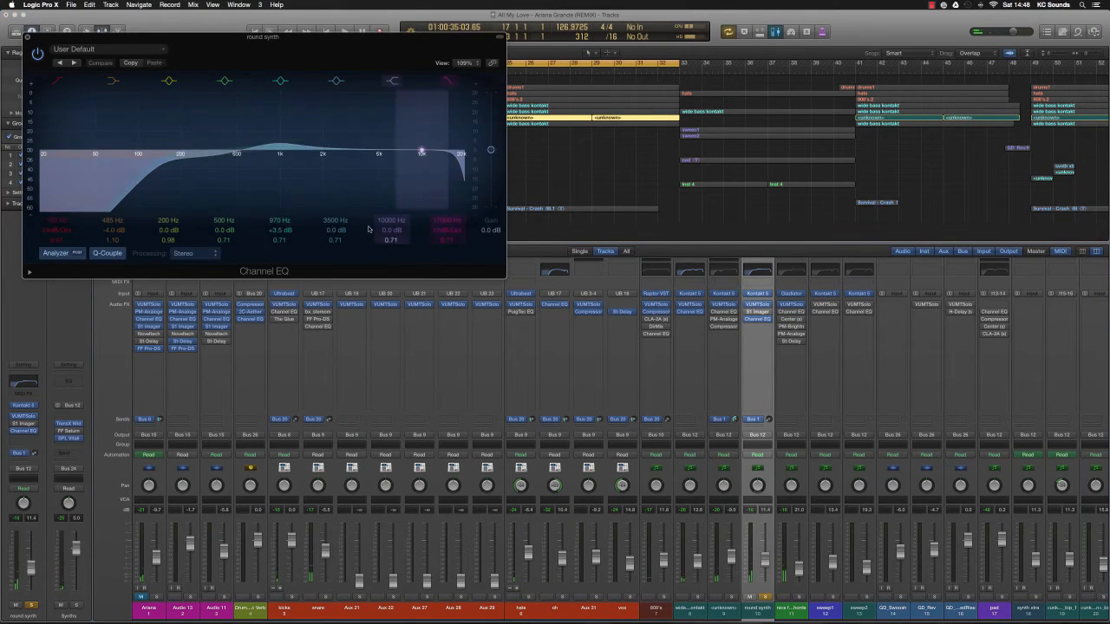
drag(238, 71, 646, 290)
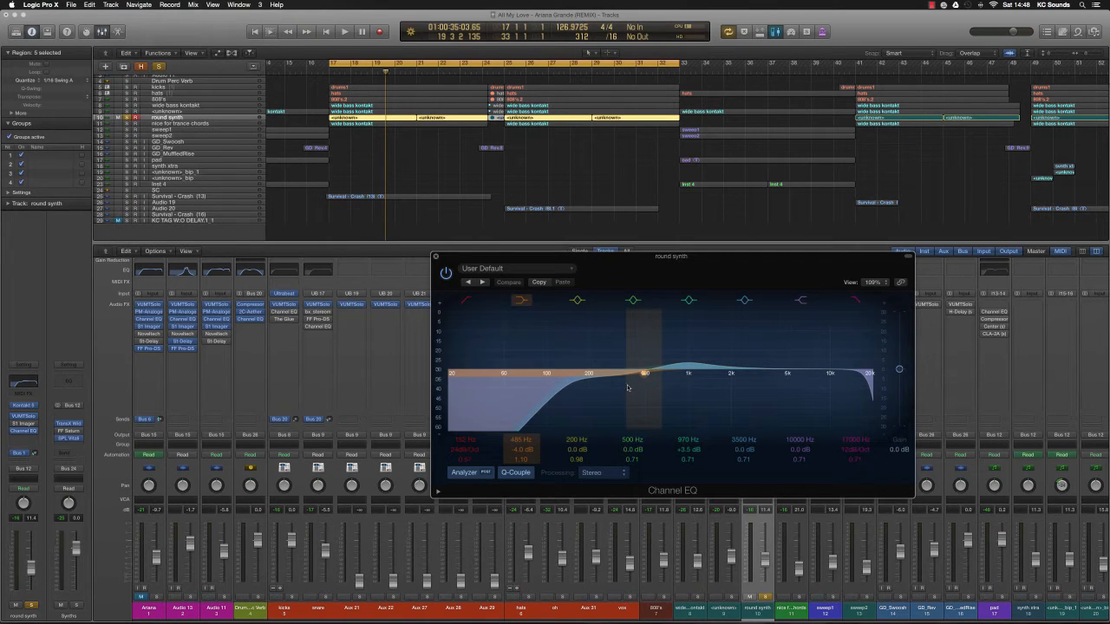
drag(641, 386, 642, 387)
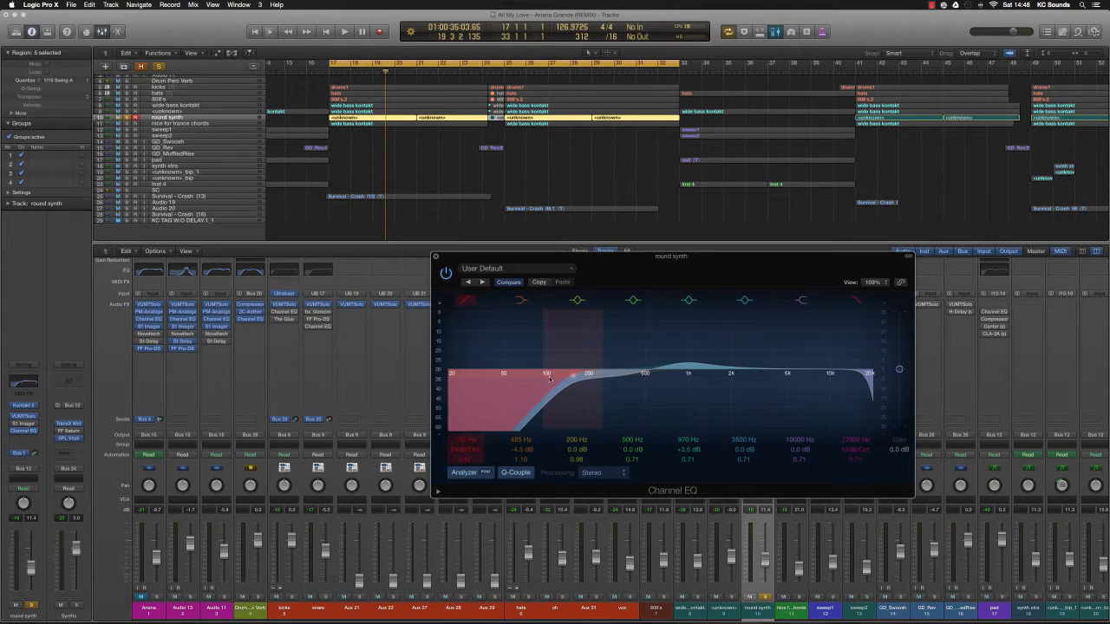
click(437, 258)
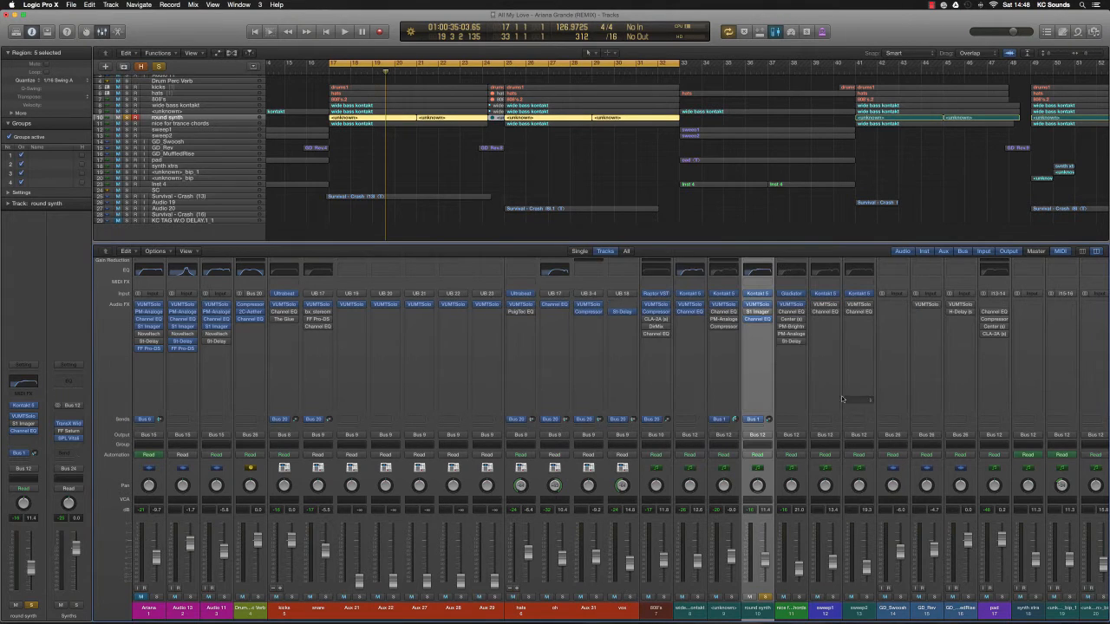
- Solo the round synth and the unknown synth track together and play from bar 17
click(766, 598)
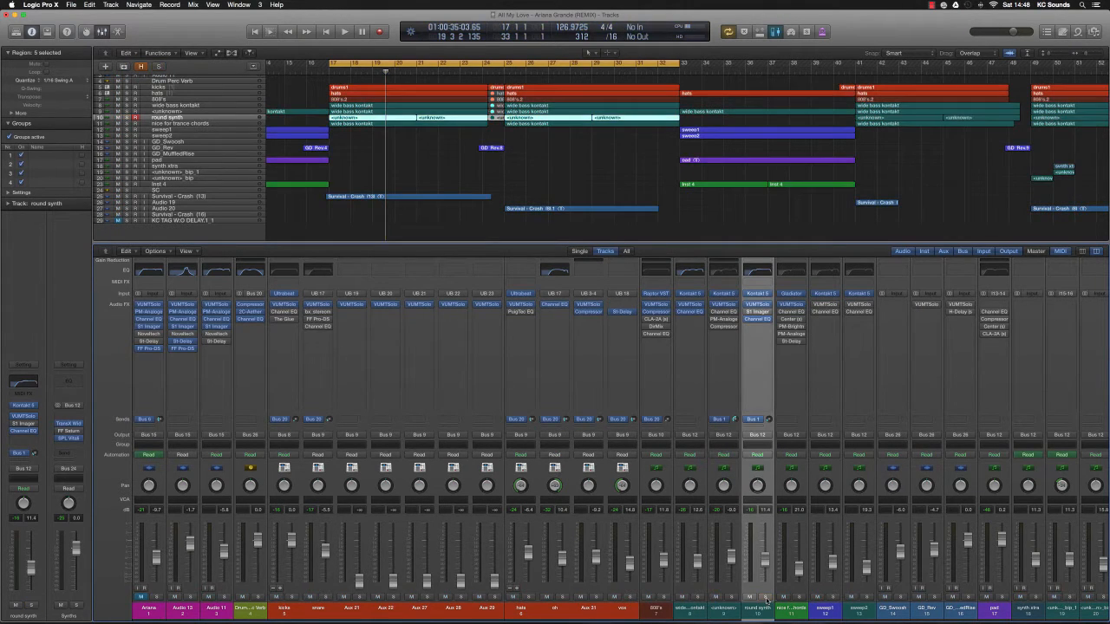
key(space)
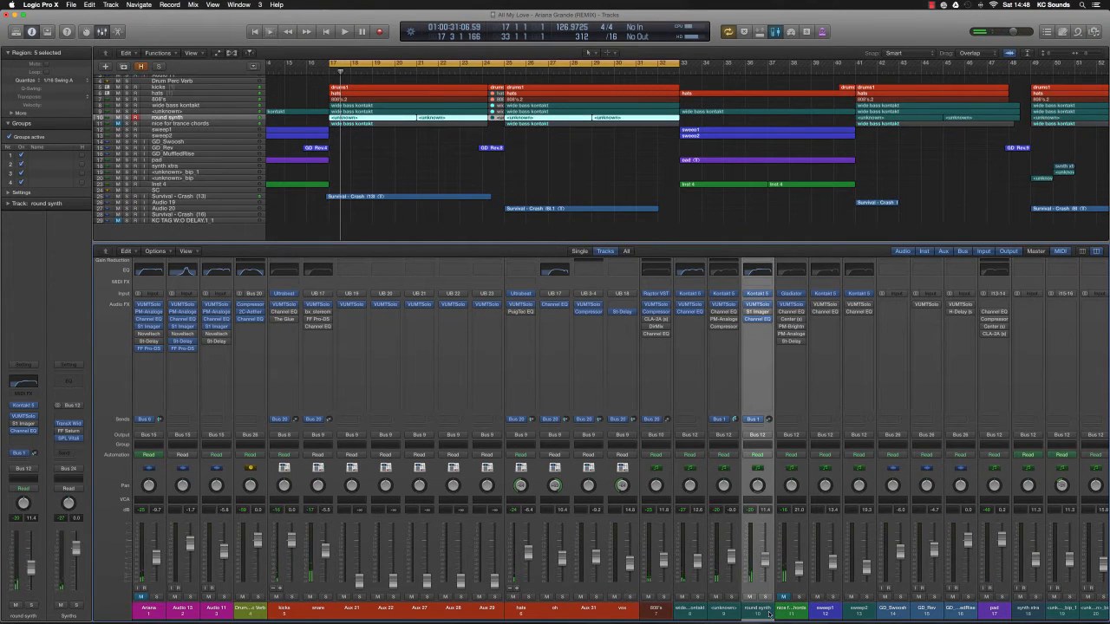
click(765, 603)
click(731, 598)
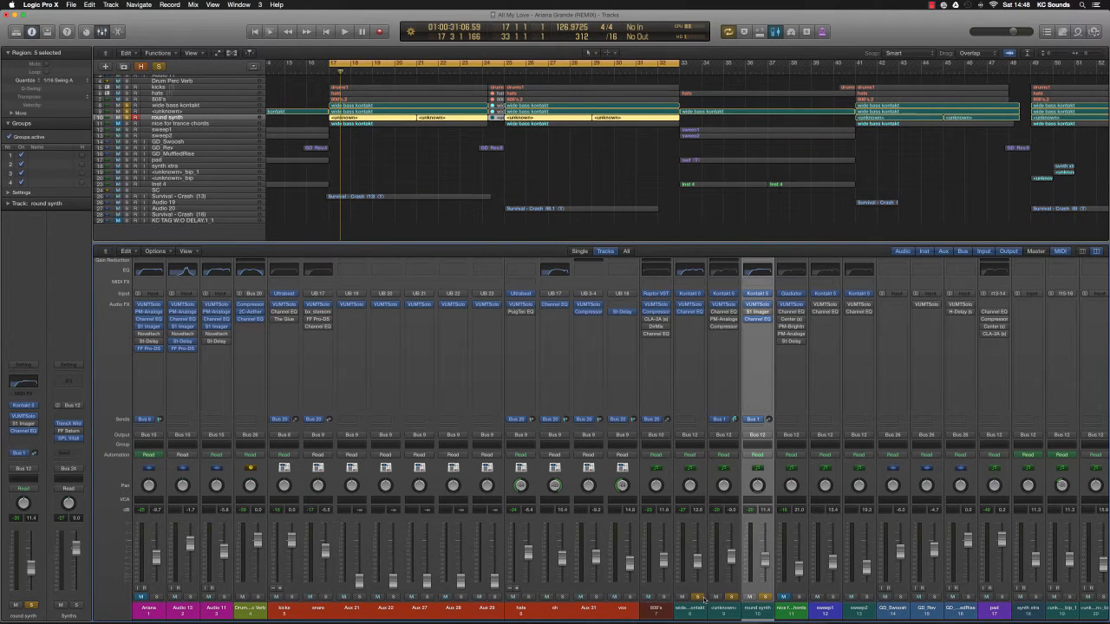
key(space)
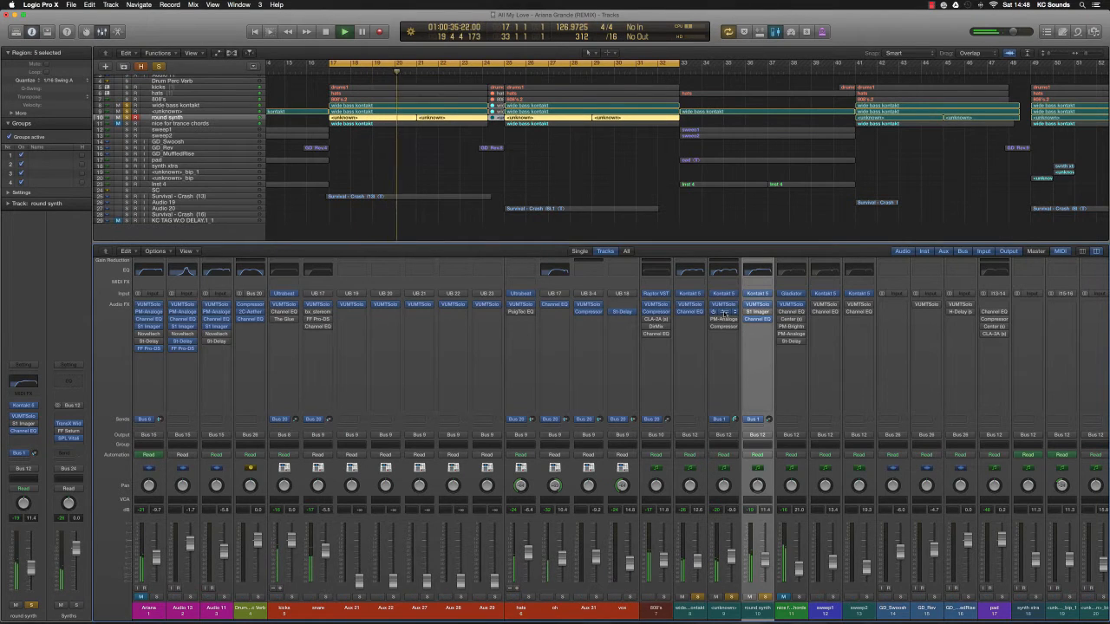
- Rename the unknown synth track to synth2 with its EQ open, then play and select neighbouring channels
double_click(724, 312)
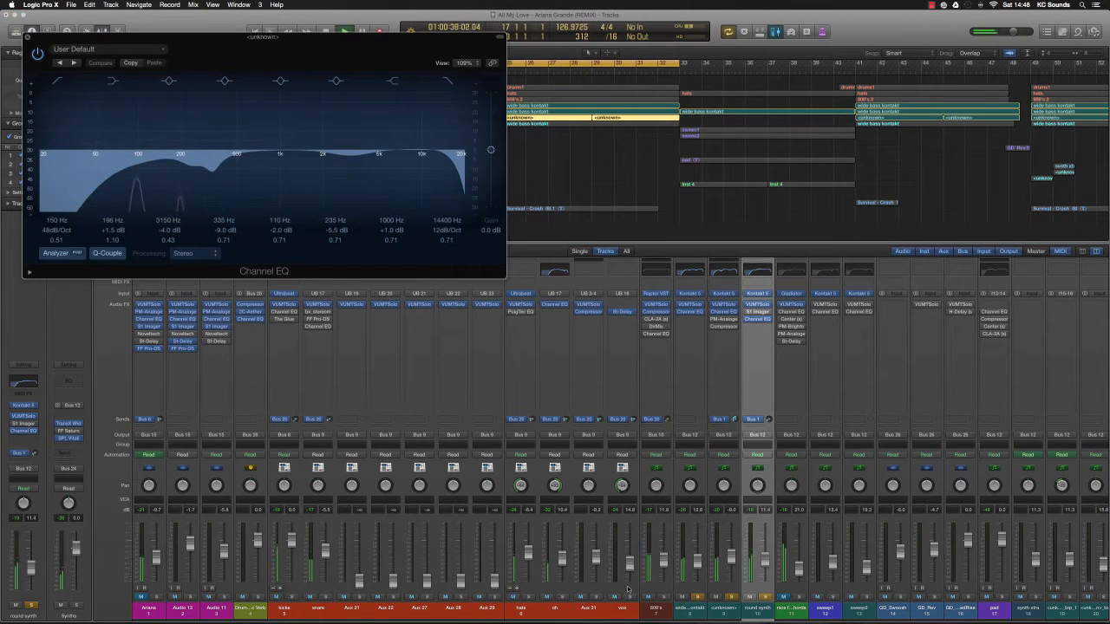
key(Left)
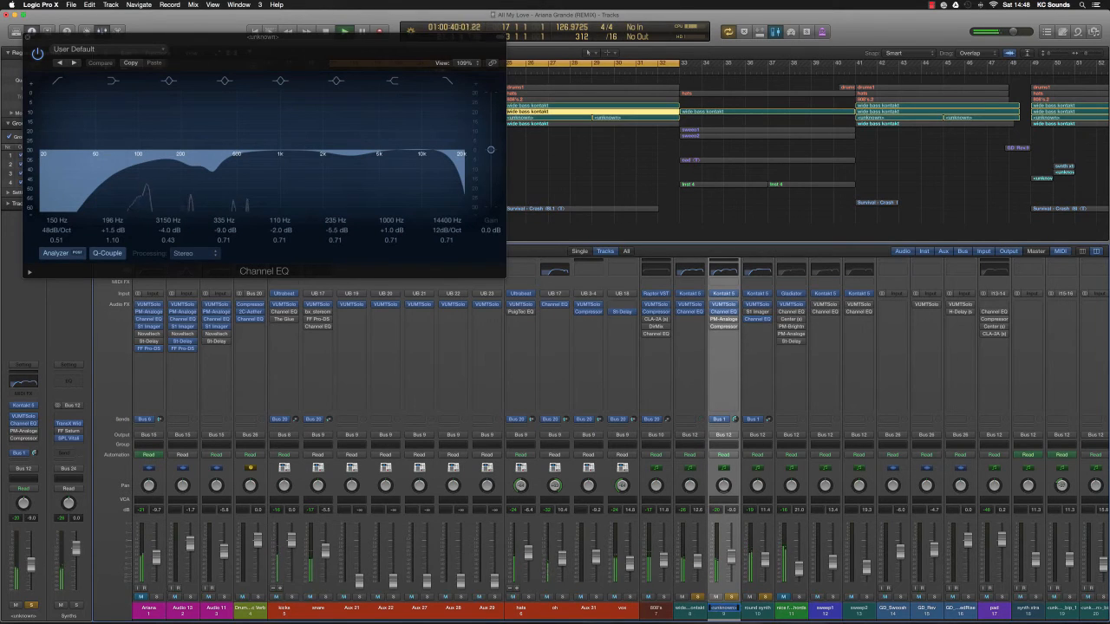
text(synth2)
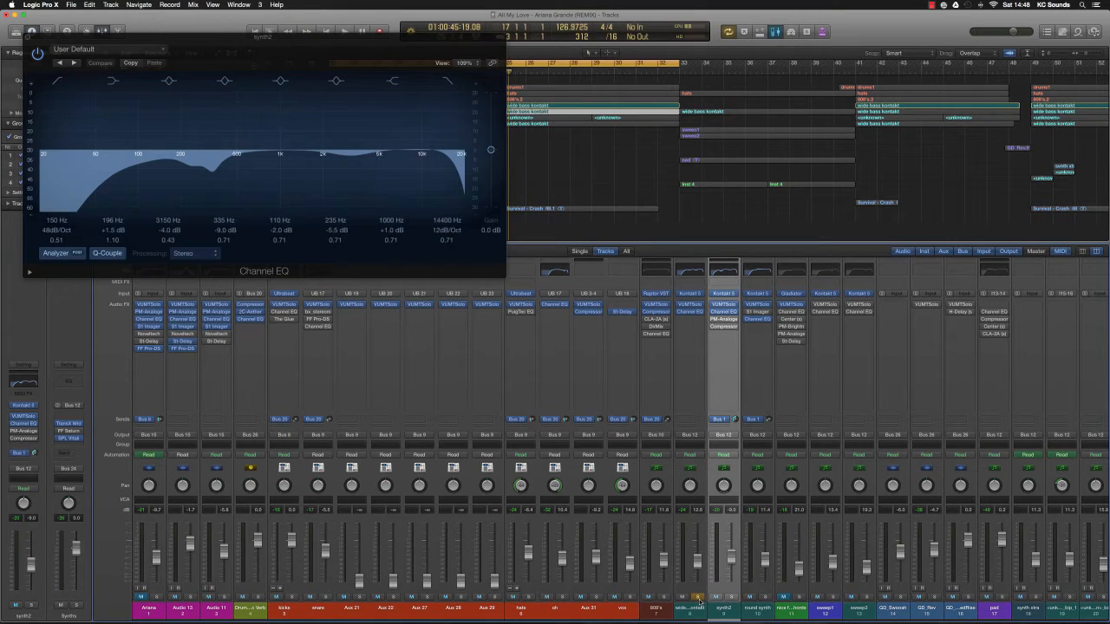
key(space)
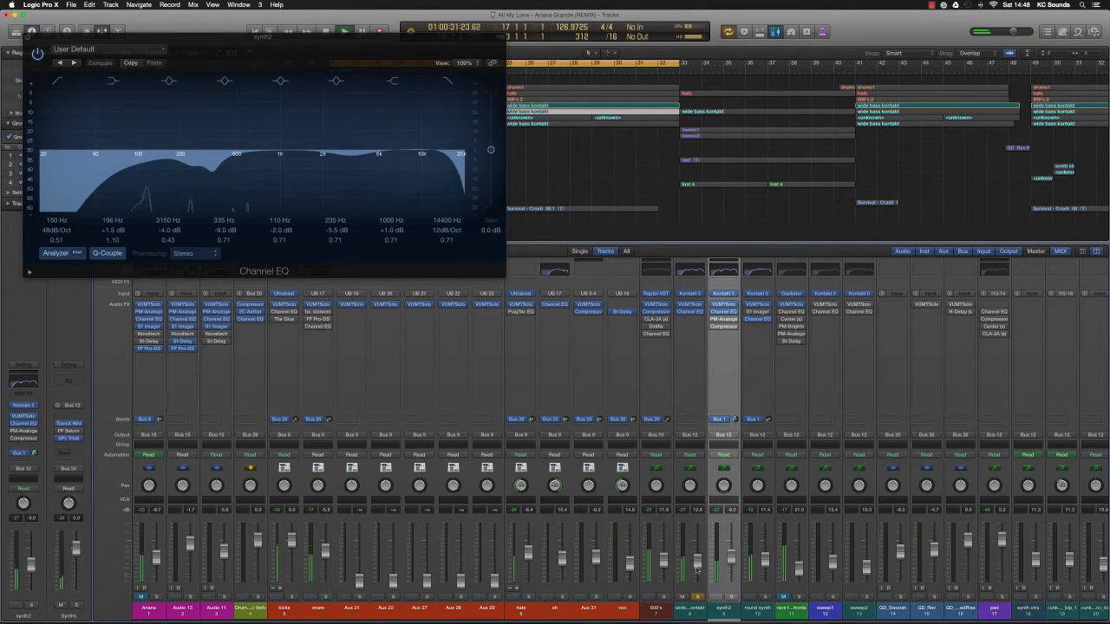
click(734, 598)
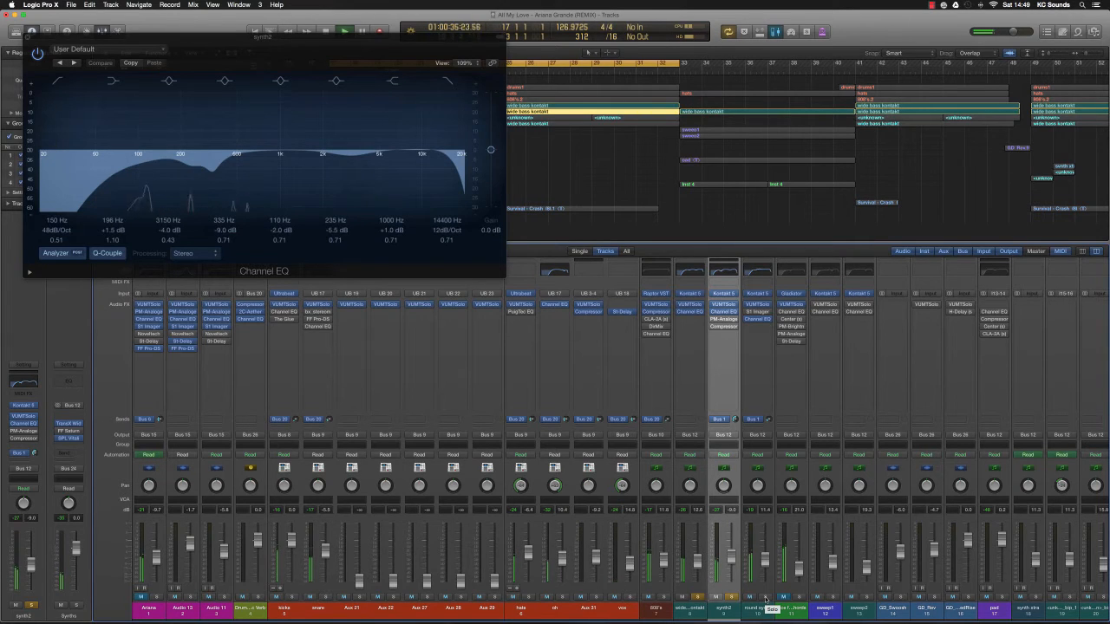
click(766, 598)
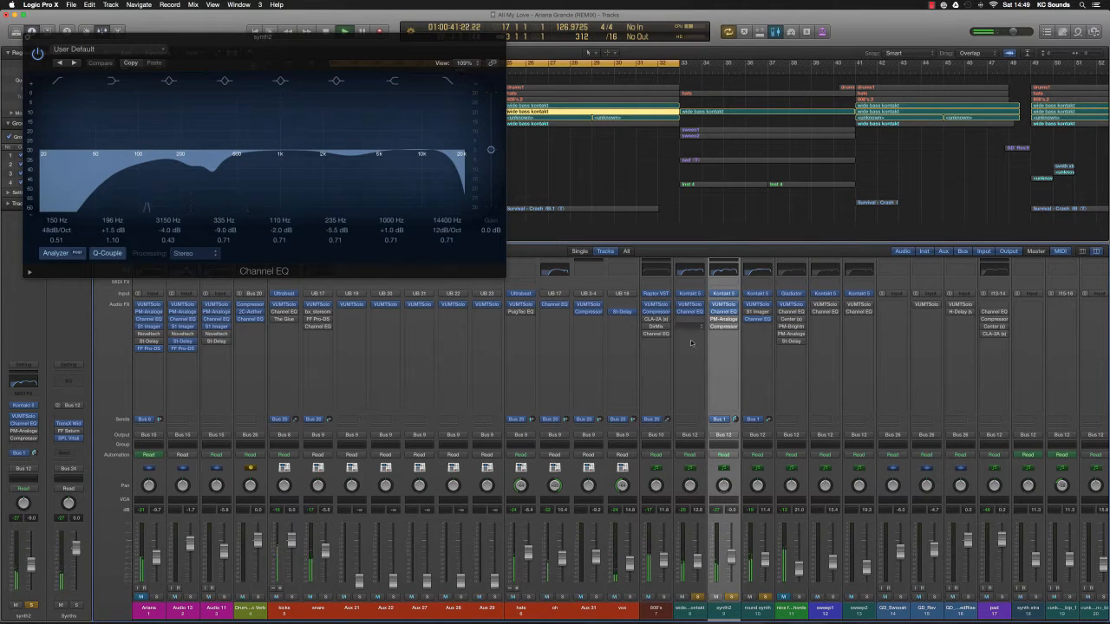
- Insert Waves Center (stereo) on wide bass kontakt and lower its Center level
click(698, 609)
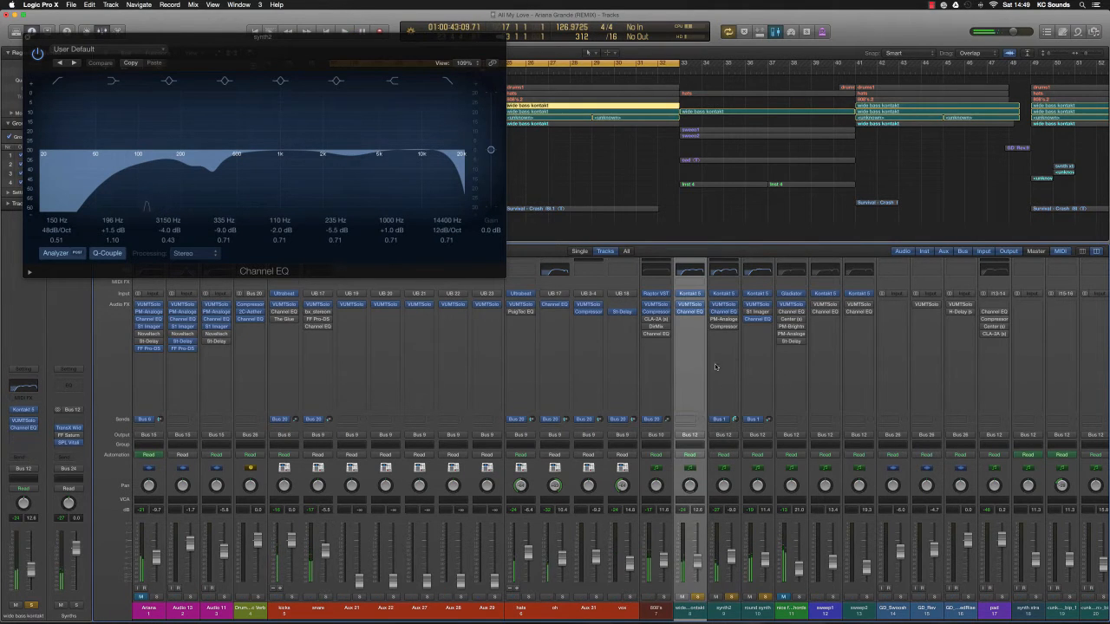
click(700, 327)
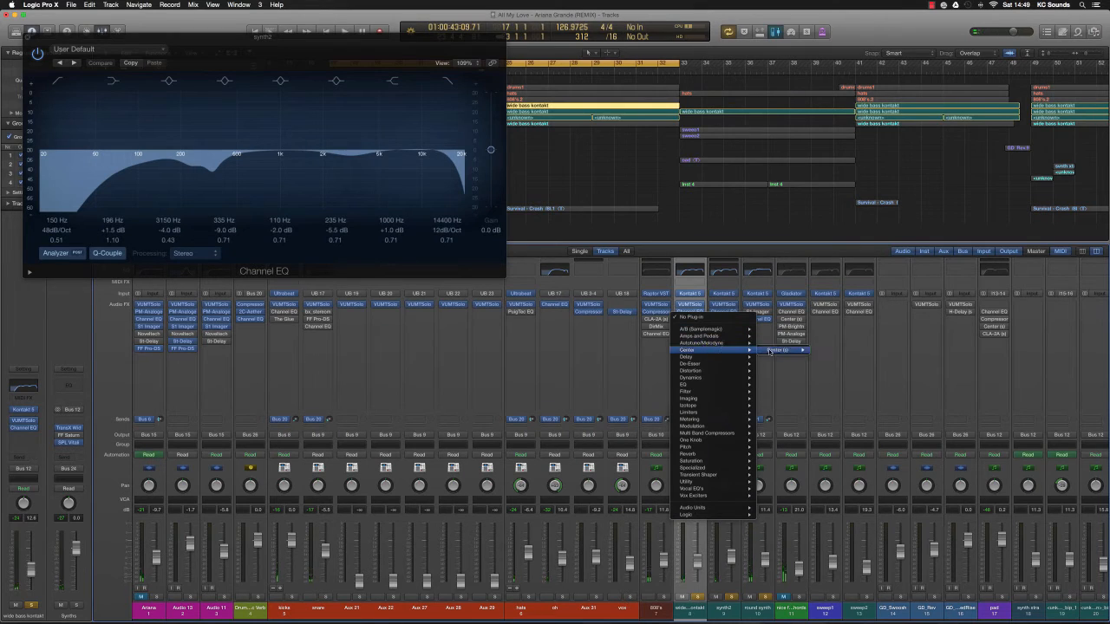
click(824, 350)
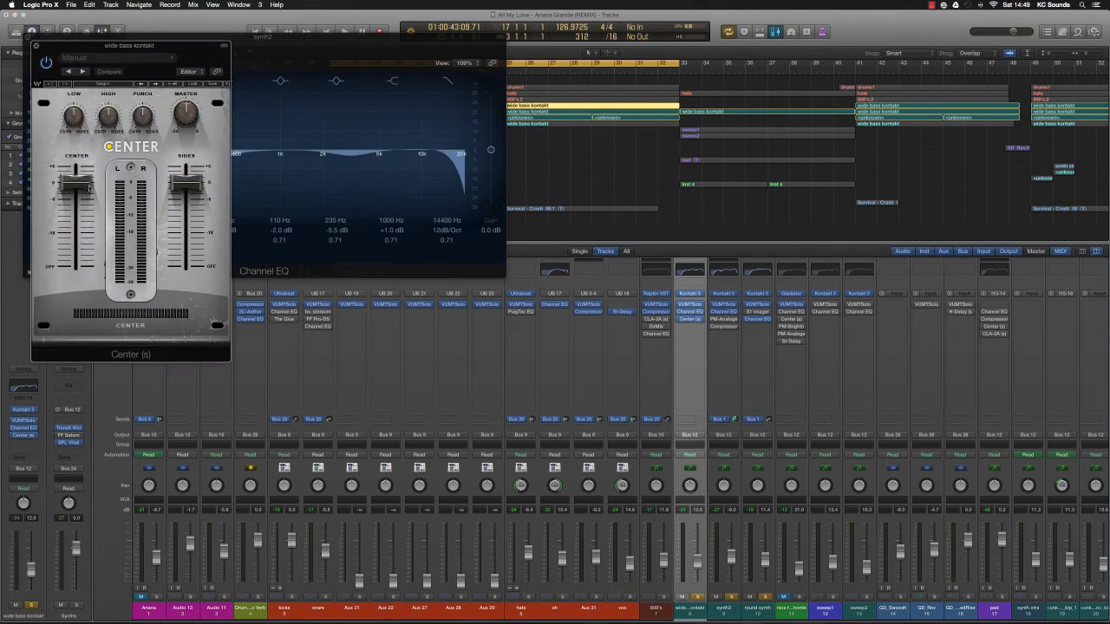
drag(76, 182, 76, 200)
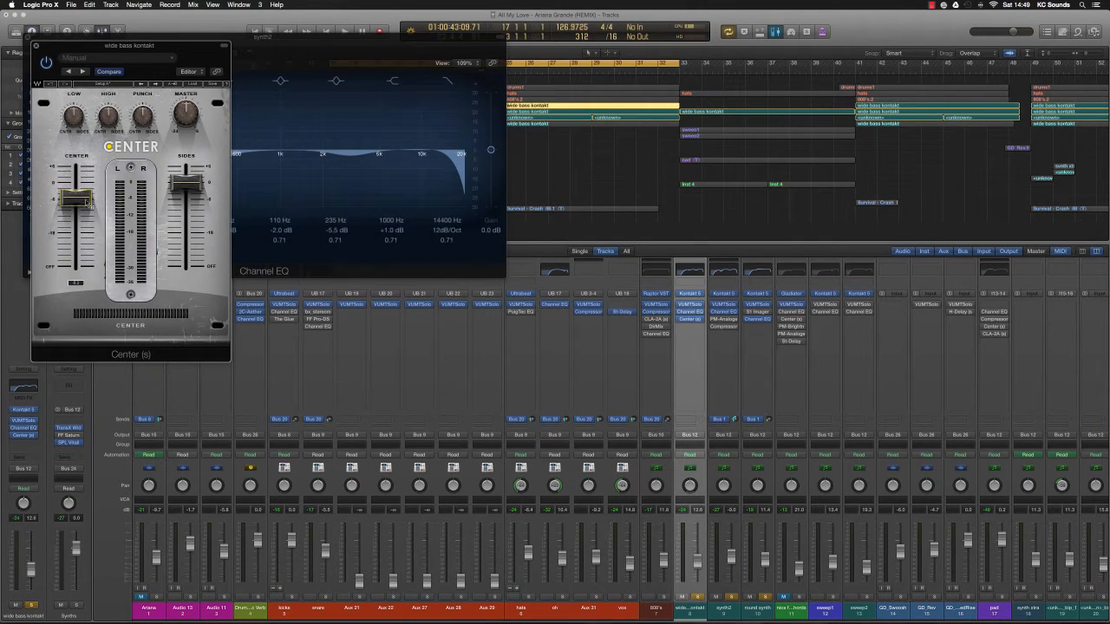
- Insert S1 Imager on wide bass kontakt, raise its Width and play to hear the result
click(700, 330)
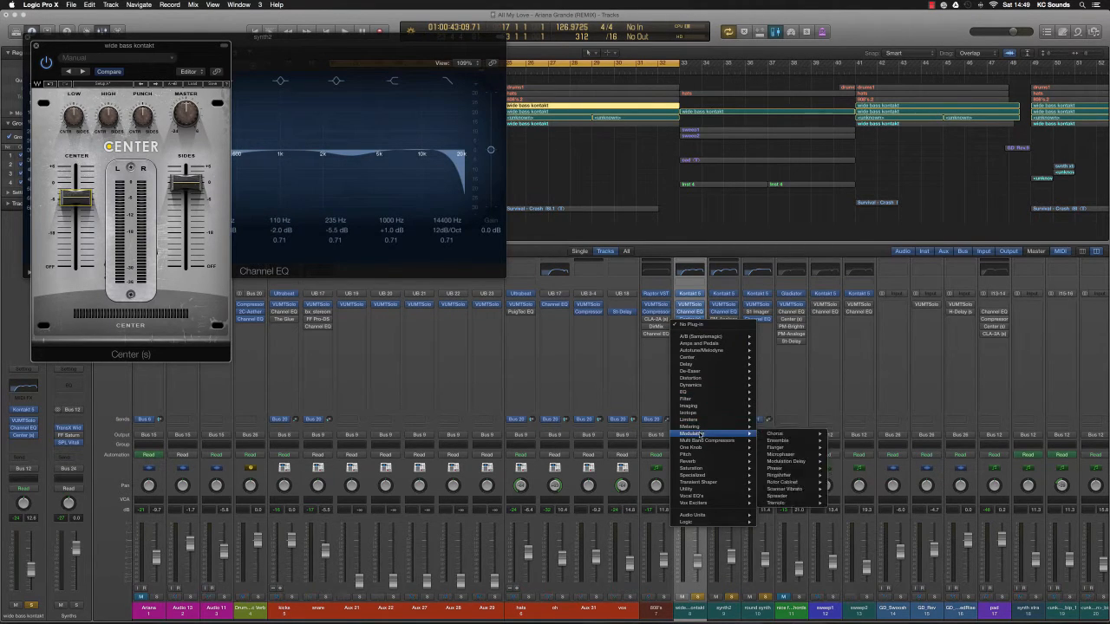
mouse_move(690, 406)
click(867, 457)
drag(117, 48, 438, 149)
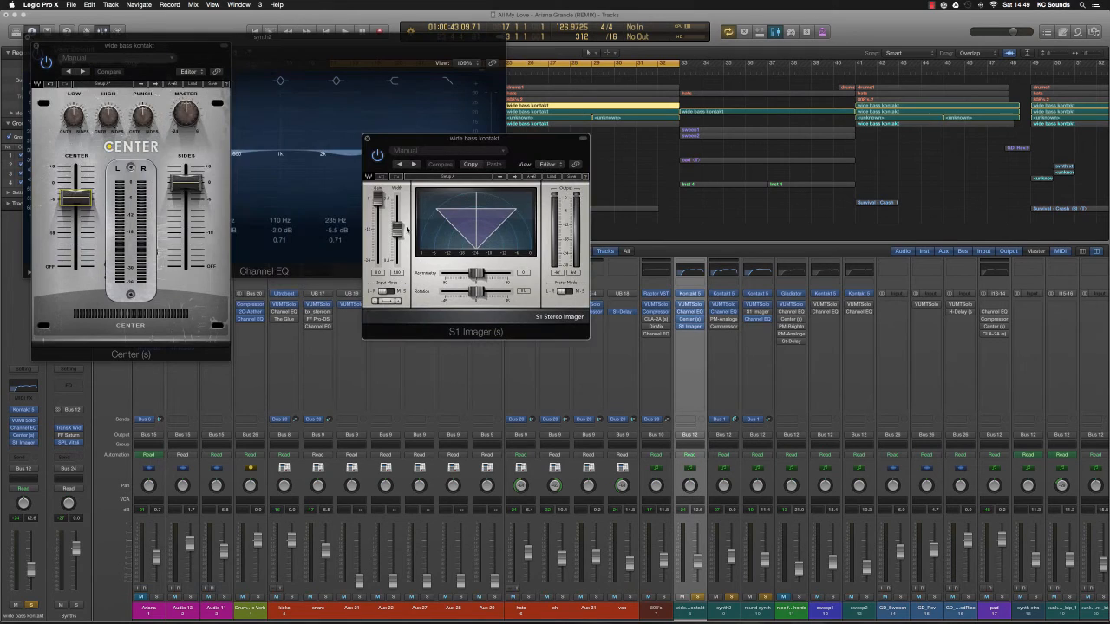
drag(397, 230, 397, 222)
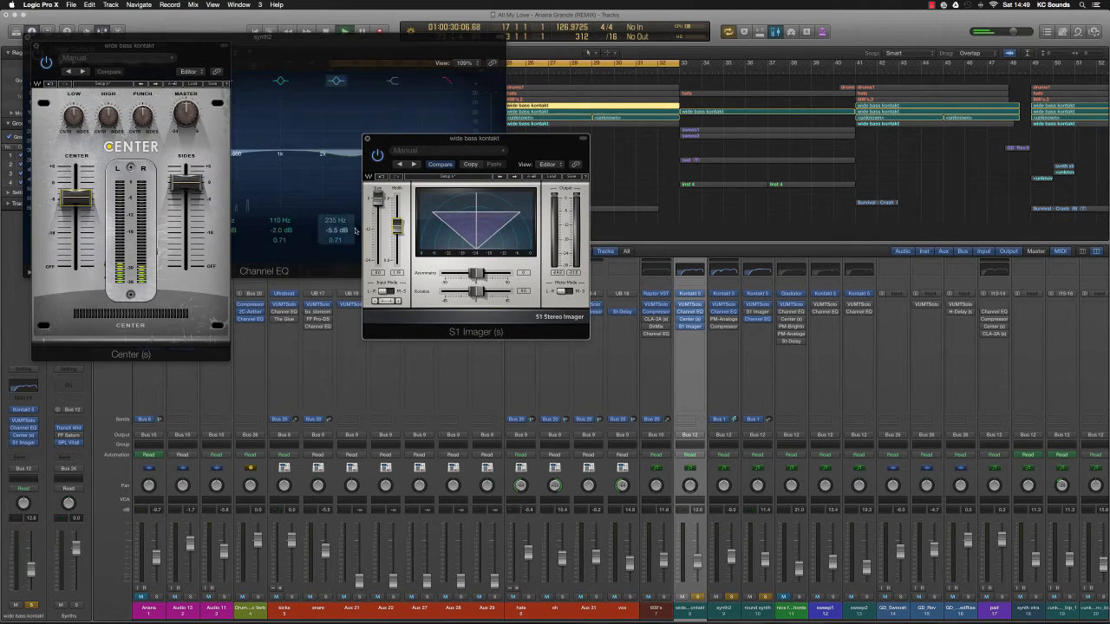
key(space)
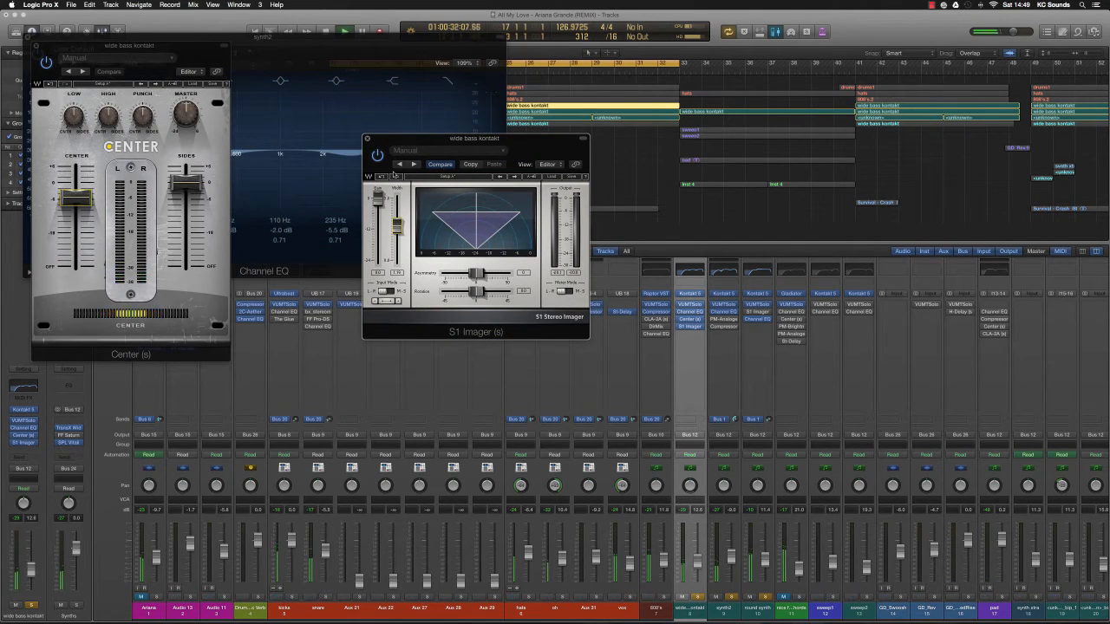
- Bypass Center to compare the sound, then close the Center and S1 Imager windows
drag(485, 137, 565, 248)
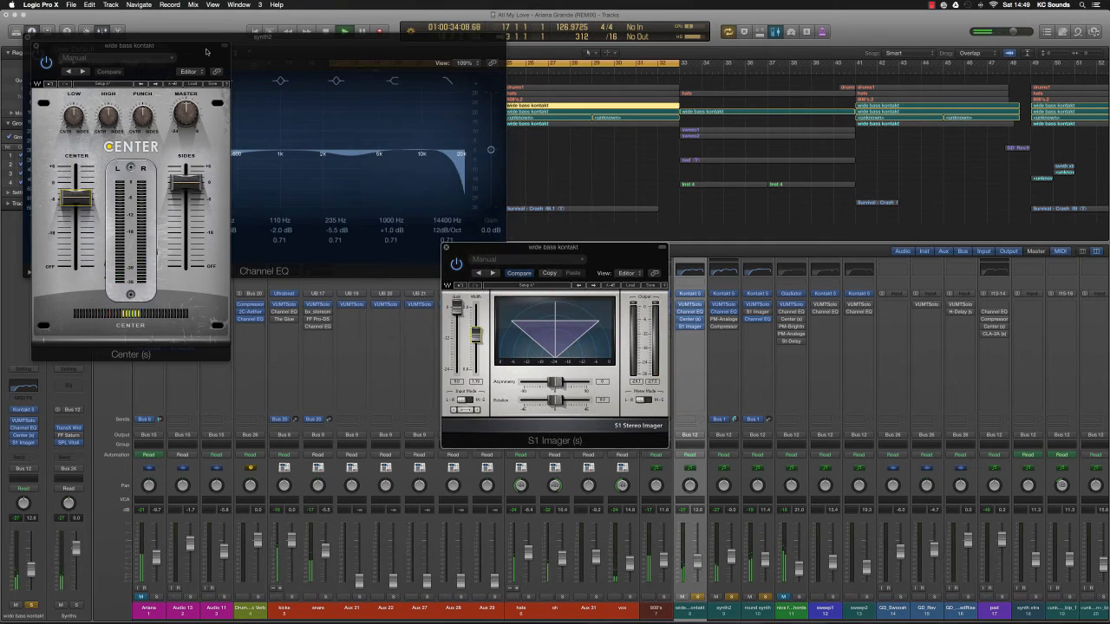
drag(207, 51, 414, 239)
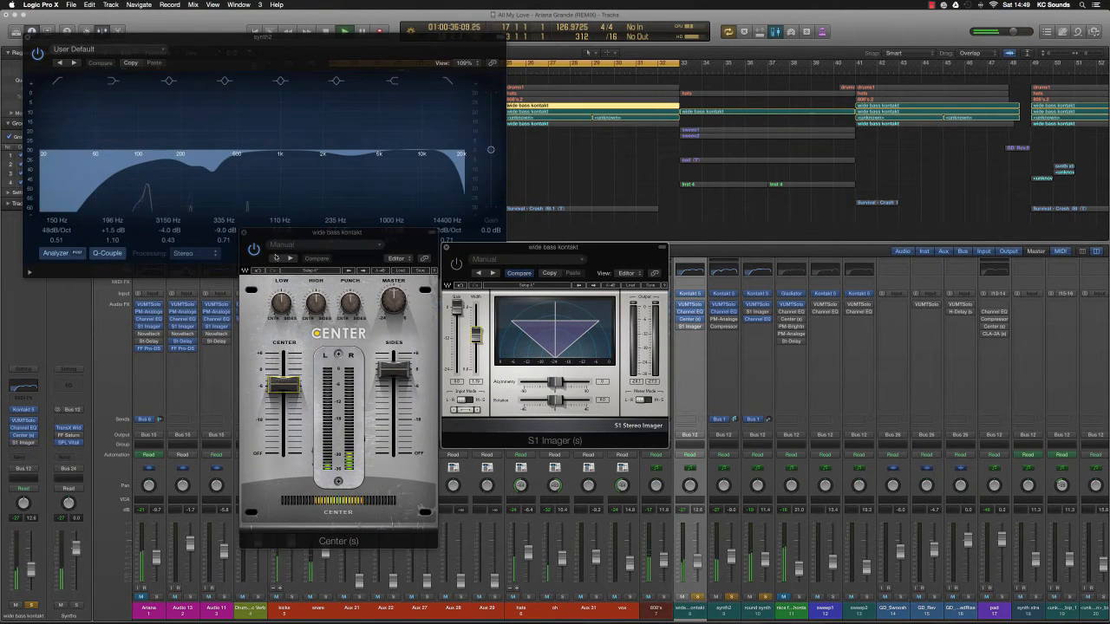
click(254, 250)
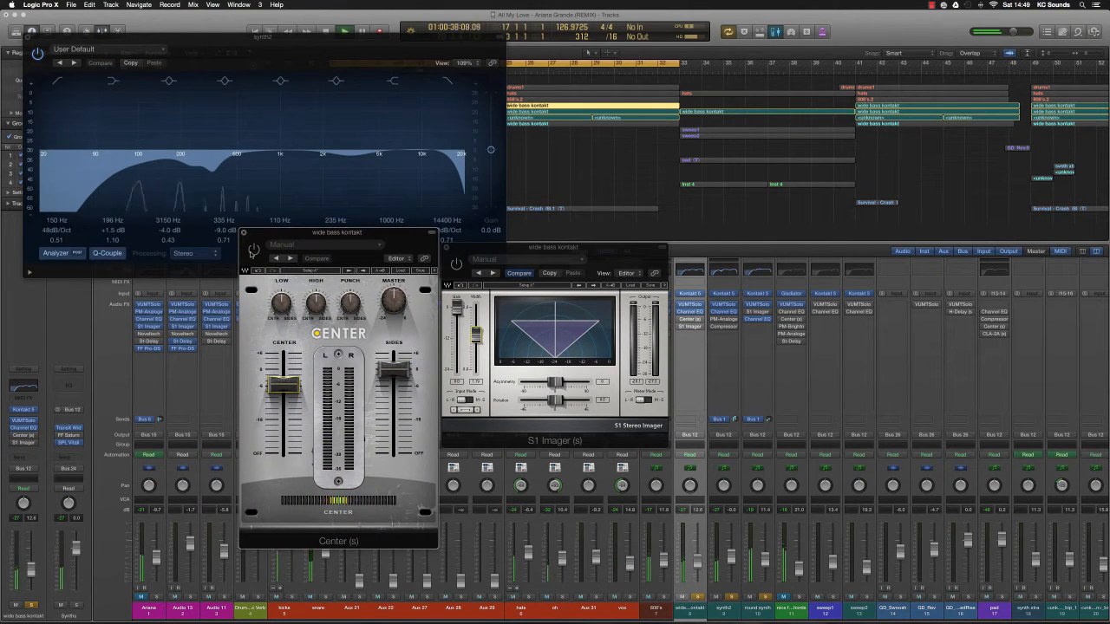
click(244, 234)
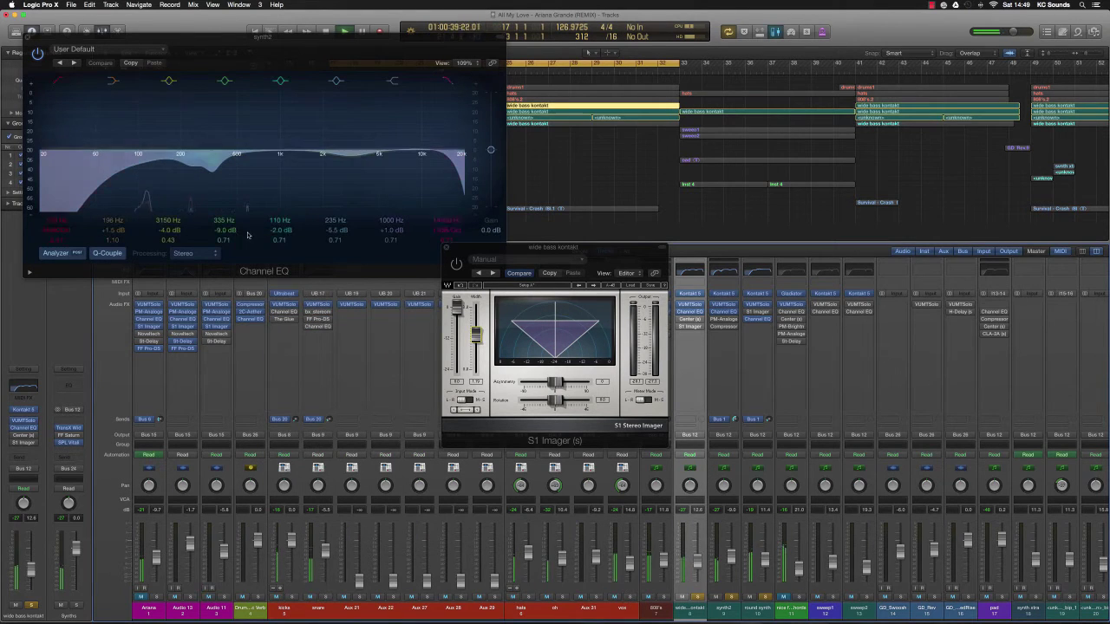
click(448, 248)
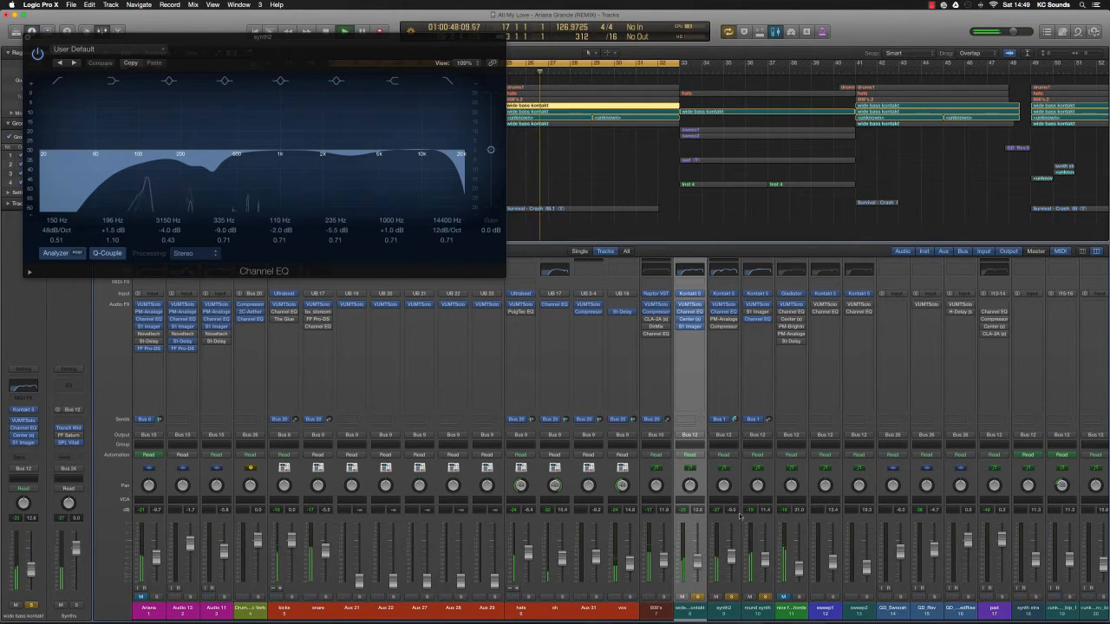
- Solo kicks, hats and another strip, check the kicks EQ, then close the kicks and synth2 EQs
click(528, 598)
click(562, 597)
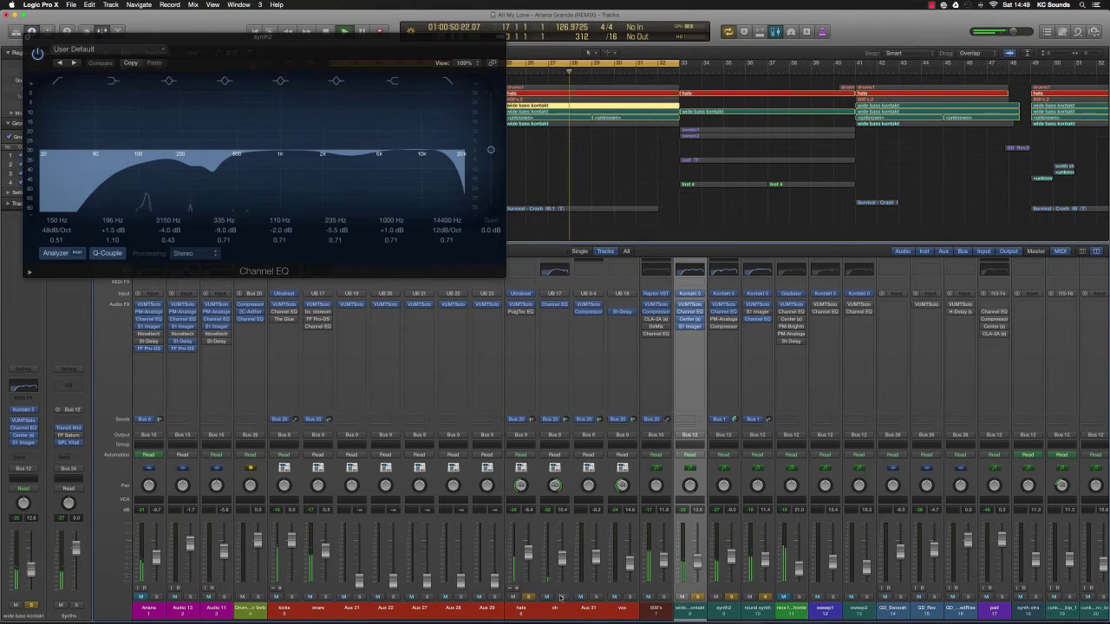
click(327, 598)
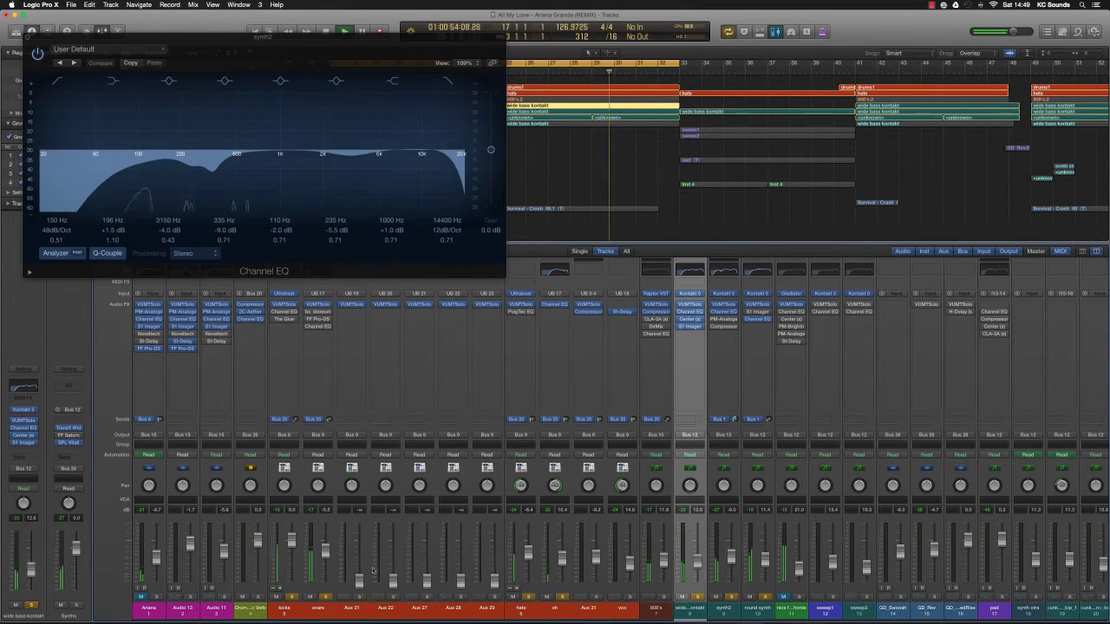
click(285, 315)
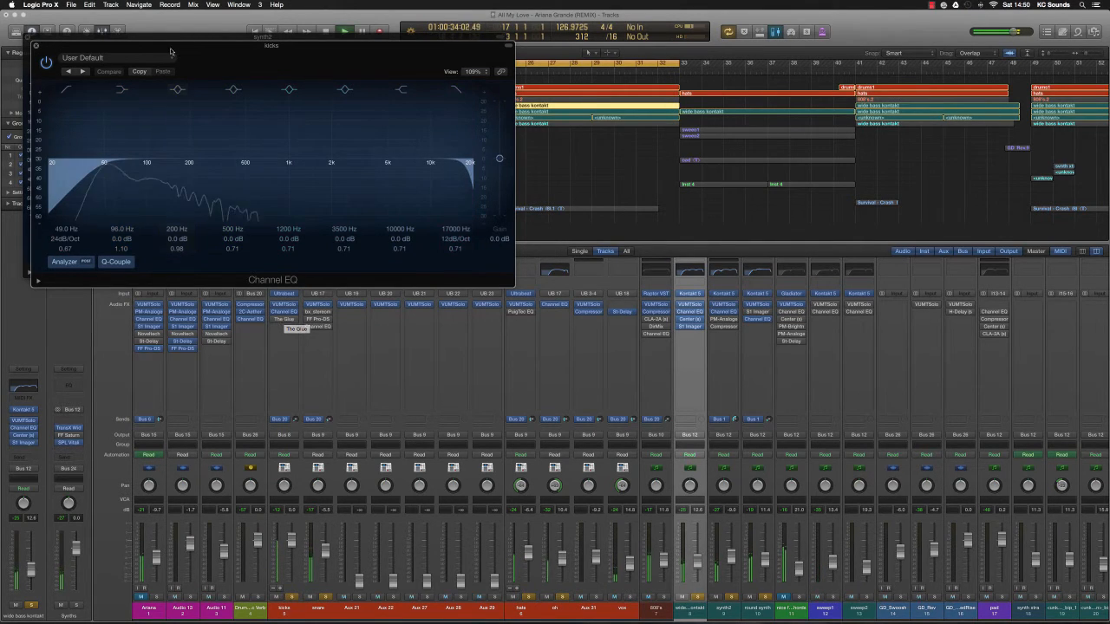
click(35, 45)
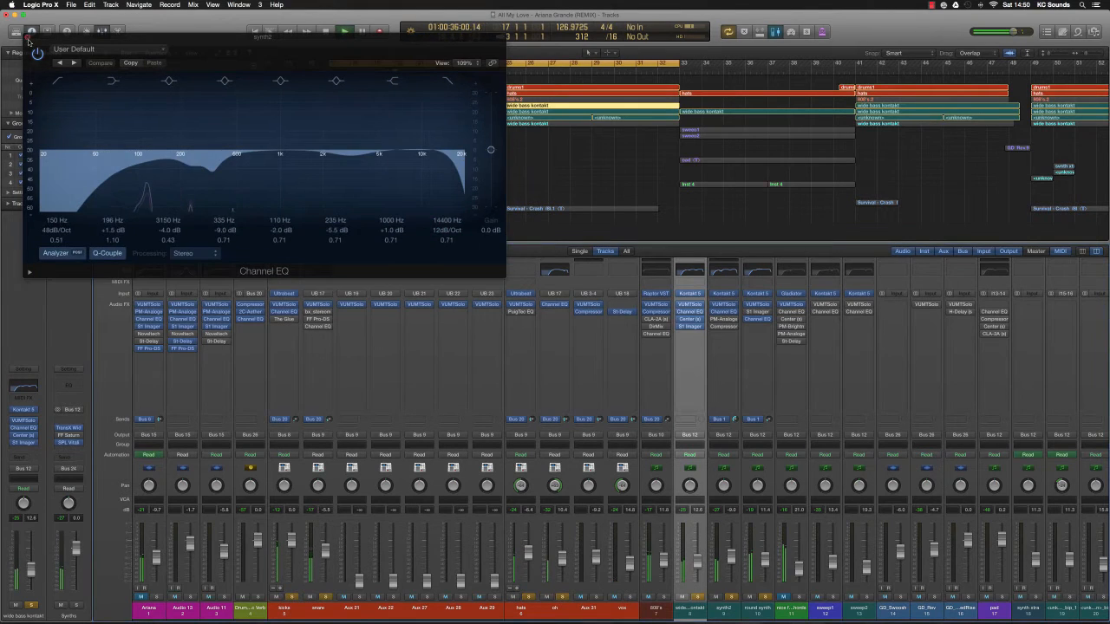
click(31, 40)
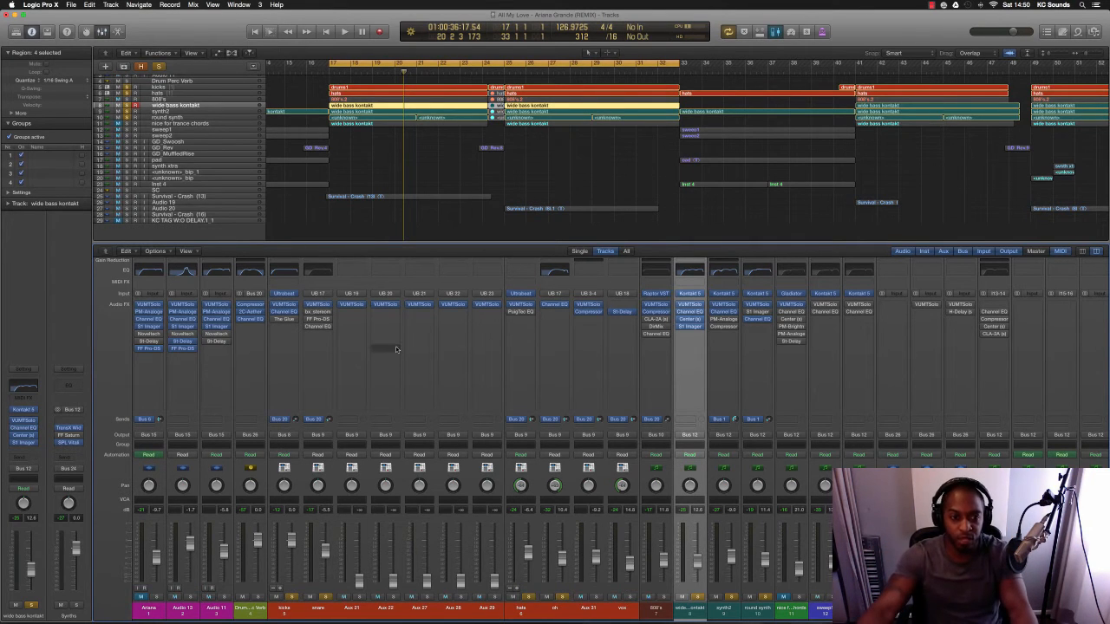
- Review the kicks Channel EQ settings and close the window
double_click(282, 314)
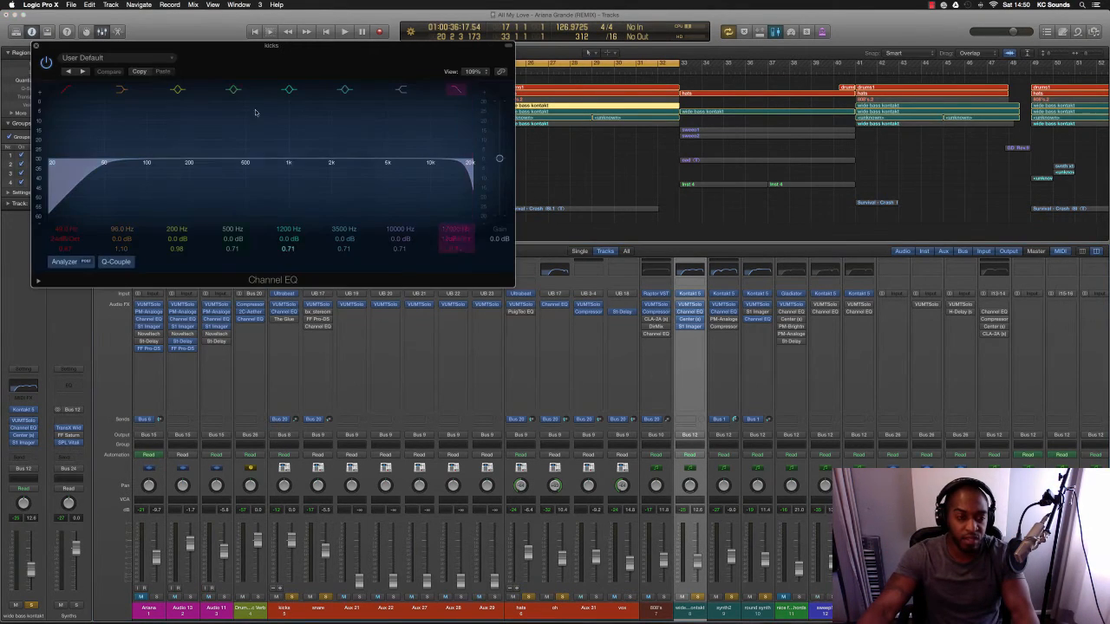
drag(221, 57, 395, 65)
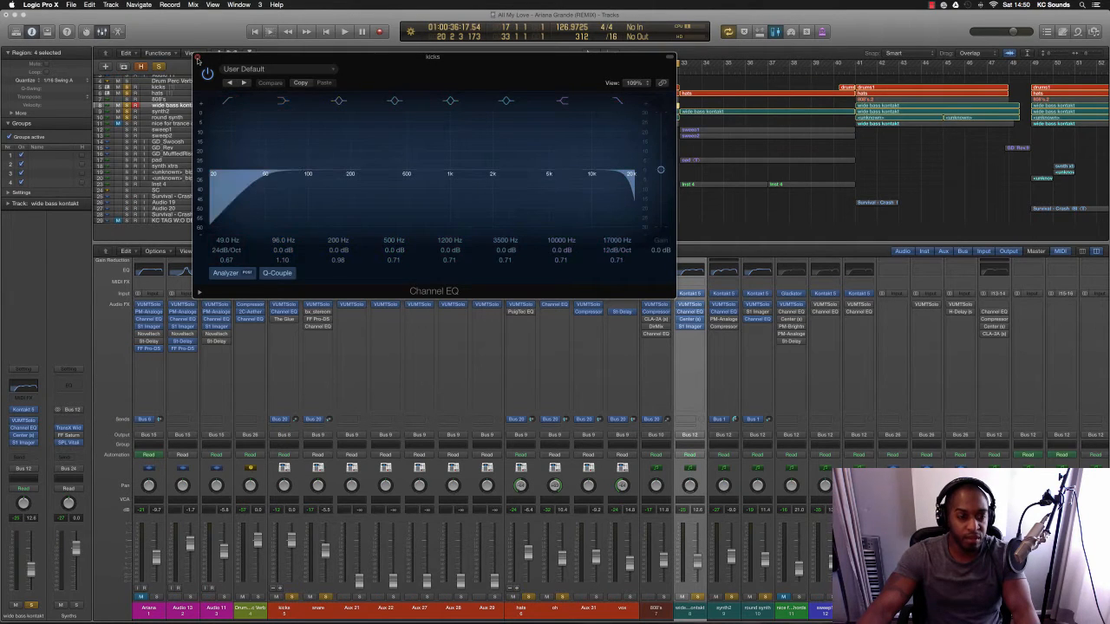
click(198, 58)
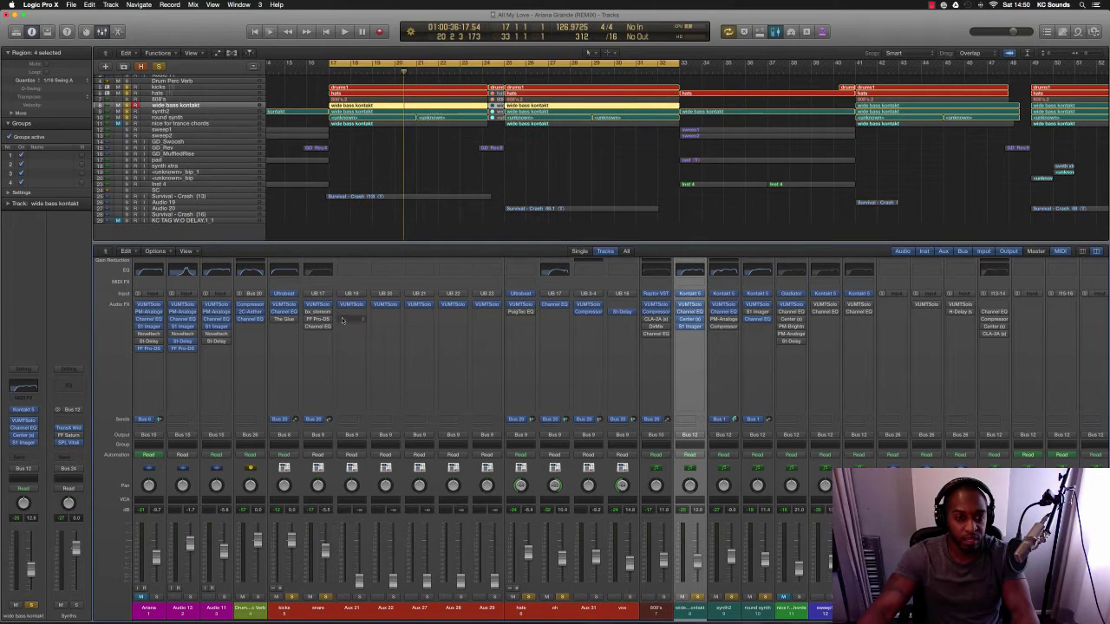
- Audition the kick's Glue compressor during playback, then close its window
double_click(286, 320)
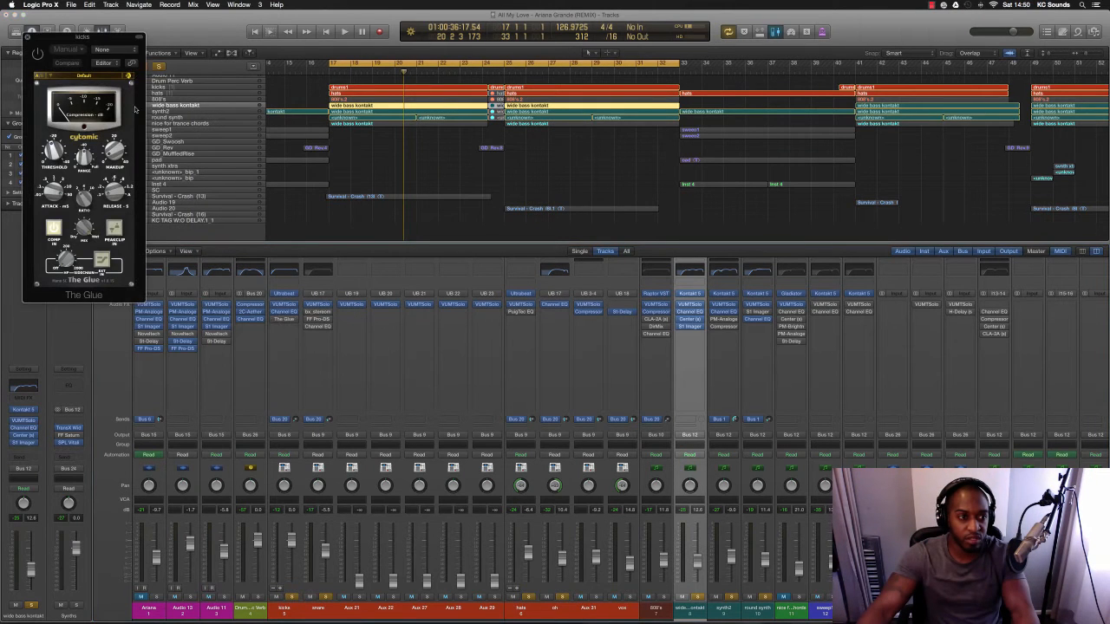
drag(63, 45, 580, 179)
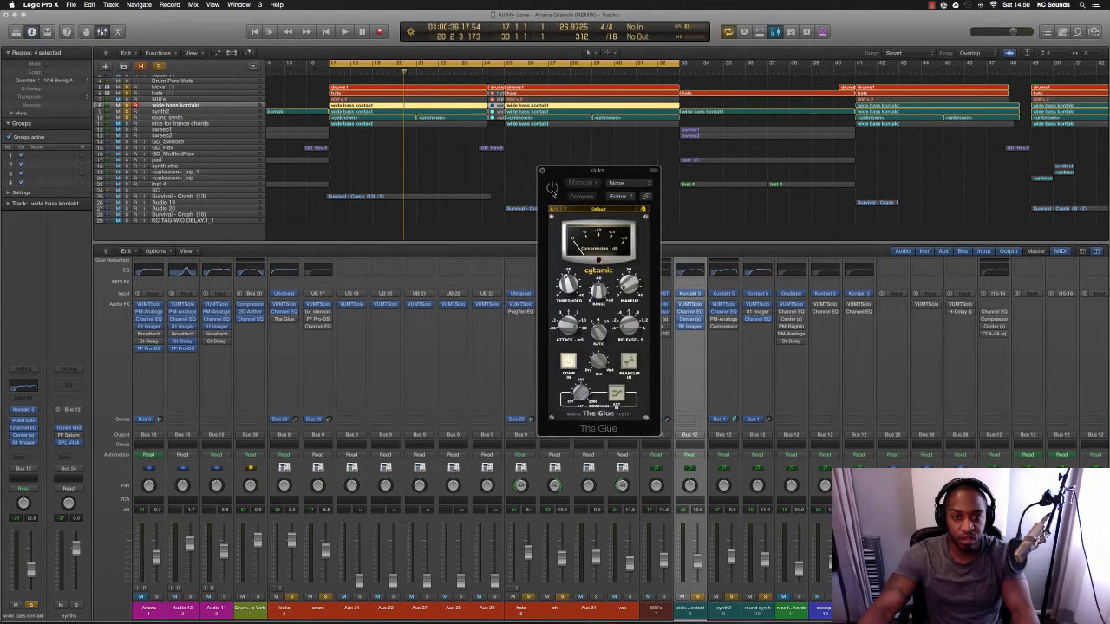
click(544, 174)
key(space)
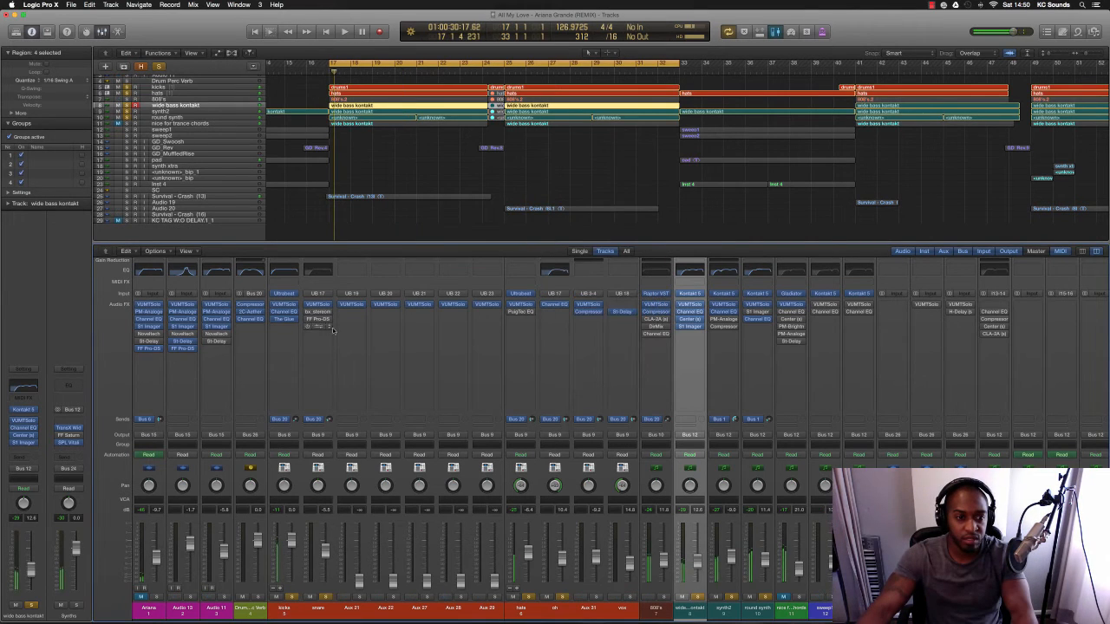
double_click(286, 319)
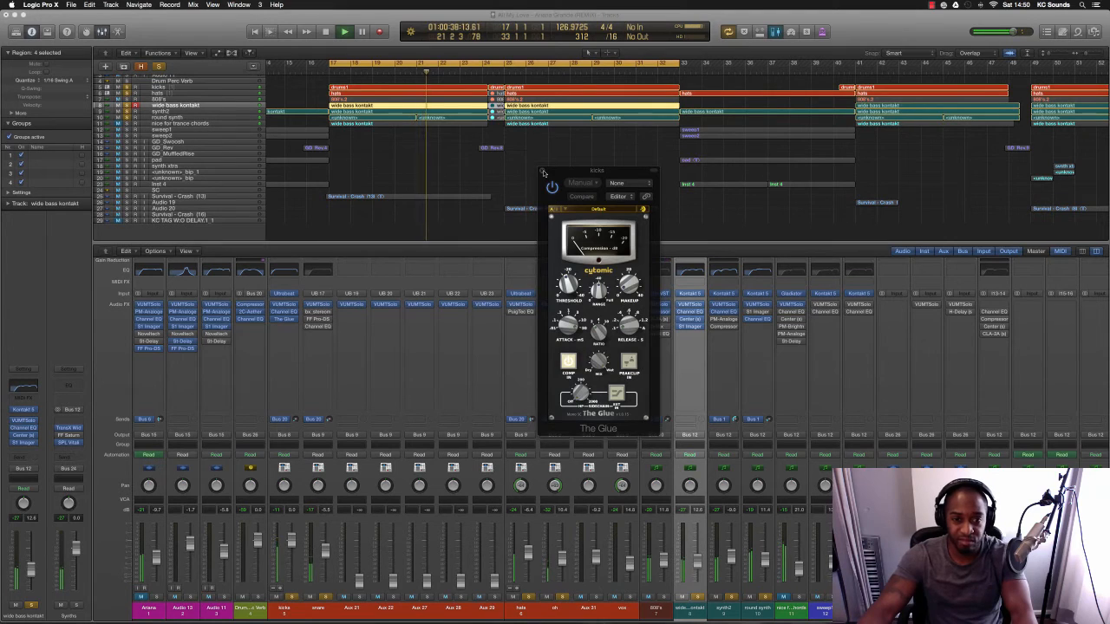
click(542, 172)
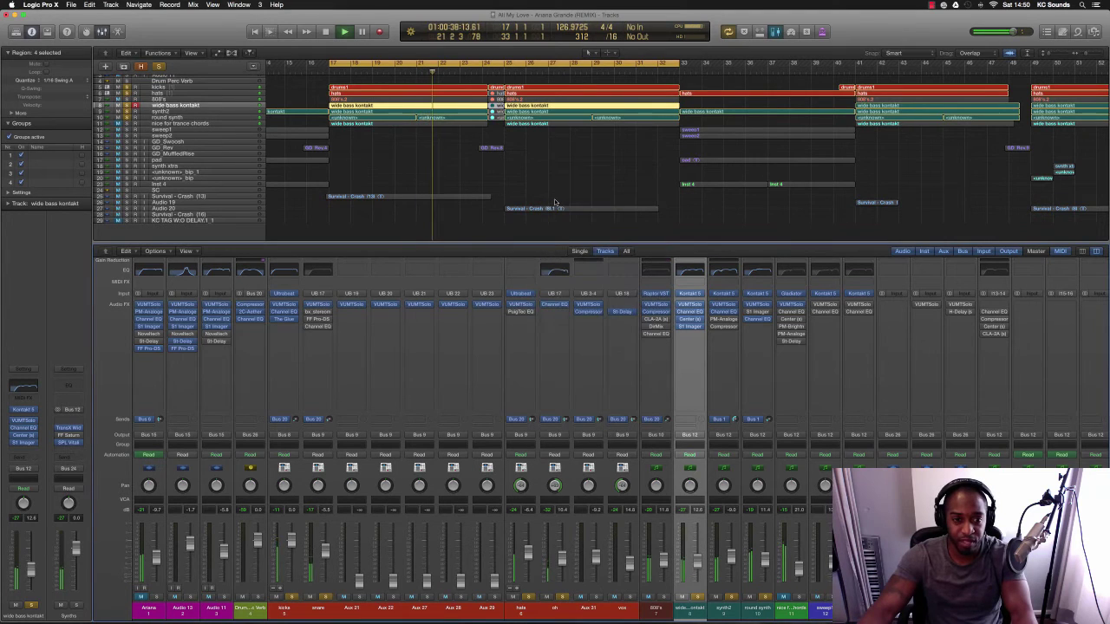
- Widen the soloed snare's stereo image in bx_stereomaker by raising Stereo-Exp while auditioning
key(space)
double_click(316, 319)
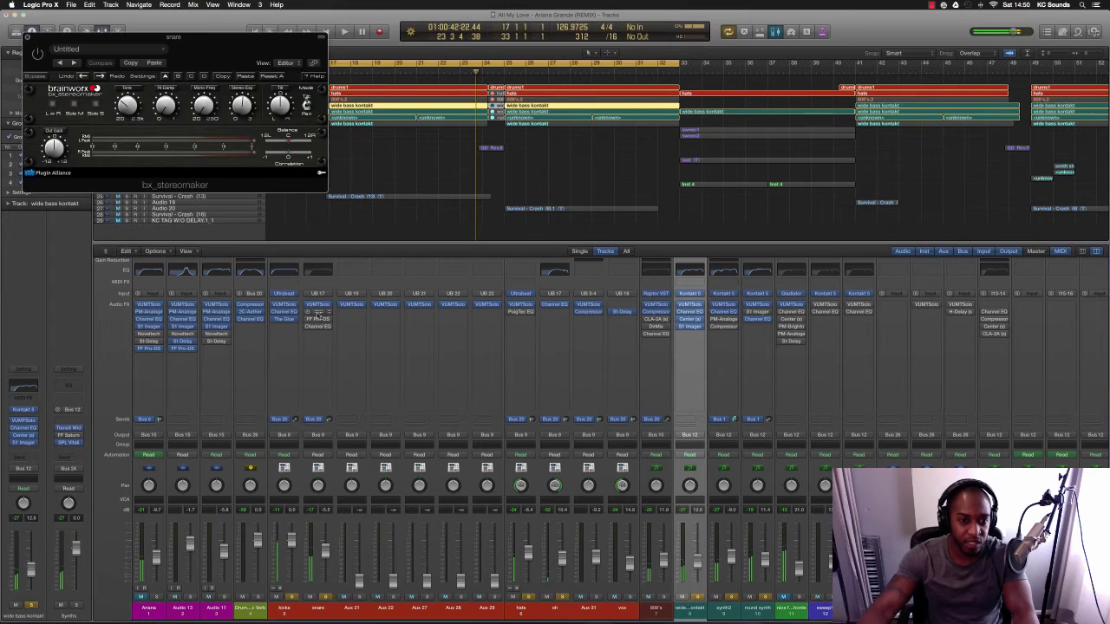
click(338, 600)
key(space)
drag(233, 50, 586, 158)
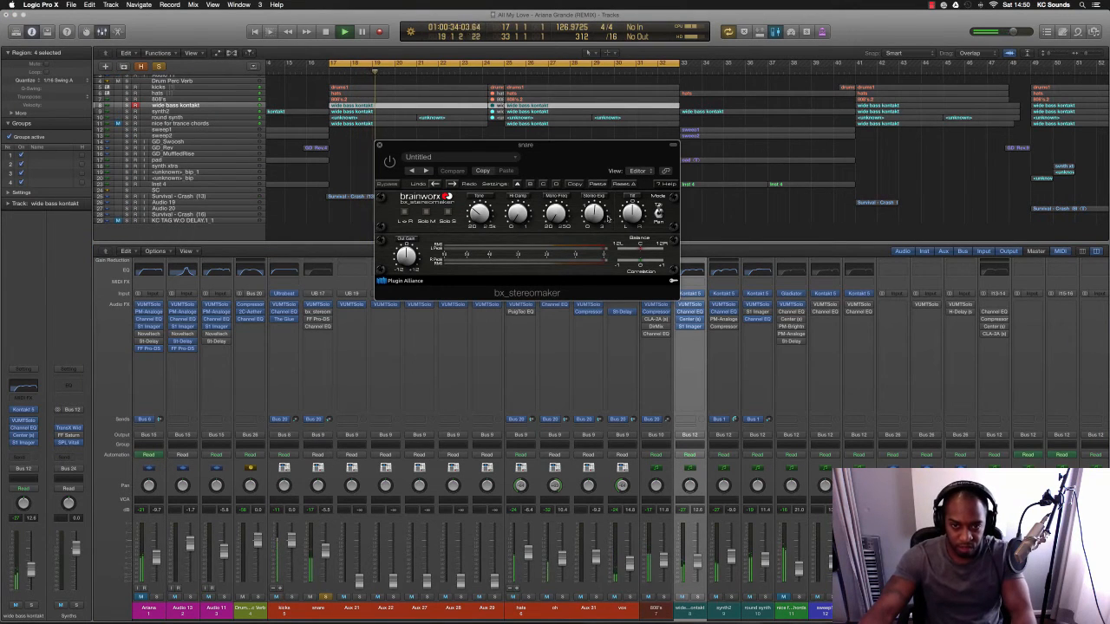
drag(595, 211, 599, 226)
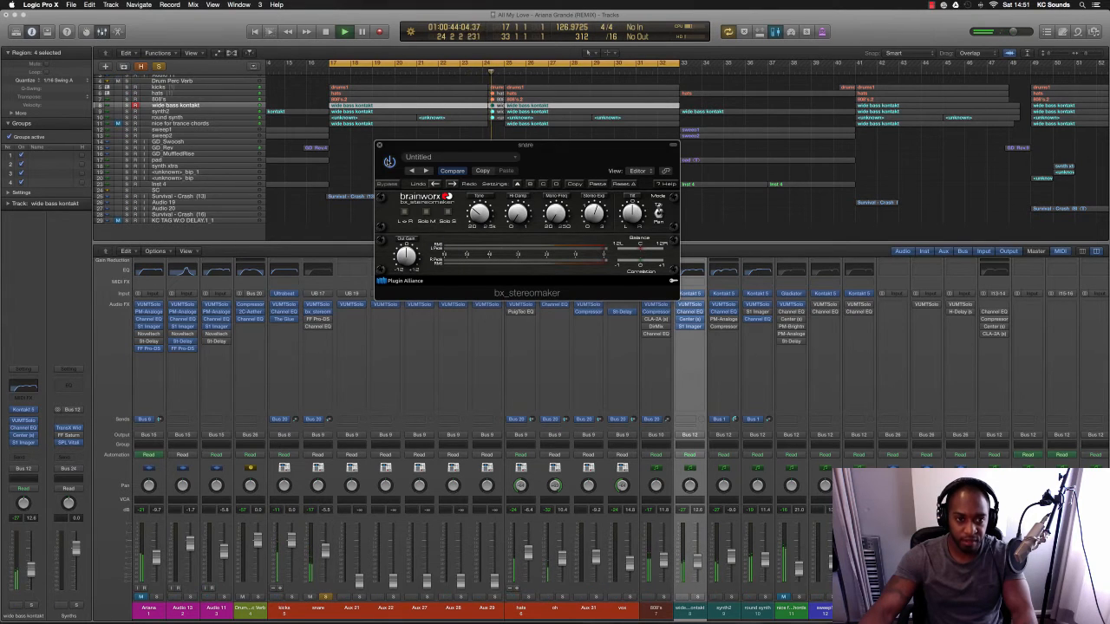
key(space)
key(space)
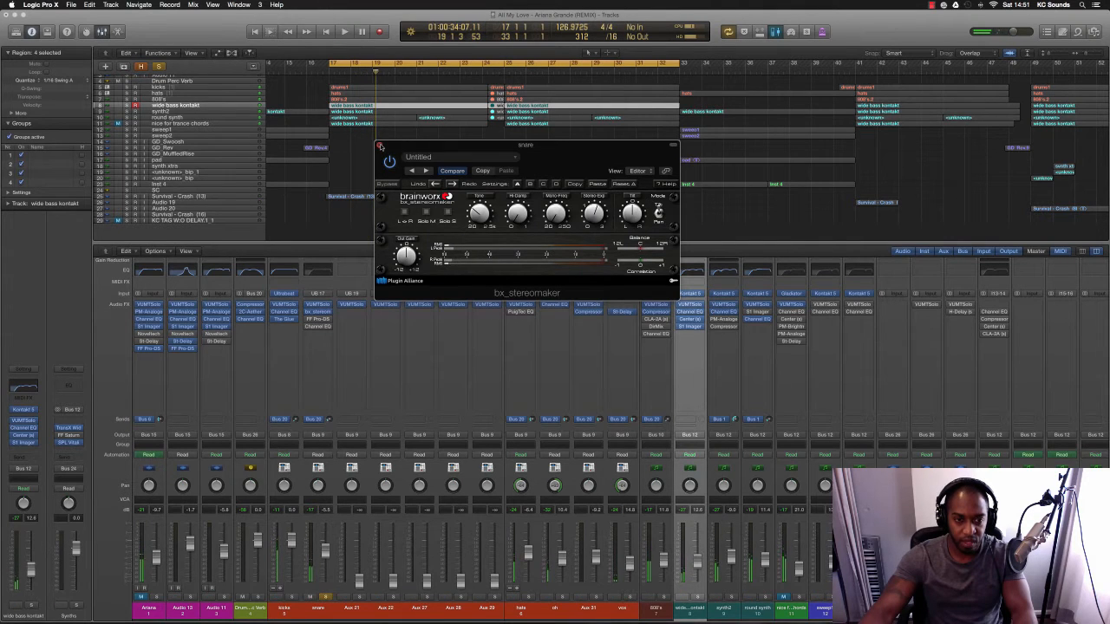
click(380, 145)
- Audition drums1, 808s and both wide bass channels soloed together from bar 17
click(293, 598)
click(668, 598)
key(space)
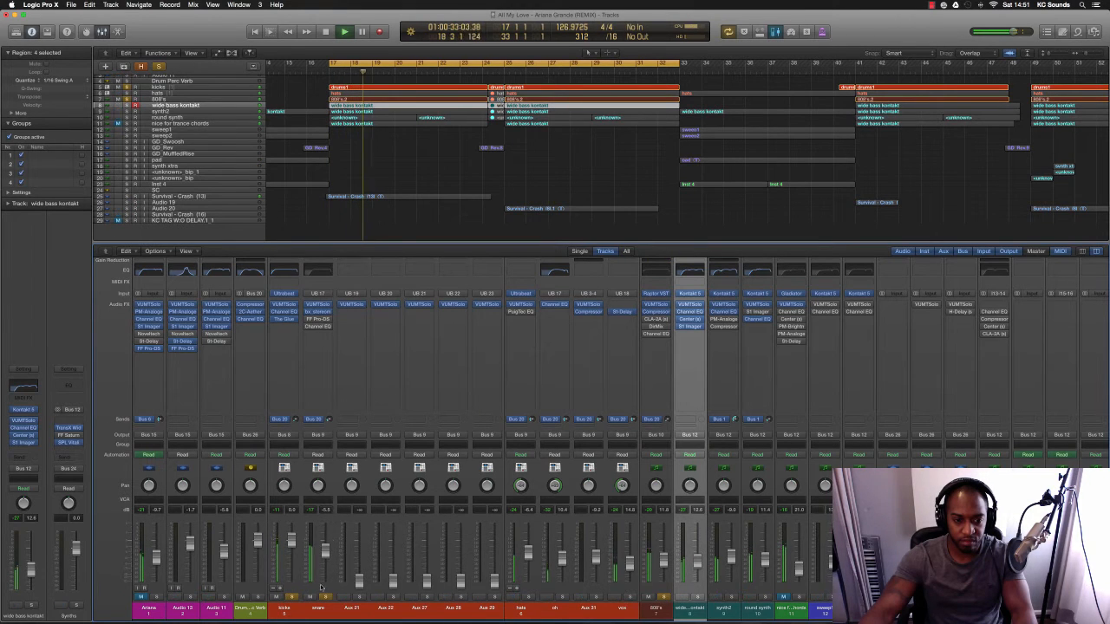
click(698, 597)
click(733, 597)
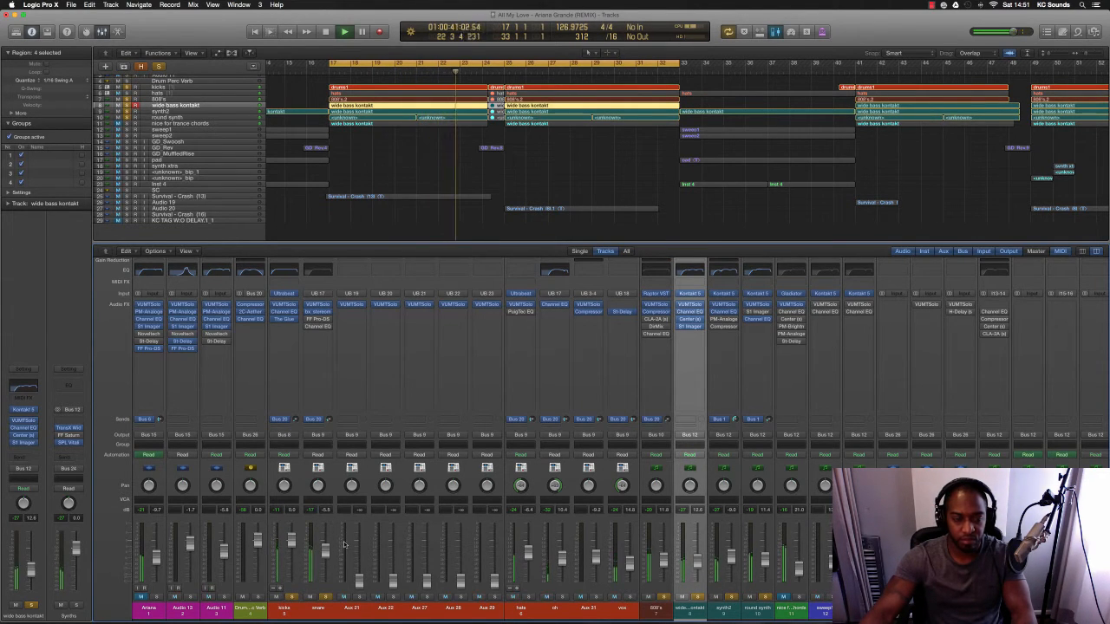
scroll(409, 169, up, 2)
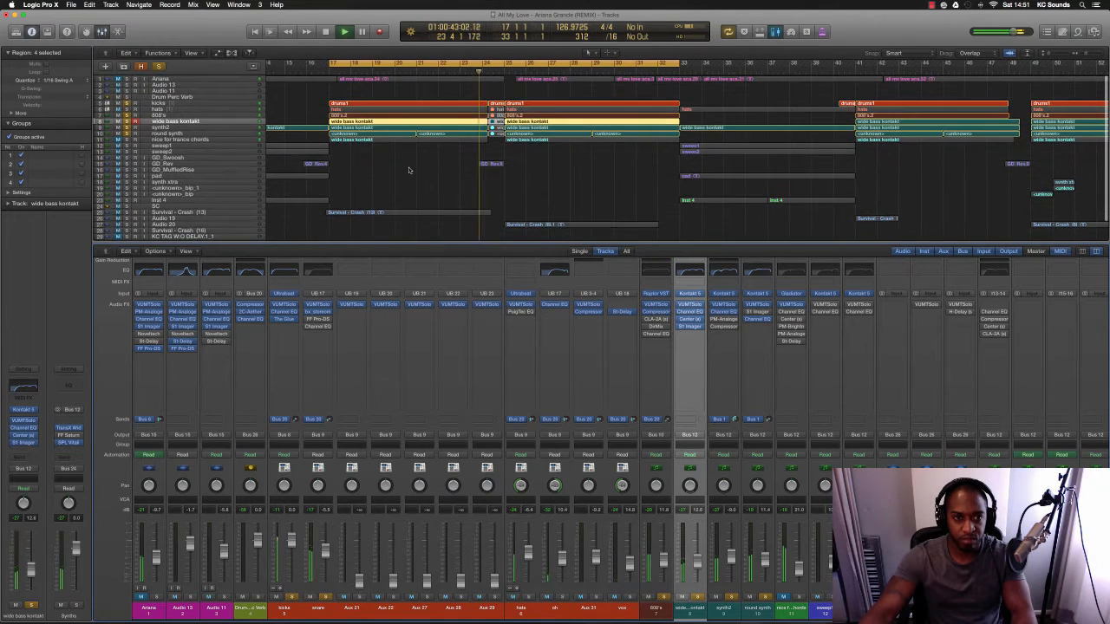
scroll(410, 169, down, 4)
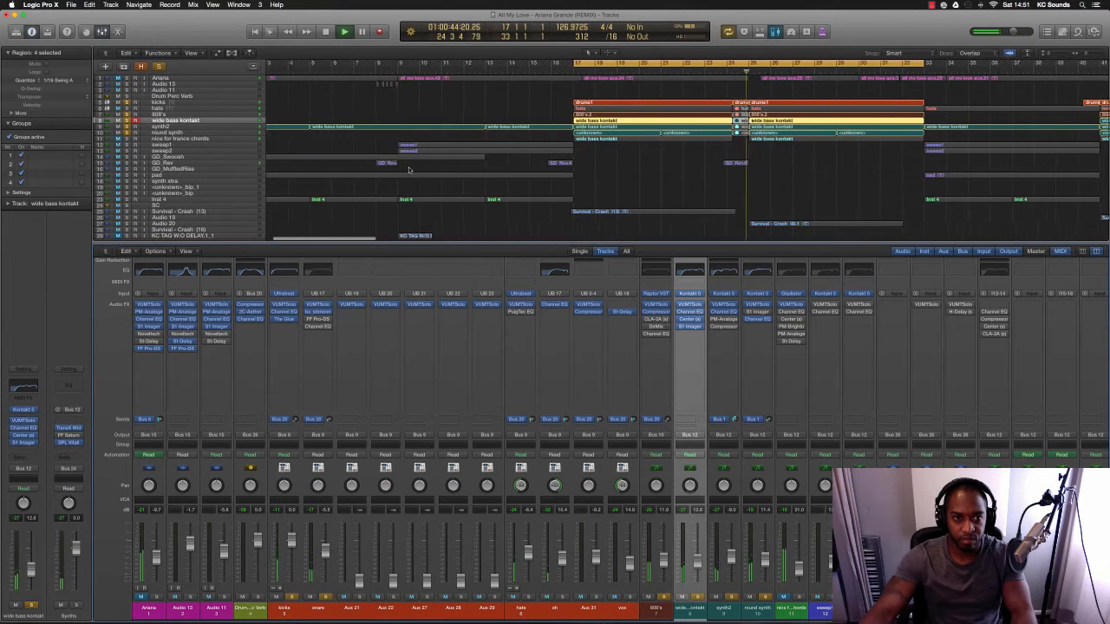
scroll(409, 170, down, 3)
scroll(530, 421, right, 5)
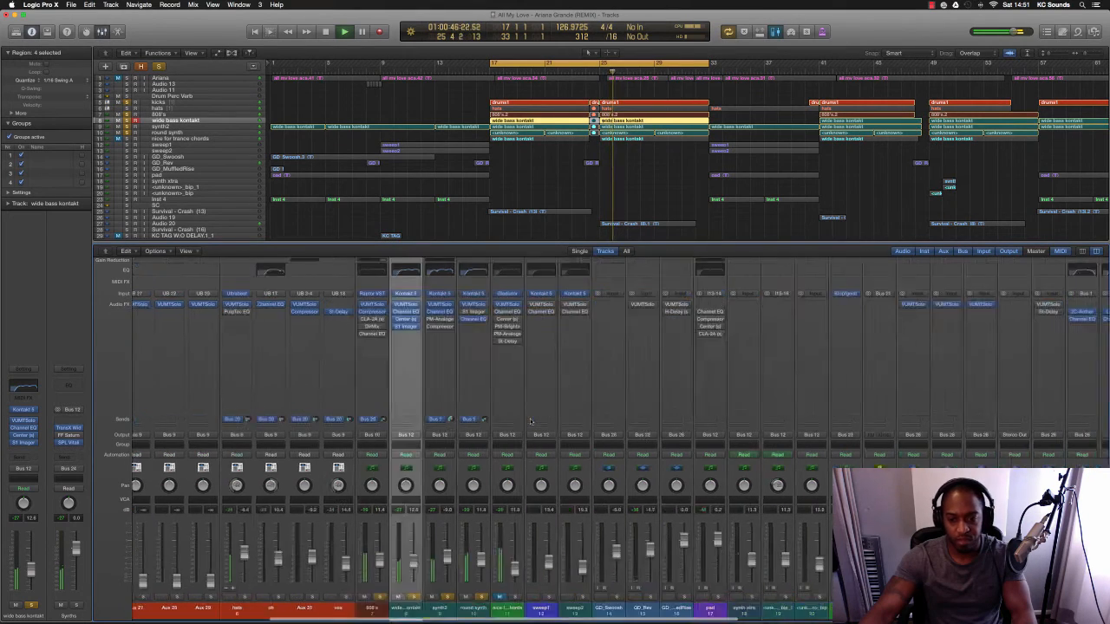
scroll(531, 422, right, 5)
key(space)
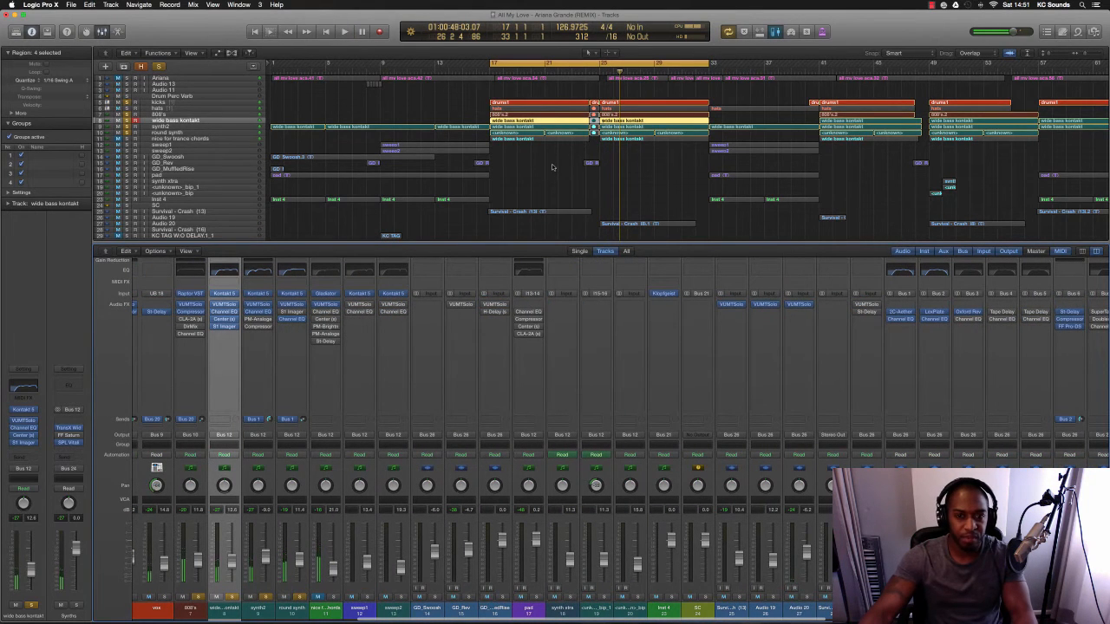
- Clear all solos and select the Survival - Crash track, zooming in on the timeline
click(301, 597)
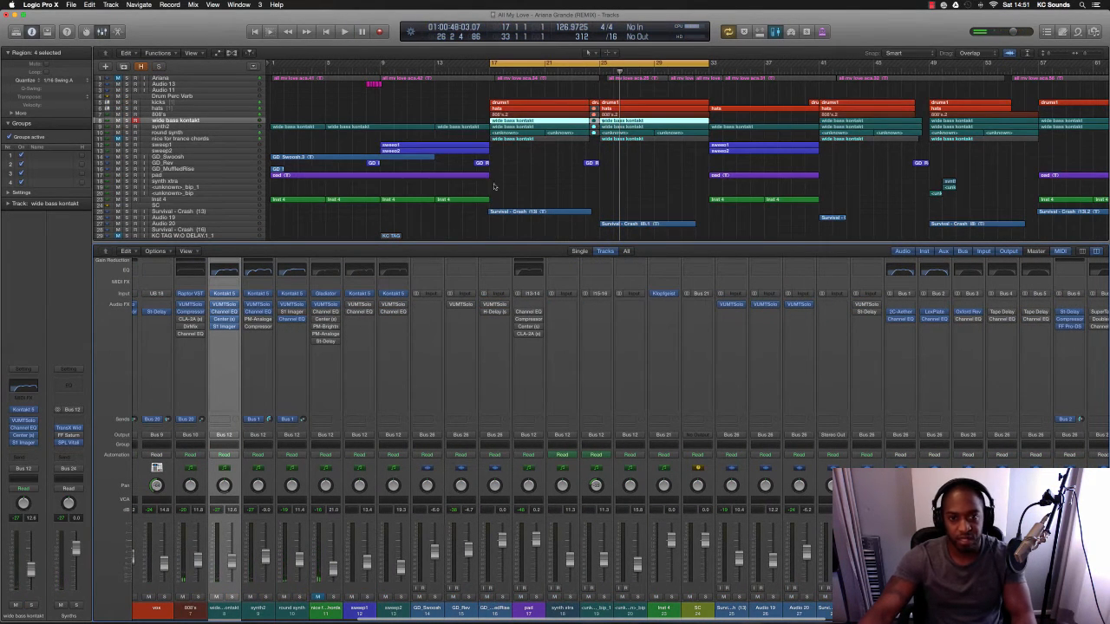
scroll(347, 170, down, 2)
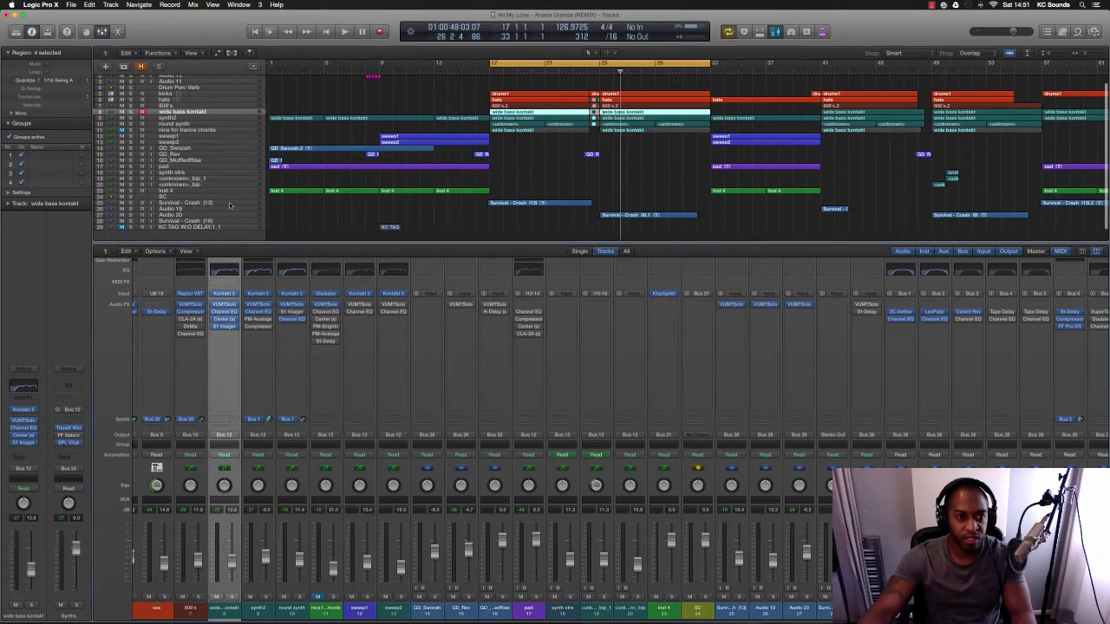
click(229, 205)
scroll(537, 167, down, 3)
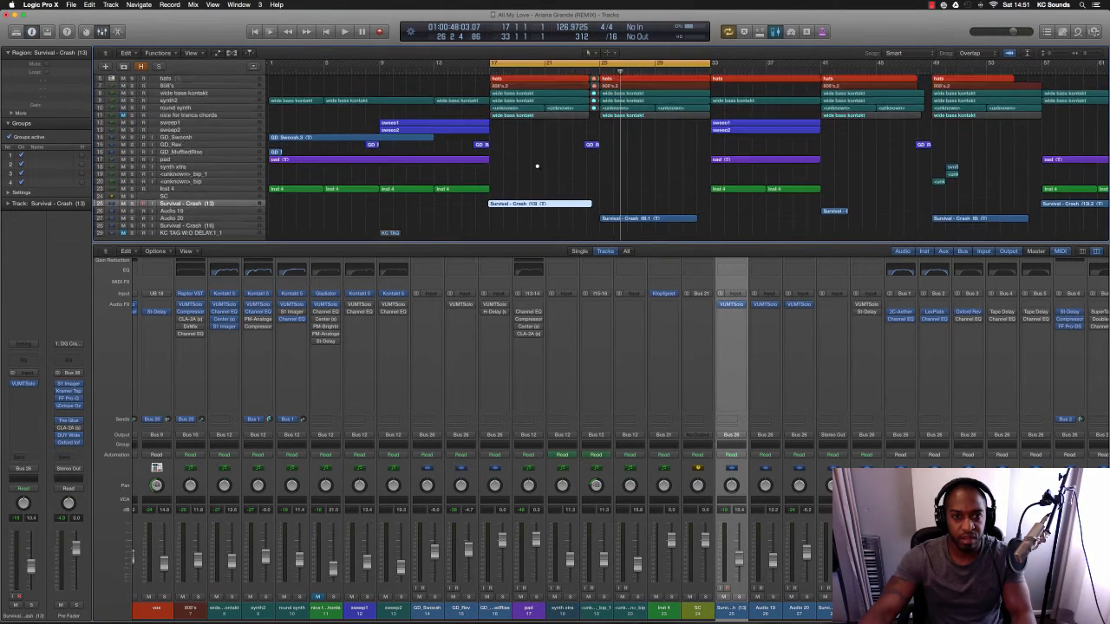
key(super+Right)
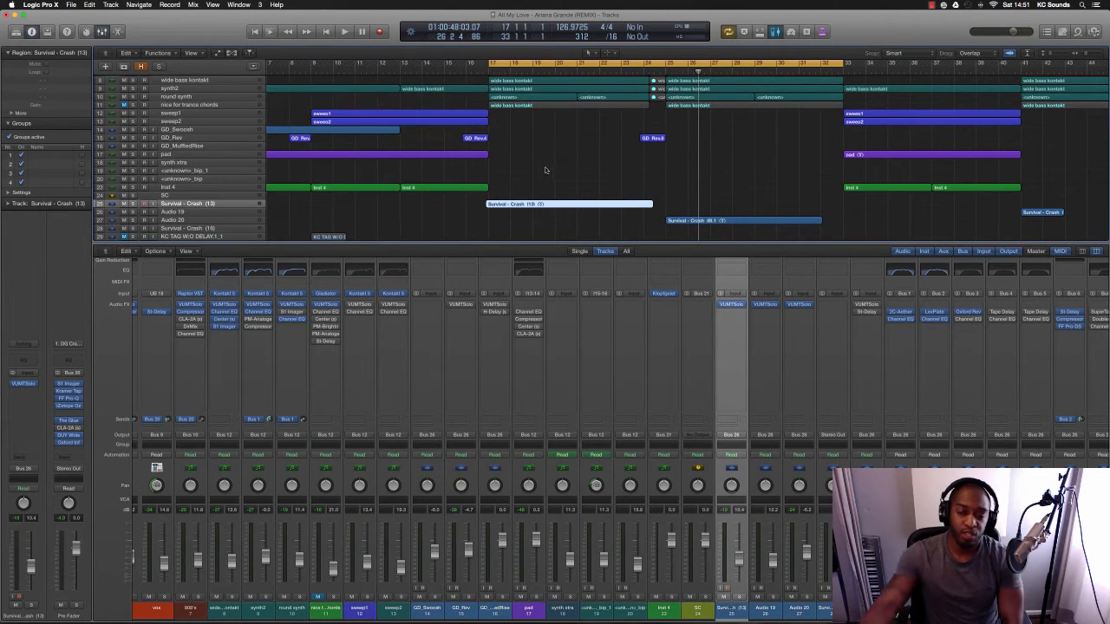
scroll(575, 147, up, 3)
scroll(564, 130, up, 3)
scroll(556, 106, up, 2)
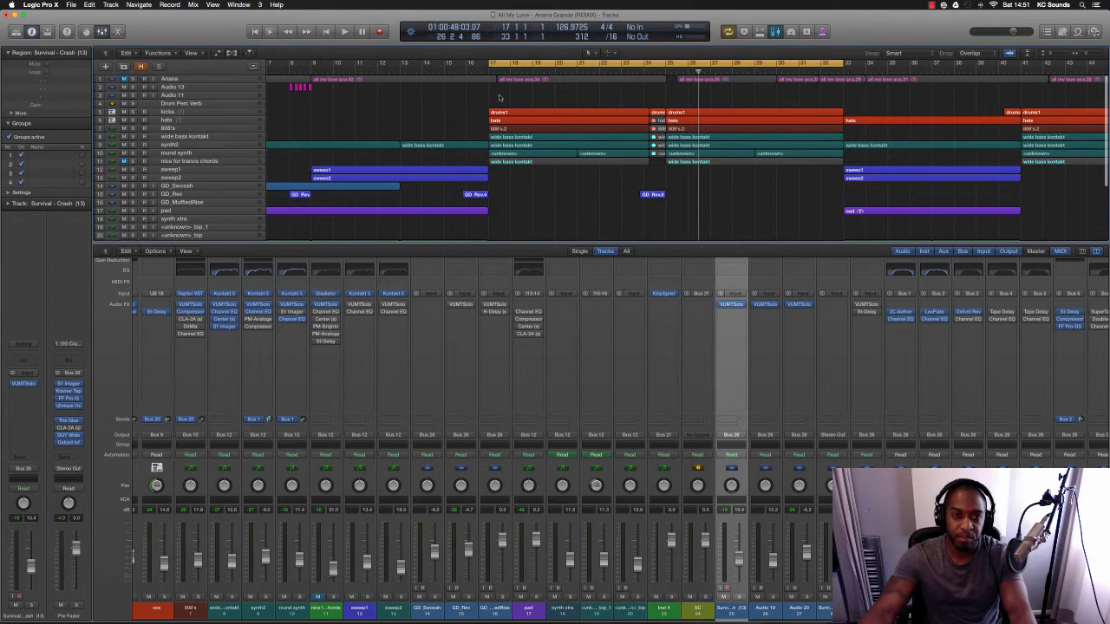
scroll(493, 103, down, 3)
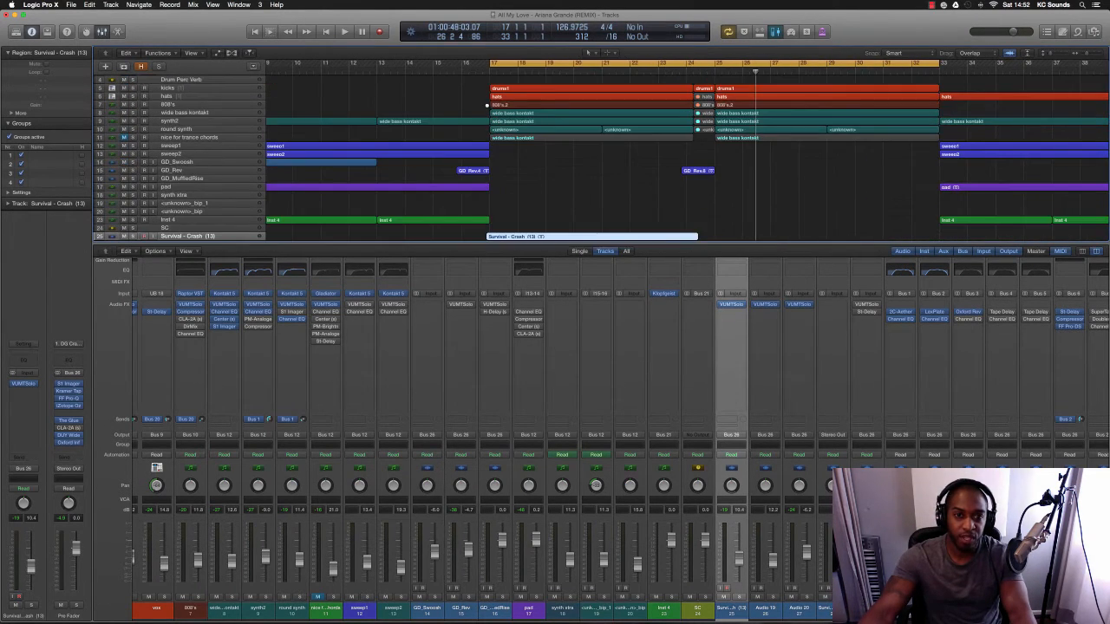
scroll(494, 105, up, 5)
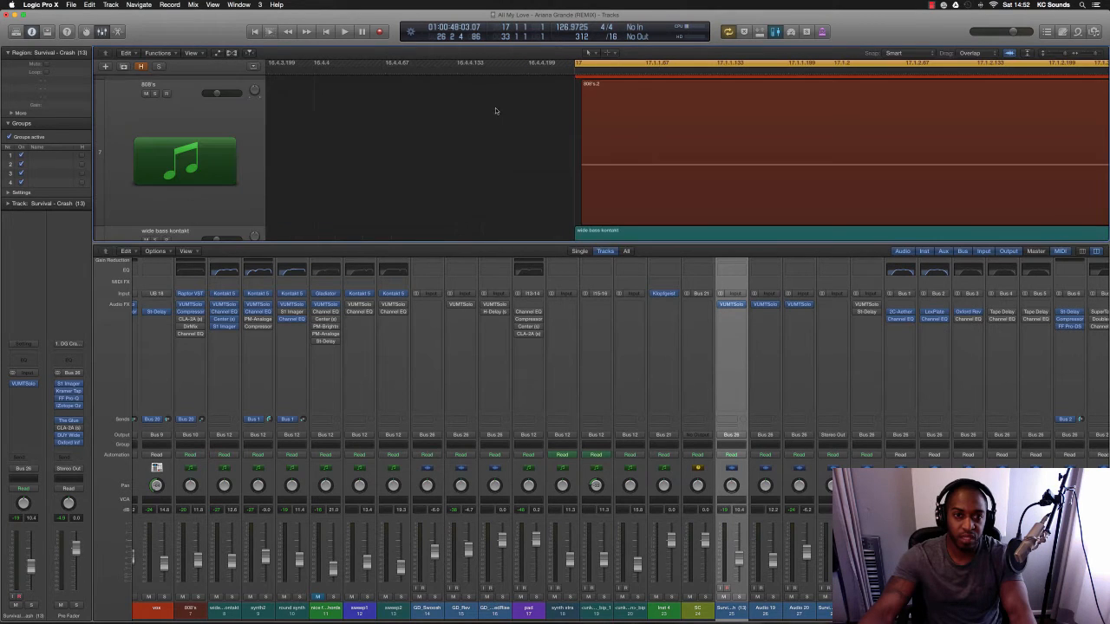
scroll(531, 117, down, 5)
scroll(531, 117, down, 5)
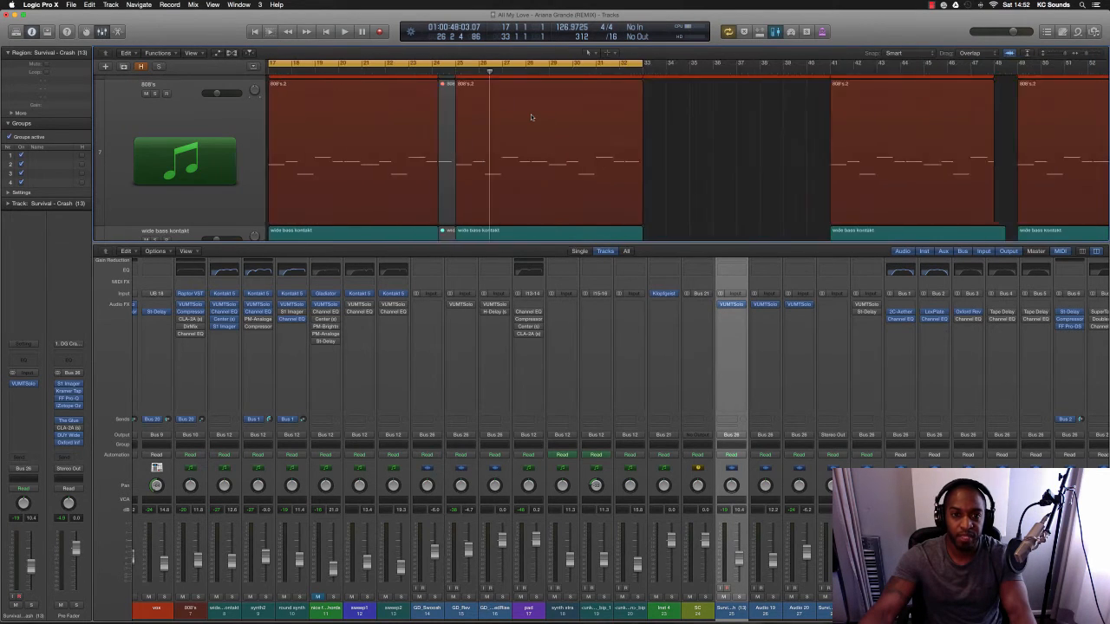
scroll(531, 117, left, 5)
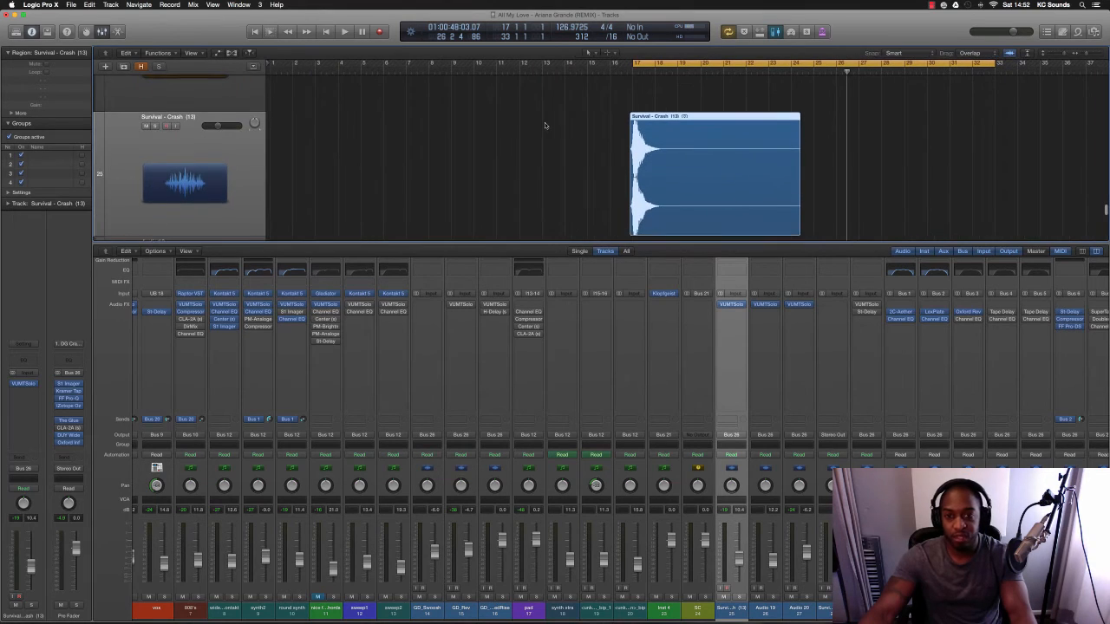
scroll(545, 123, down, 5)
scroll(544, 122, down, 4)
scroll(545, 122, down, 3)
scroll(544, 122, down, 3)
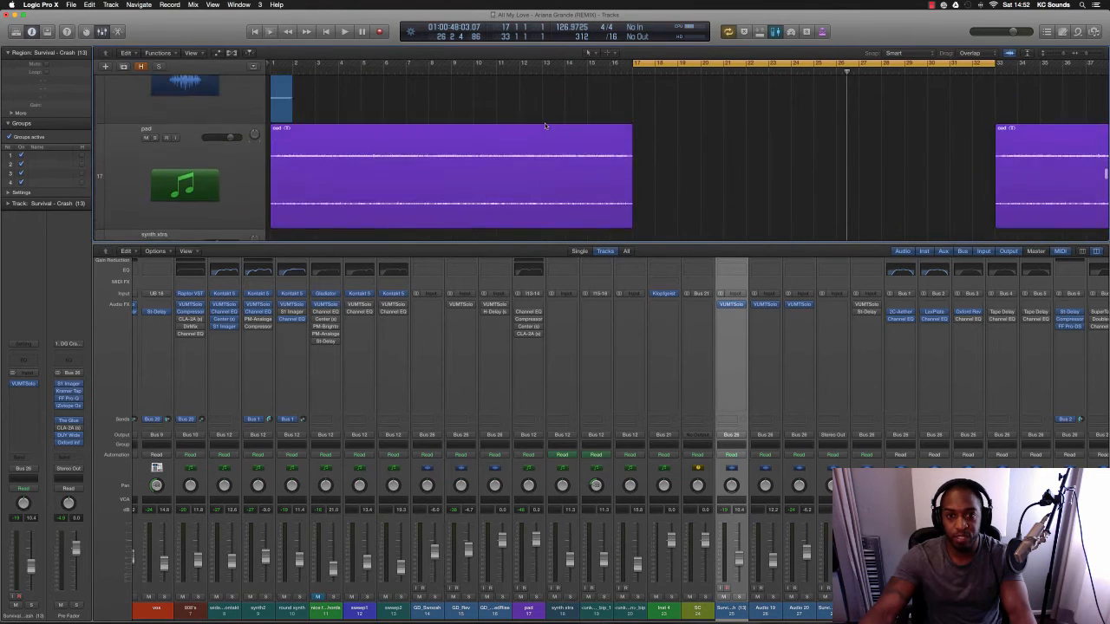
scroll(544, 124, down, 3)
scroll(545, 125, down, 3)
scroll(545, 126, down, 3)
scroll(546, 126, down, 3)
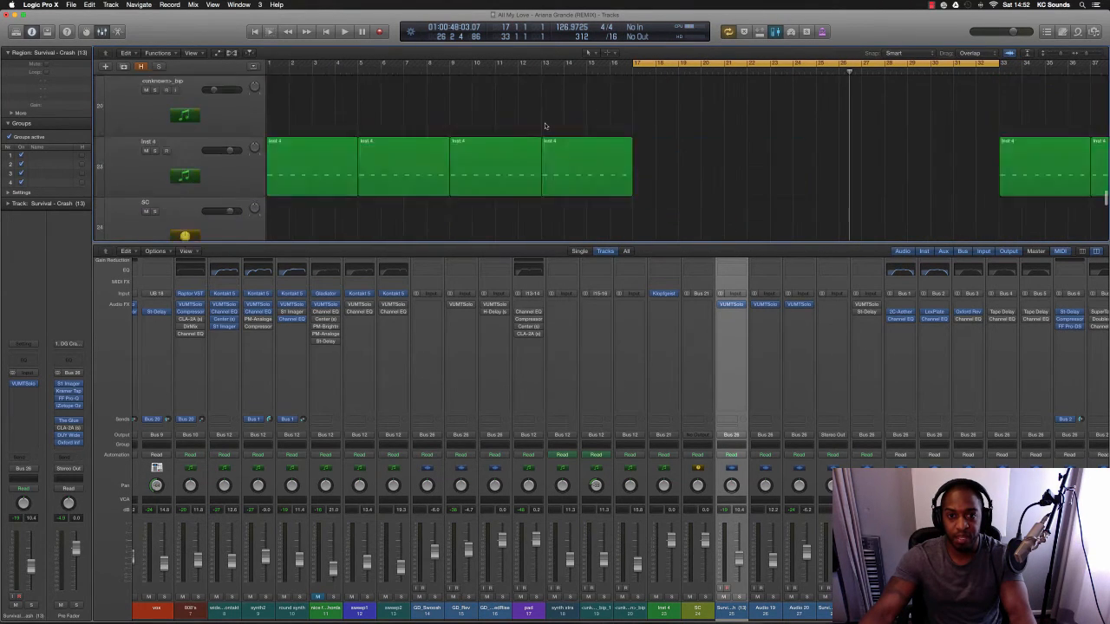
scroll(546, 126, down, 3)
scroll(546, 125, down, 3)
scroll(546, 125, down, 3)
scroll(546, 126, down, 3)
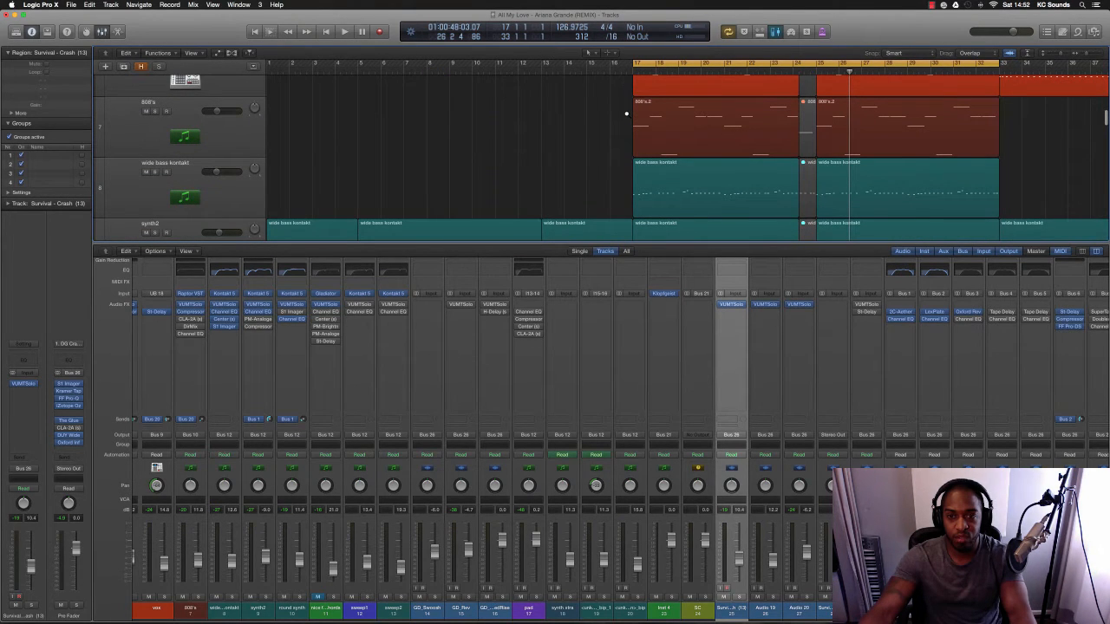
- Extend the 808's region start slightly, rezoom to show kicks, hats and 808's, and play the loop
click(298, 113)
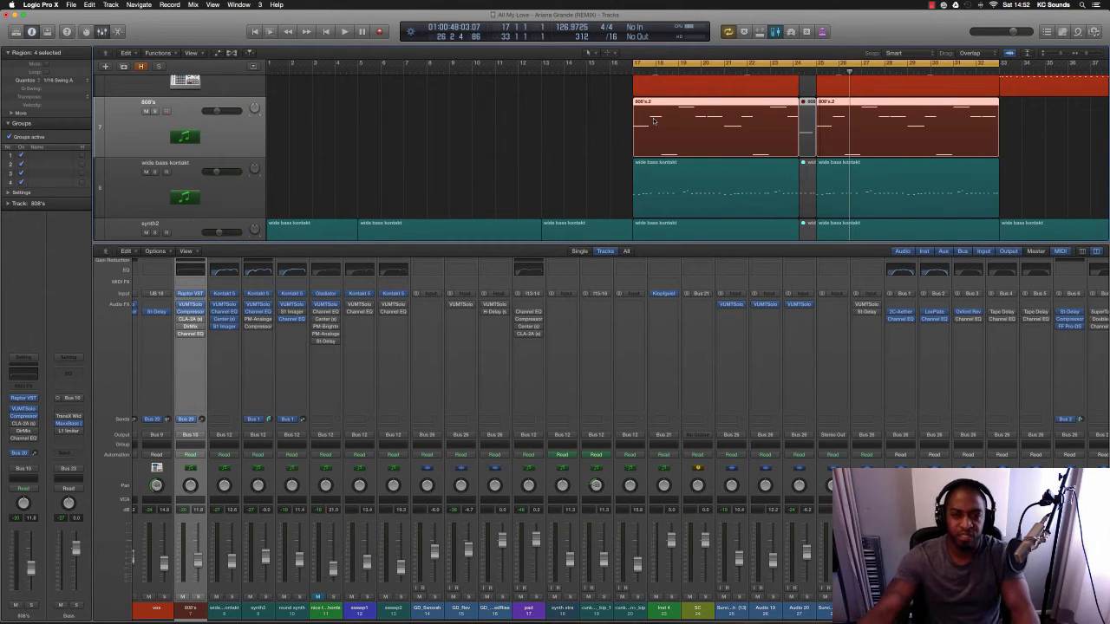
scroll(657, 128, up, 5)
scroll(627, 139, up, 5)
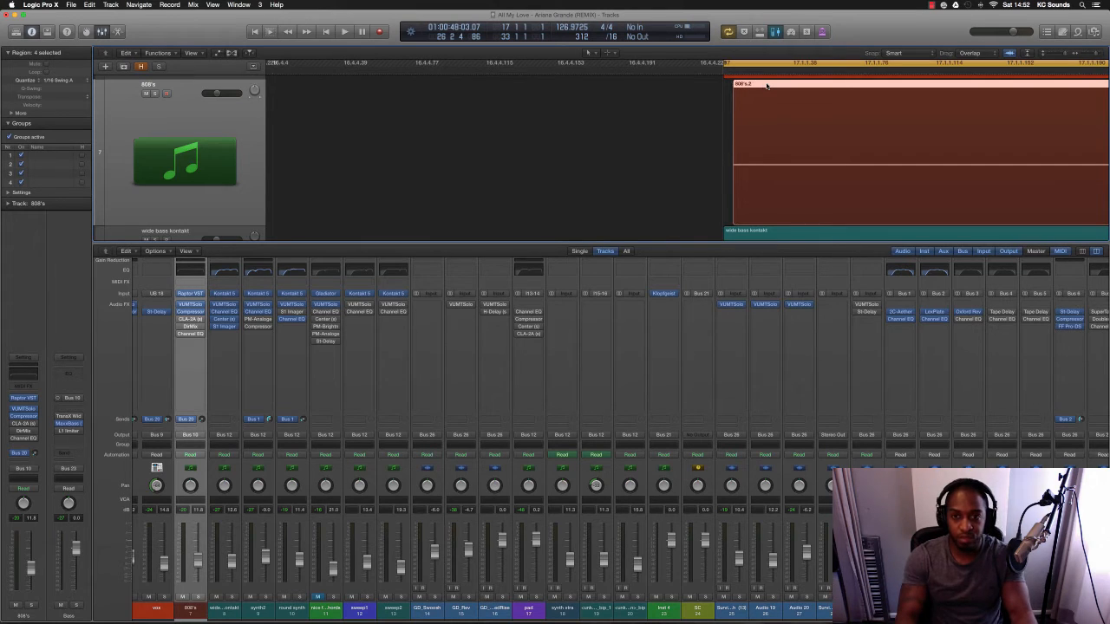
key(alt+Left)
key(alt+Left)
key(alt+Left)
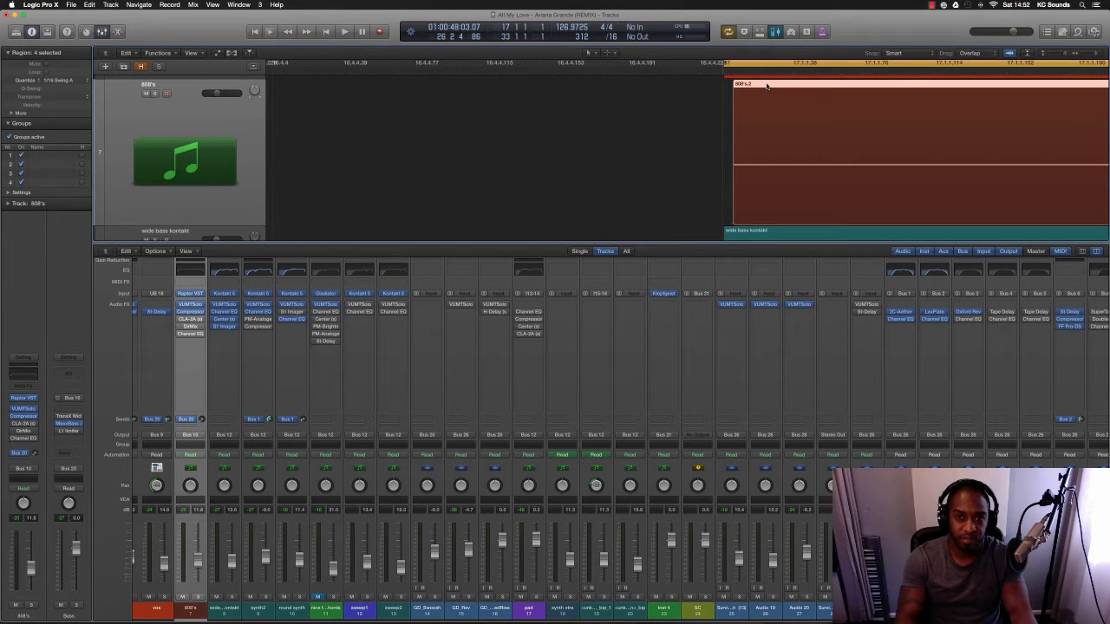
key(super+Left)
key(super+Left)
key(super+Left)
key(super+Left)
key(super+Up)
key(super+Up)
key(super+Right)
key(super+Right)
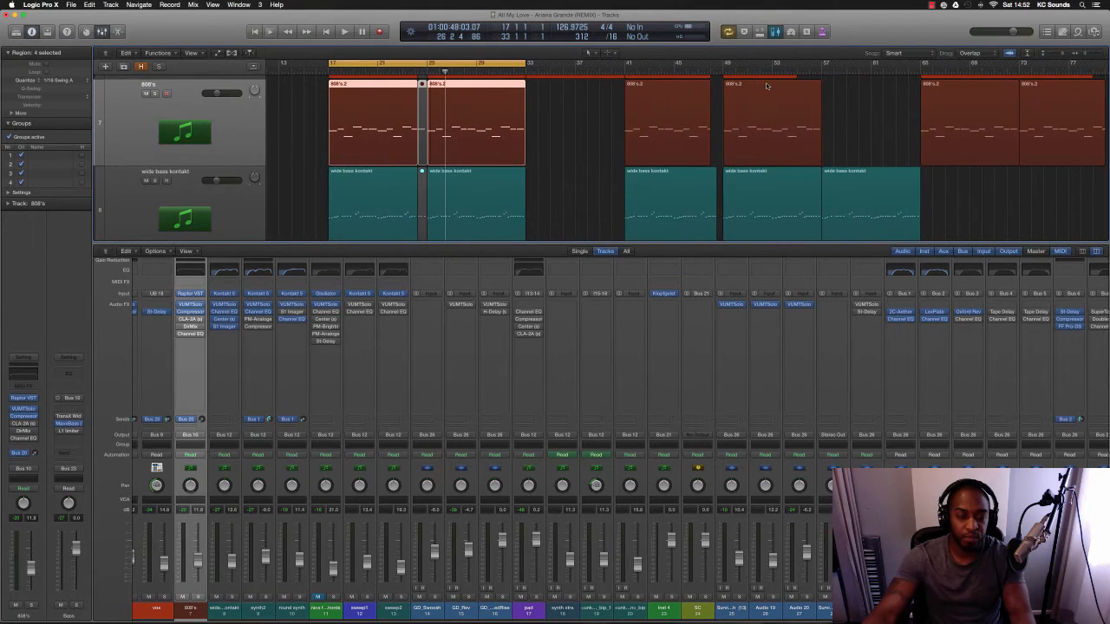
scroll(349, 185, up, 3)
key(super+Up)
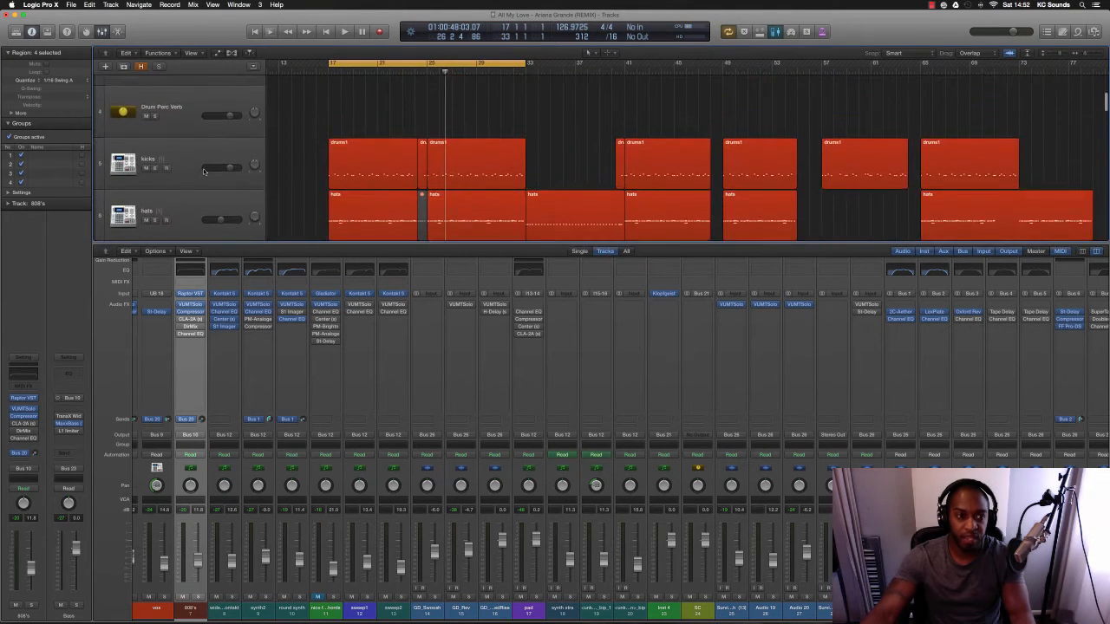
key(super+Up)
scroll(203, 168, up, 2)
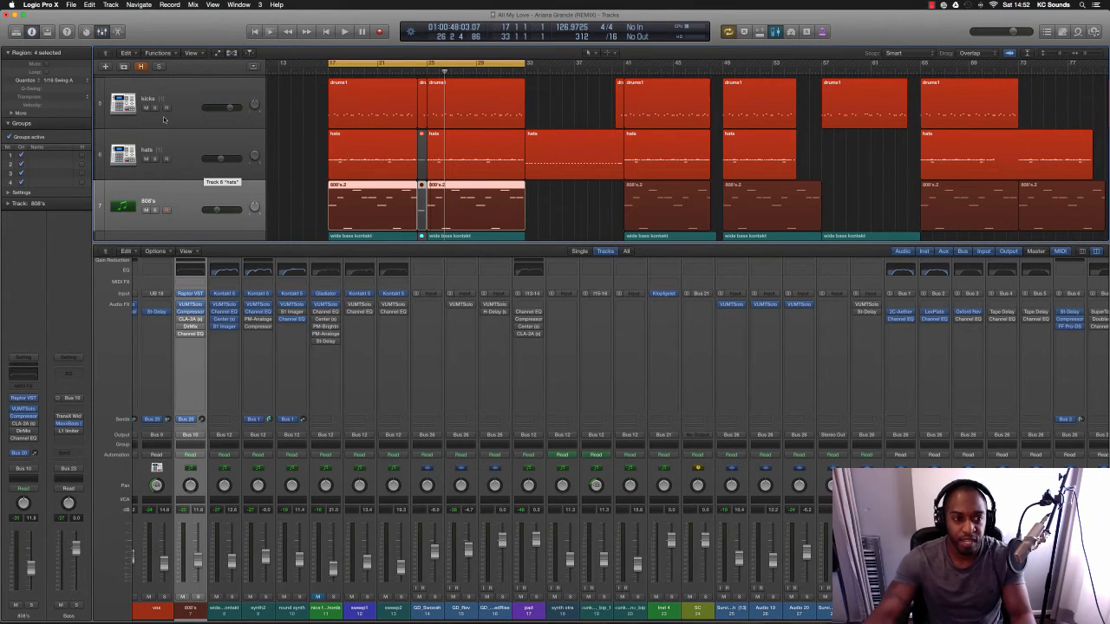
key(space)
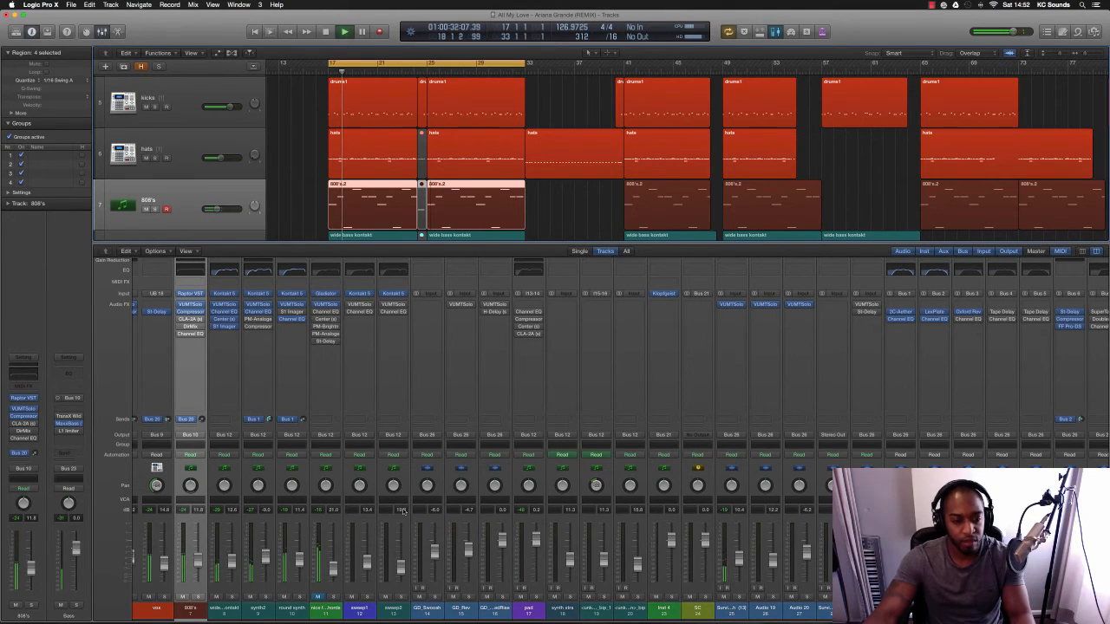
scroll(442, 396, left, 6)
scroll(404, 508, left, 6)
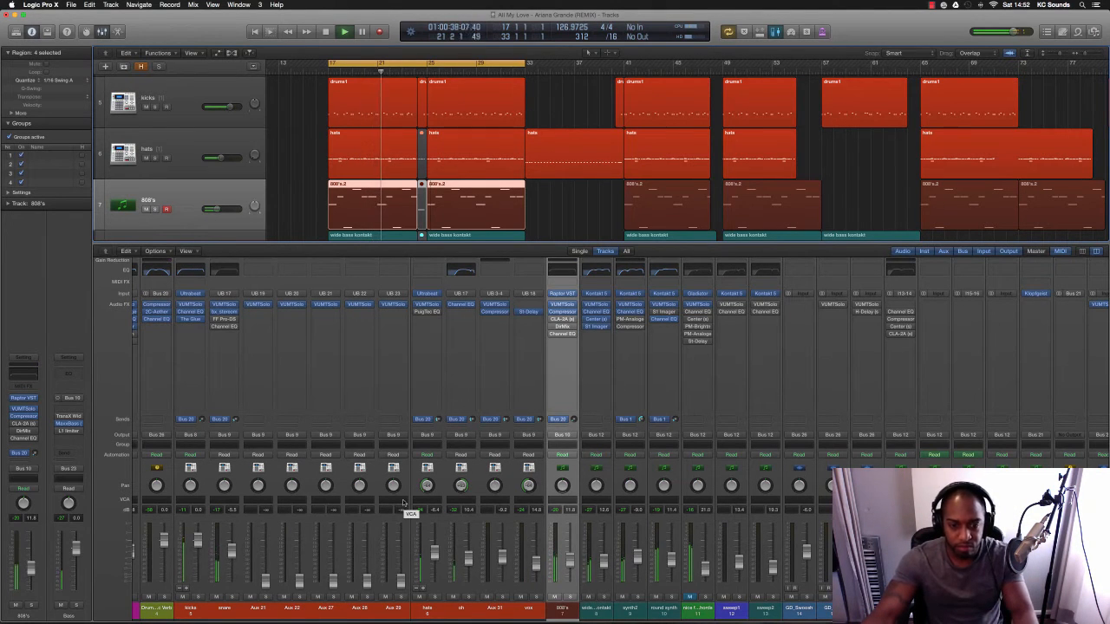
scroll(391, 510, right, 10)
- Stop playback with the bus channel strips in view
key(space)
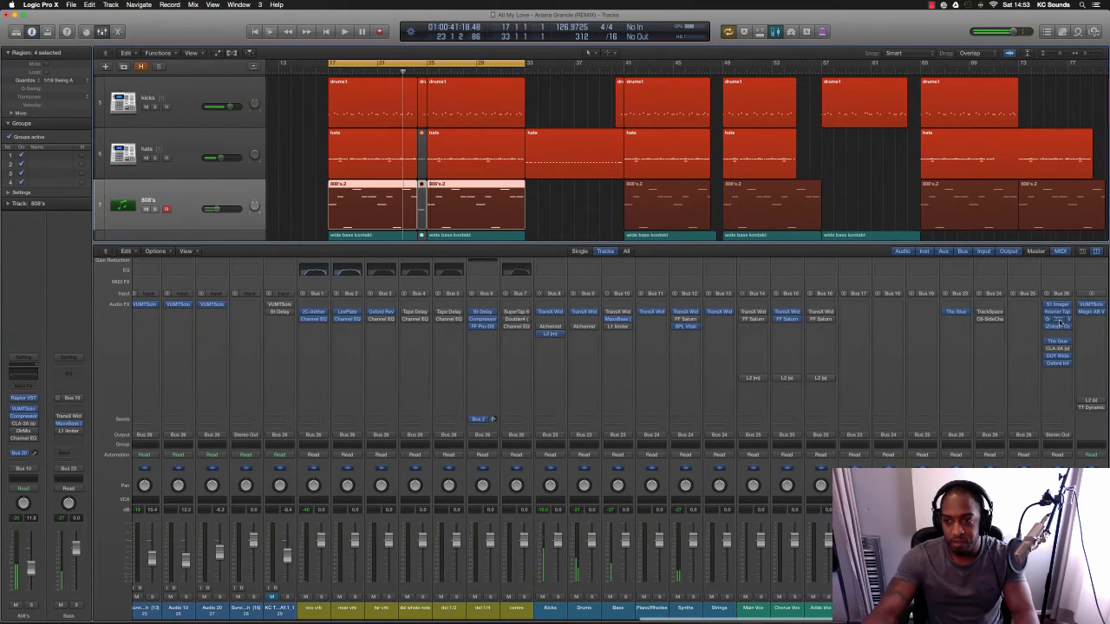
- Bring up the pre-fader bus's Pro-Q EQ and position its window below the regions
double_click(1062, 321)
drag(229, 43, 666, 184)
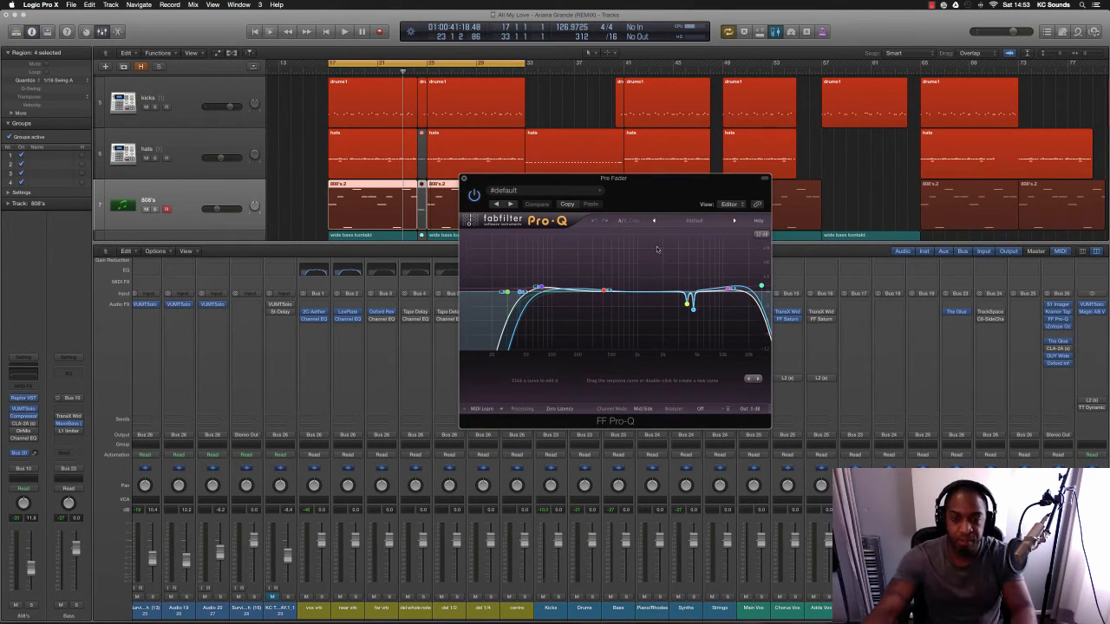
drag(662, 183, 661, 278)
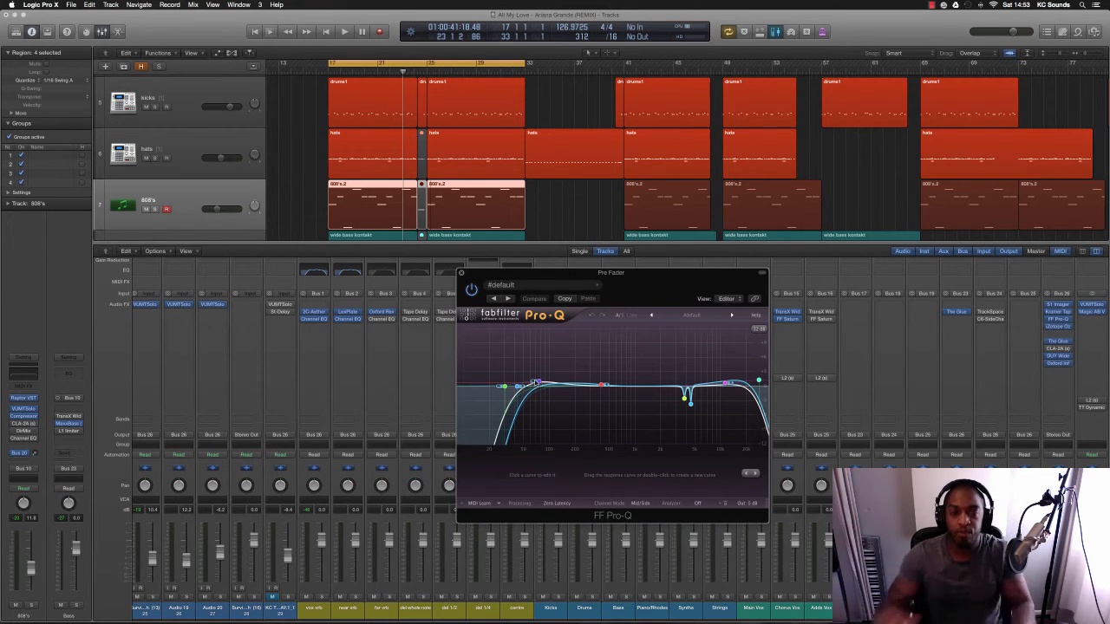
drag(640, 277, 623, 272)
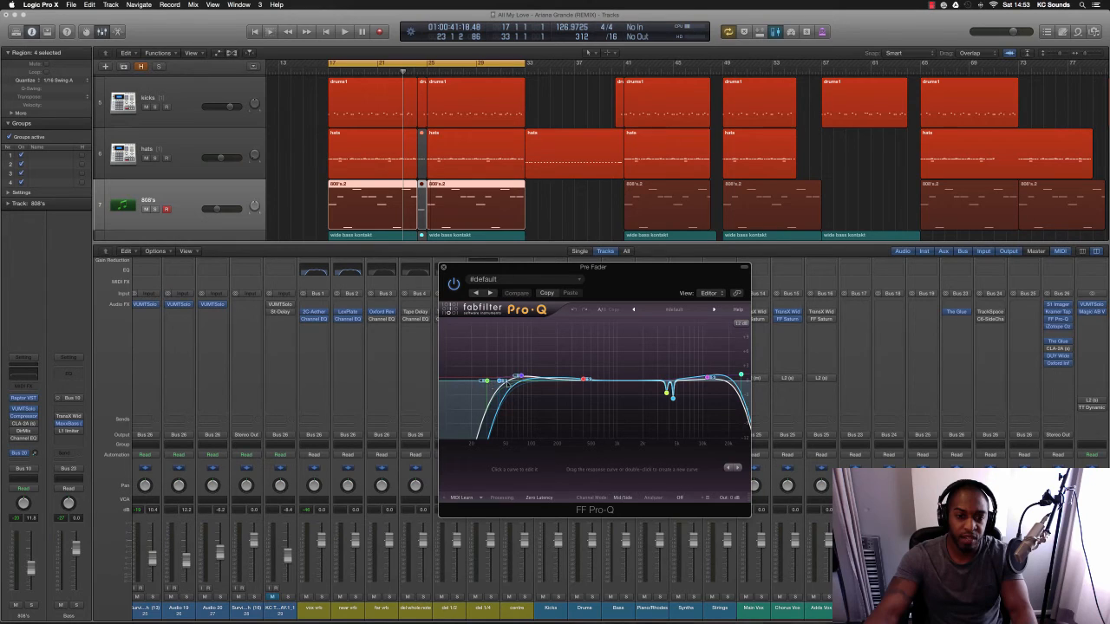
- Pull the low-cut band down to about 30 Hz, audition it, and select the band near 71 Hz
click(500, 381)
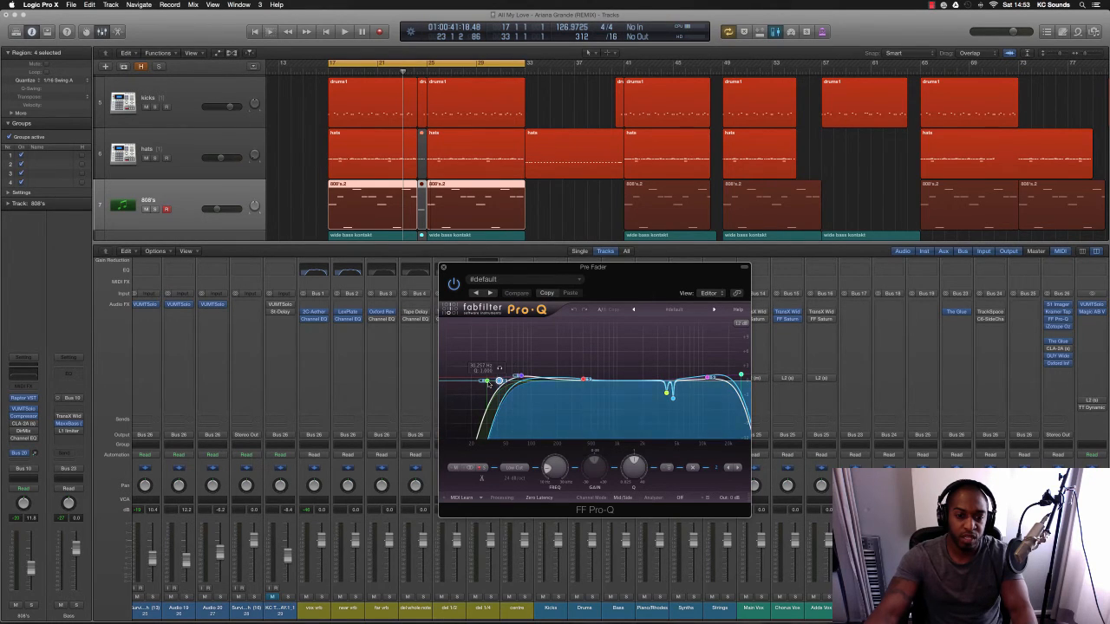
scroll(500, 382, up, 4)
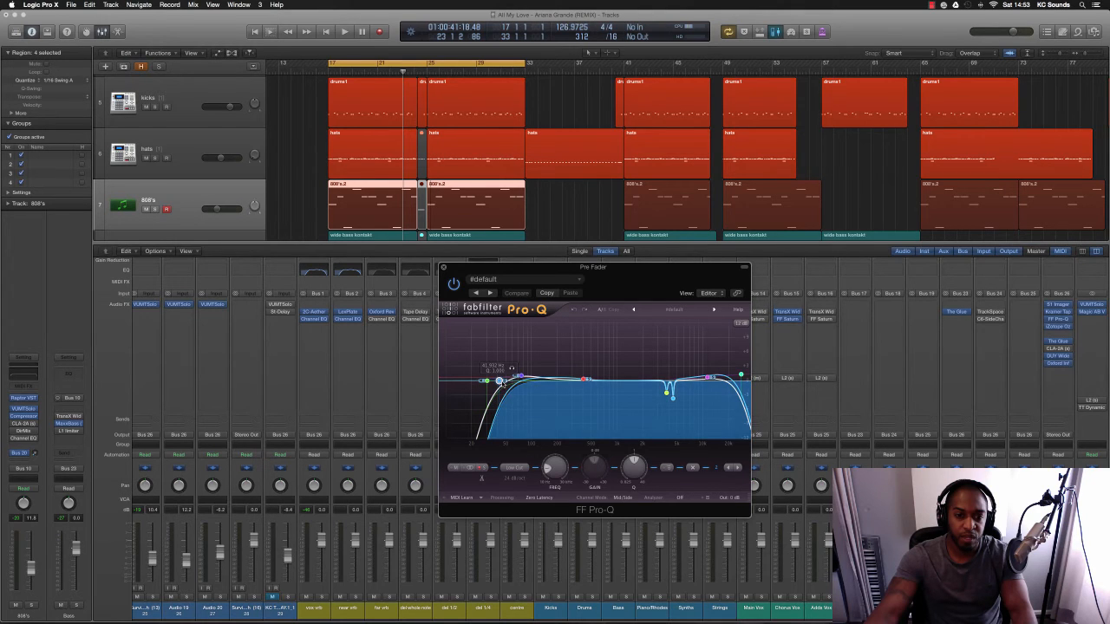
drag(501, 382, 488, 385)
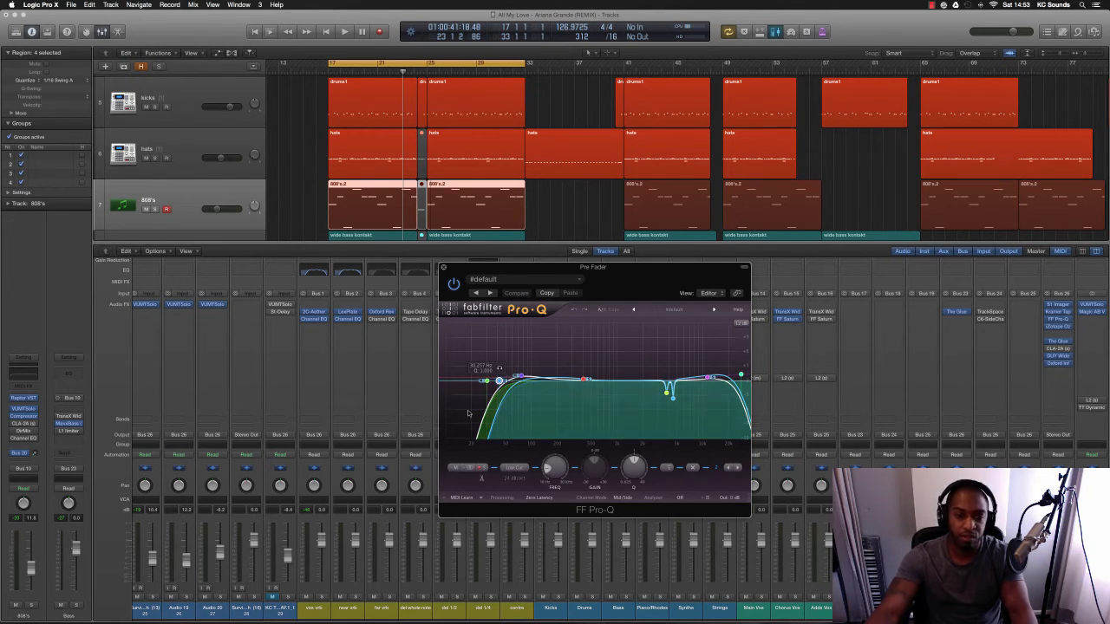
mouse_move(499, 381)
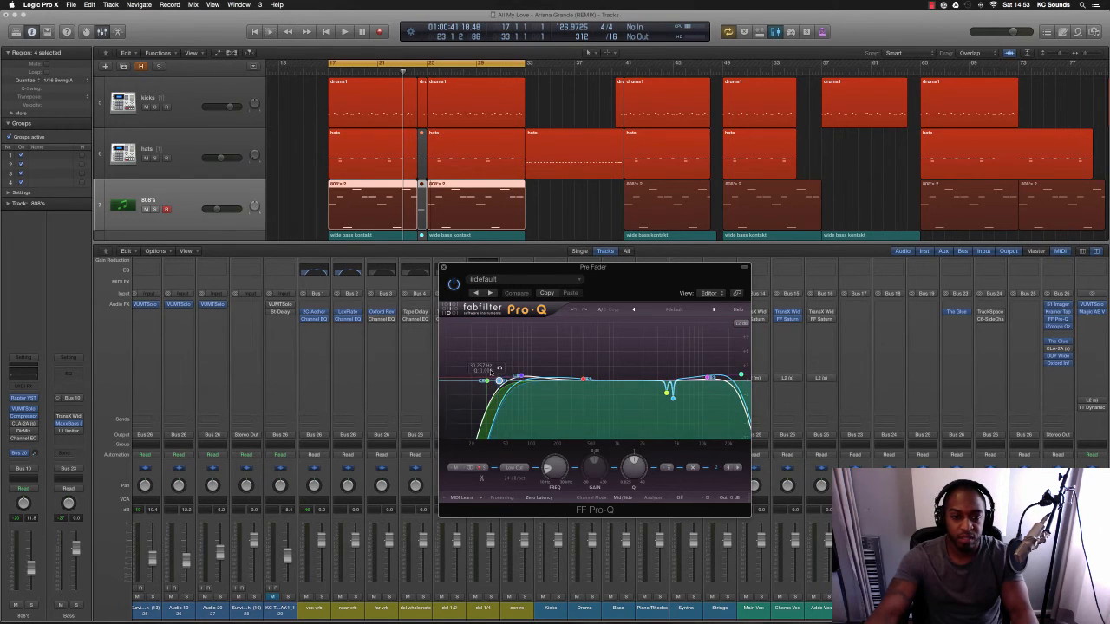
key(space)
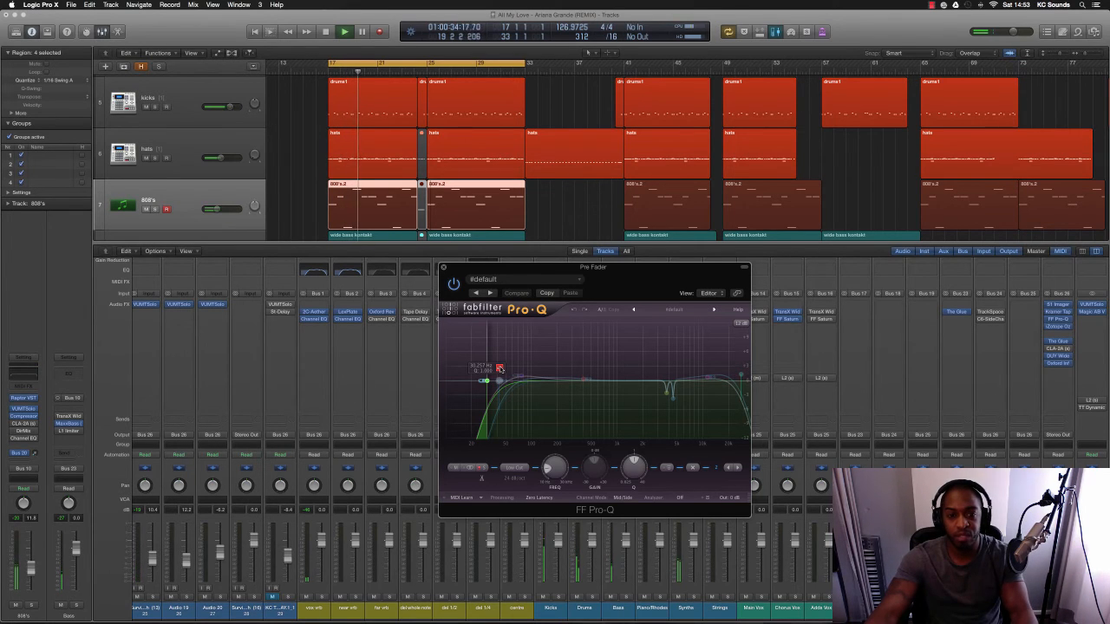
click(498, 368)
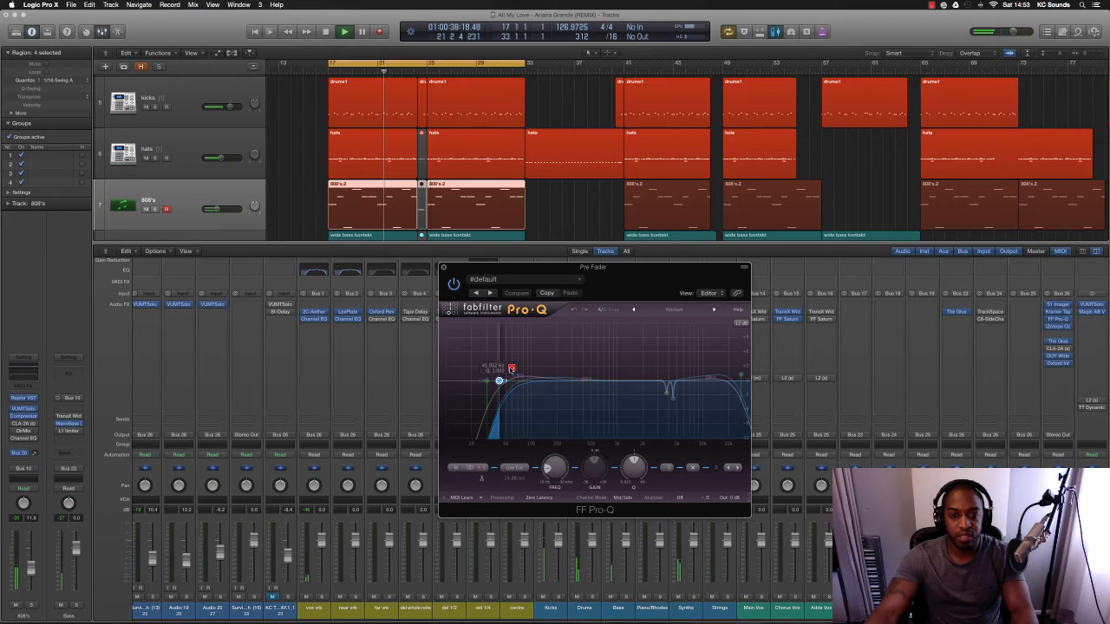
click(520, 379)
- Deepen the upper-mid dip and set the top boost to about 11 kHz, +1.7 dB while auditioning
key(space)
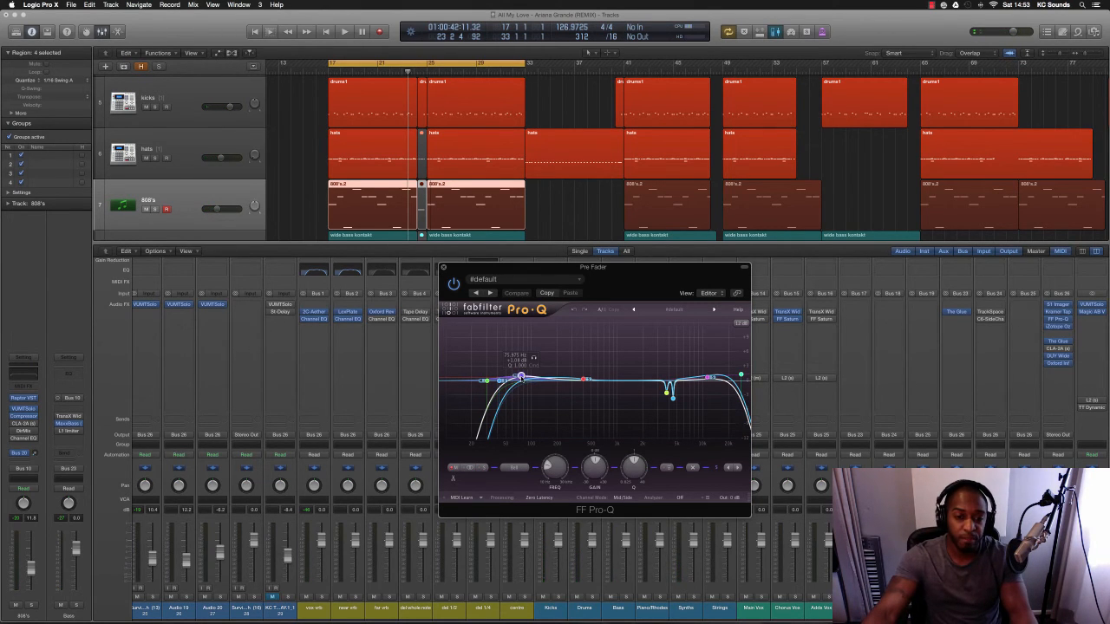
key(space)
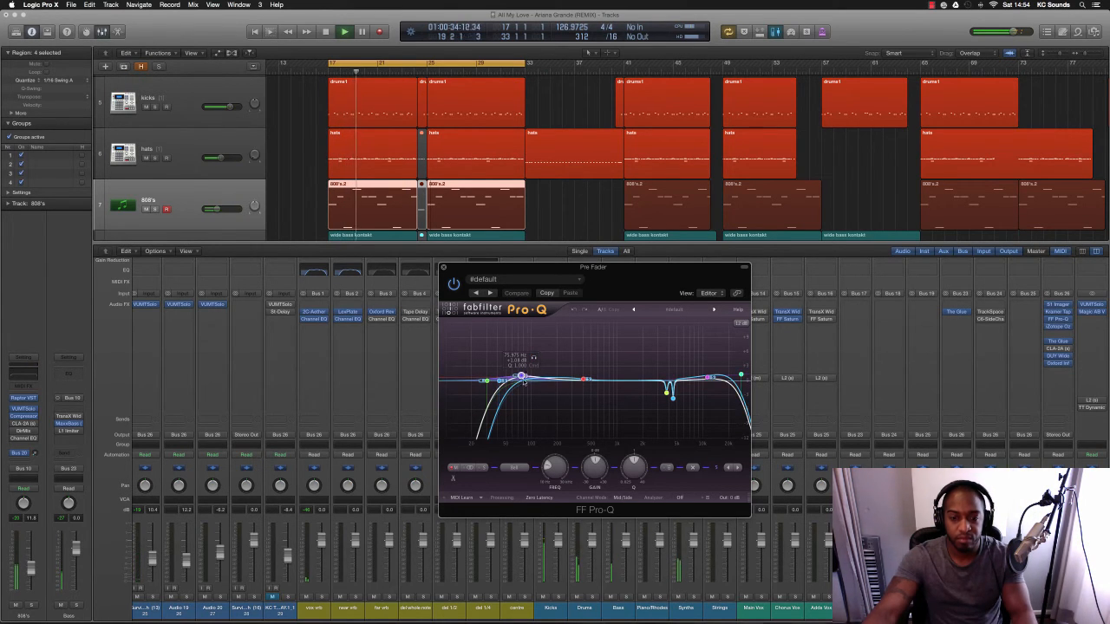
mouse_move(520, 376)
mouse_down()
mouse_move(521, 414)
mouse_move(520, 350)
mouse_move(521, 378)
mouse_up()
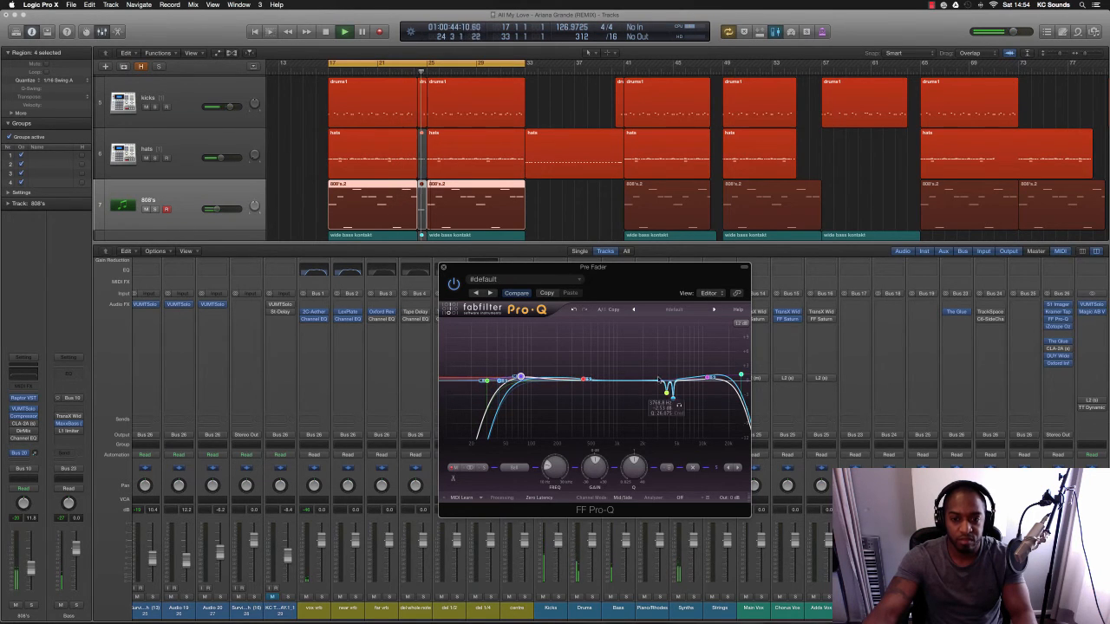
key(space)
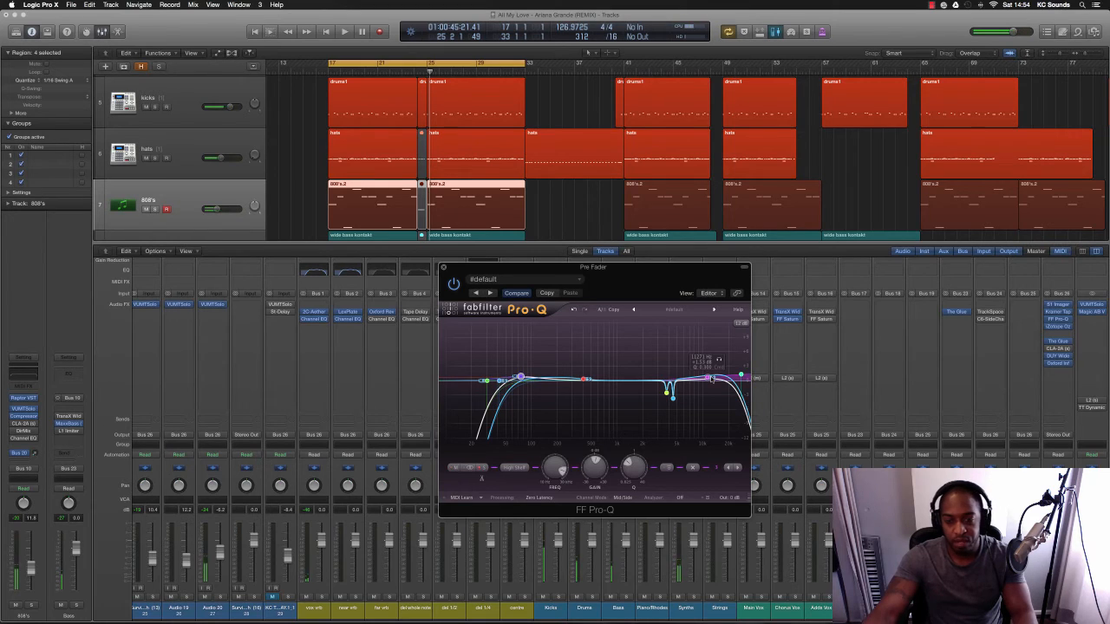
drag(710, 379, 708, 376)
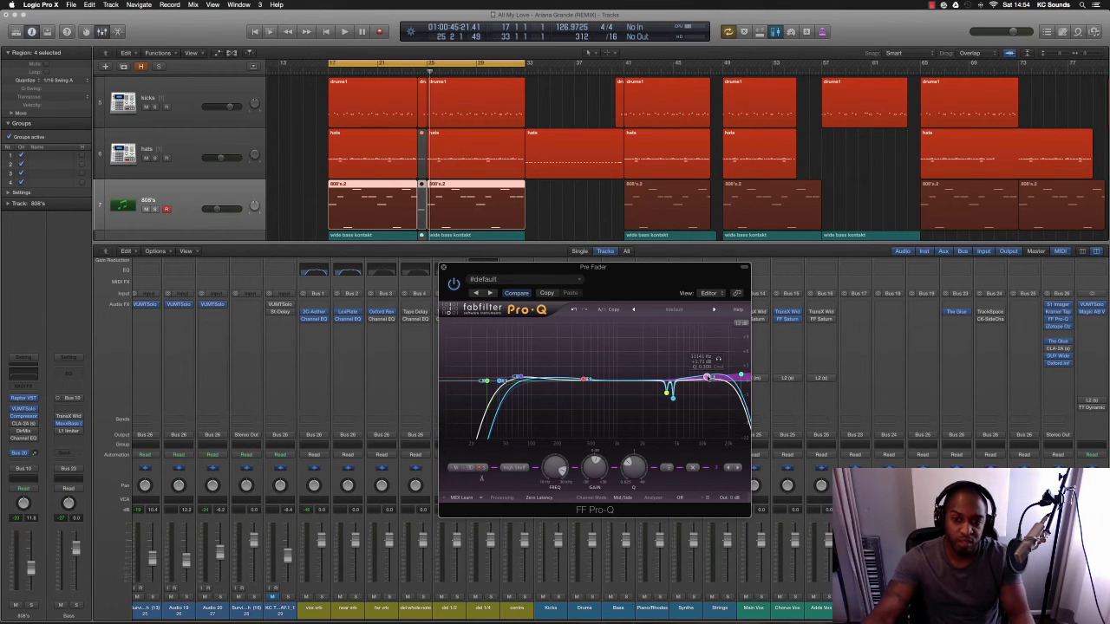
click(741, 374)
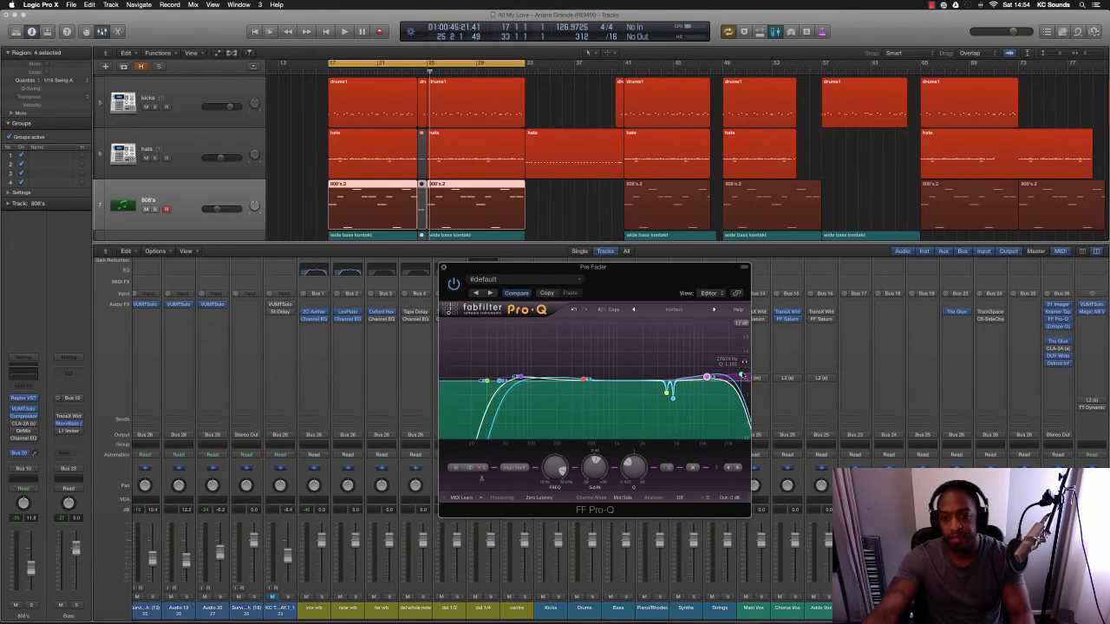
- Lower the high-cut to about 23 kHz with a 6 dB/oct slope
drag(741, 375, 723, 376)
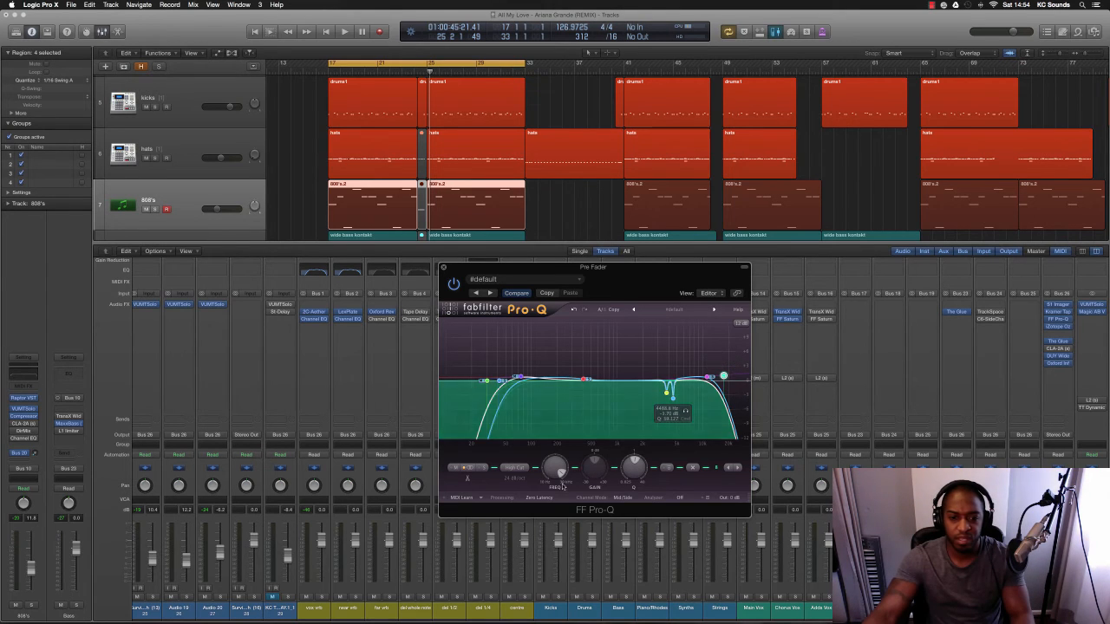
click(514, 479)
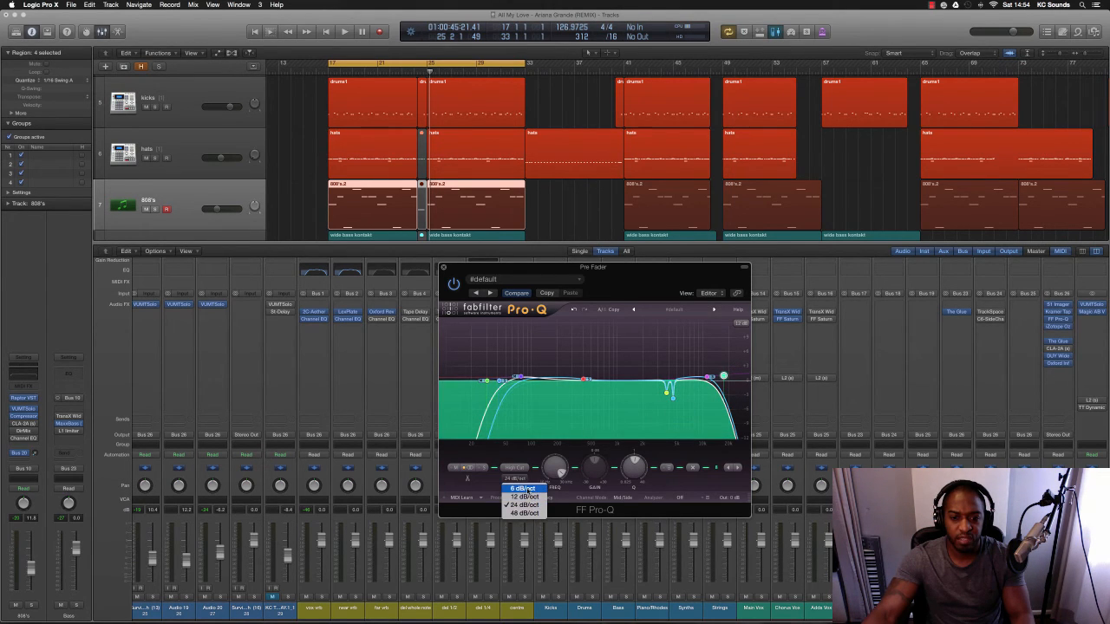
click(524, 489)
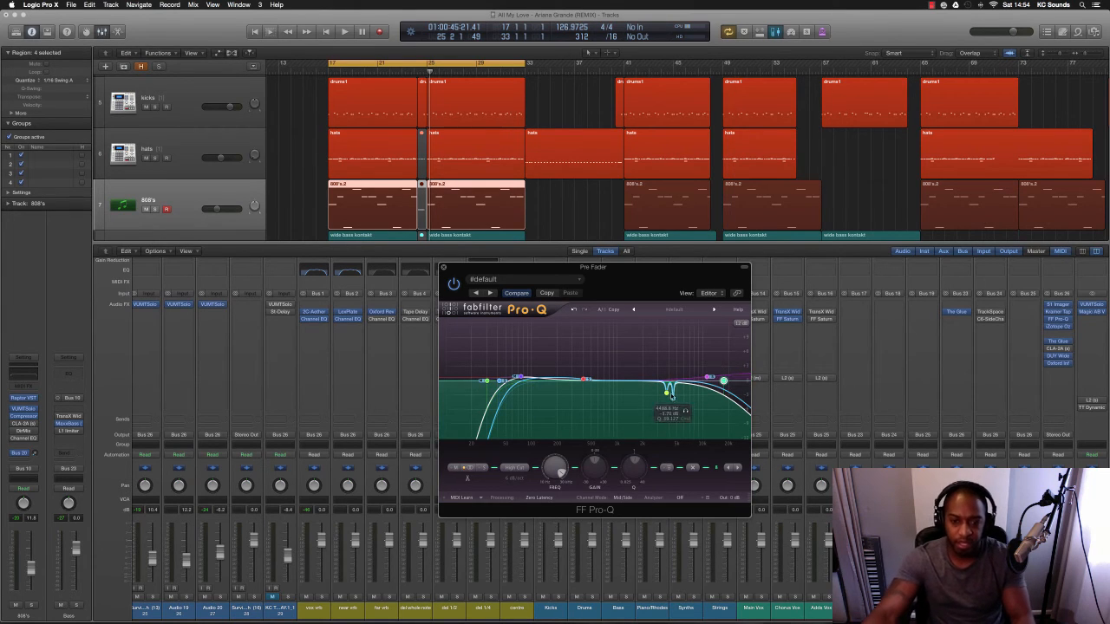
- Try the notch at 4.5 kHz, return it to about 3.8 kHz, and close the EQ window
drag(669, 393, 673, 399)
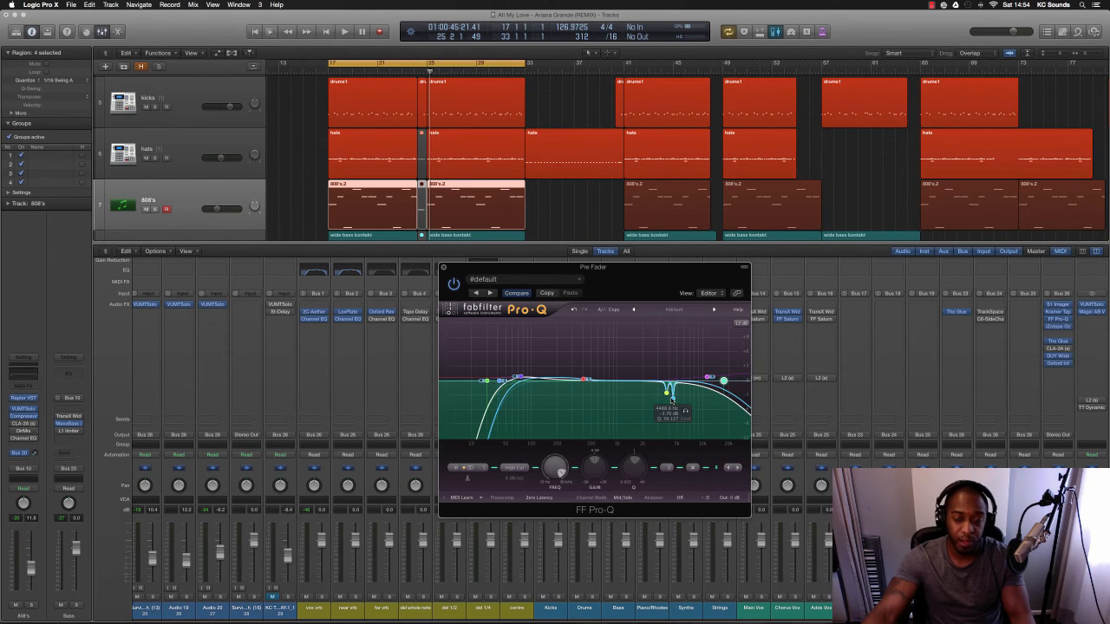
drag(673, 400, 668, 397)
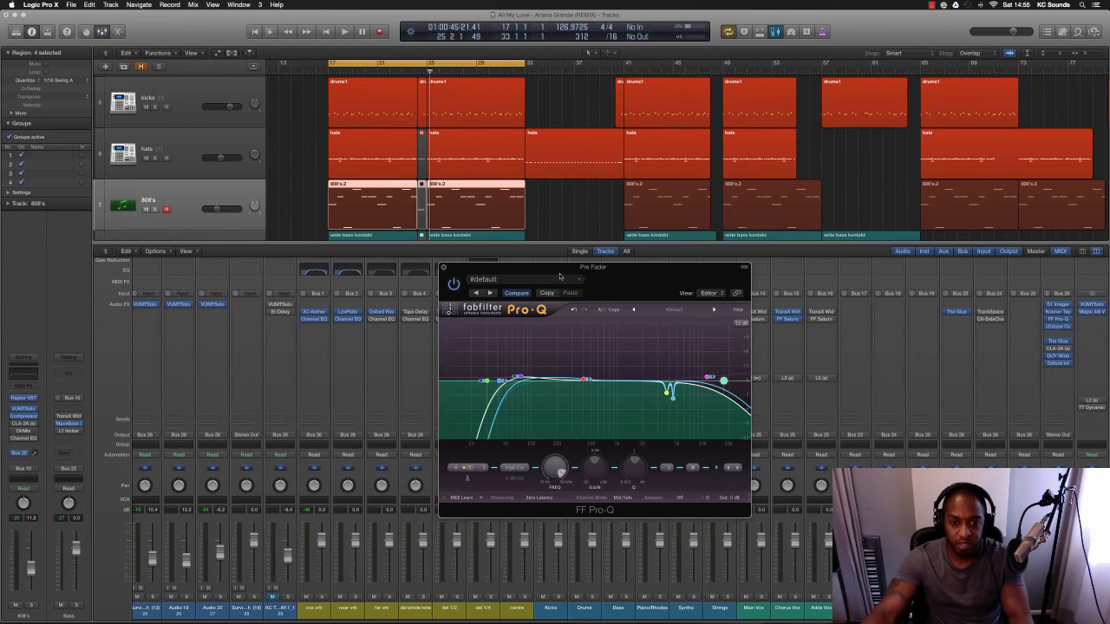
drag(560, 274, 614, 307)
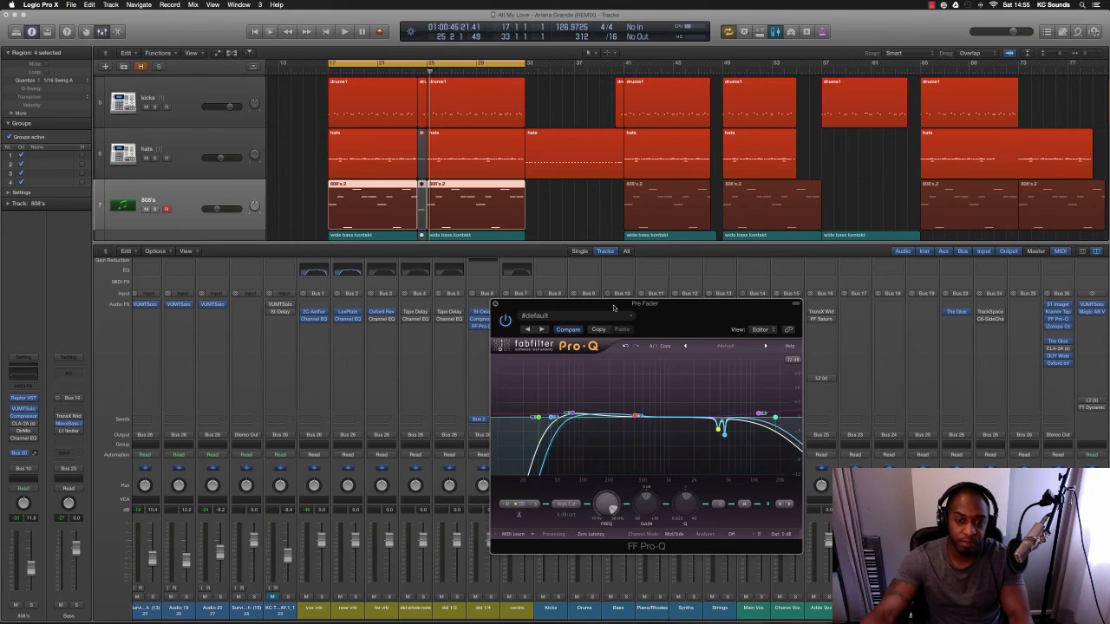
click(500, 308)
- Play the mix briefly from bar 17 to hear the bus EQ result, then stop
key(space)
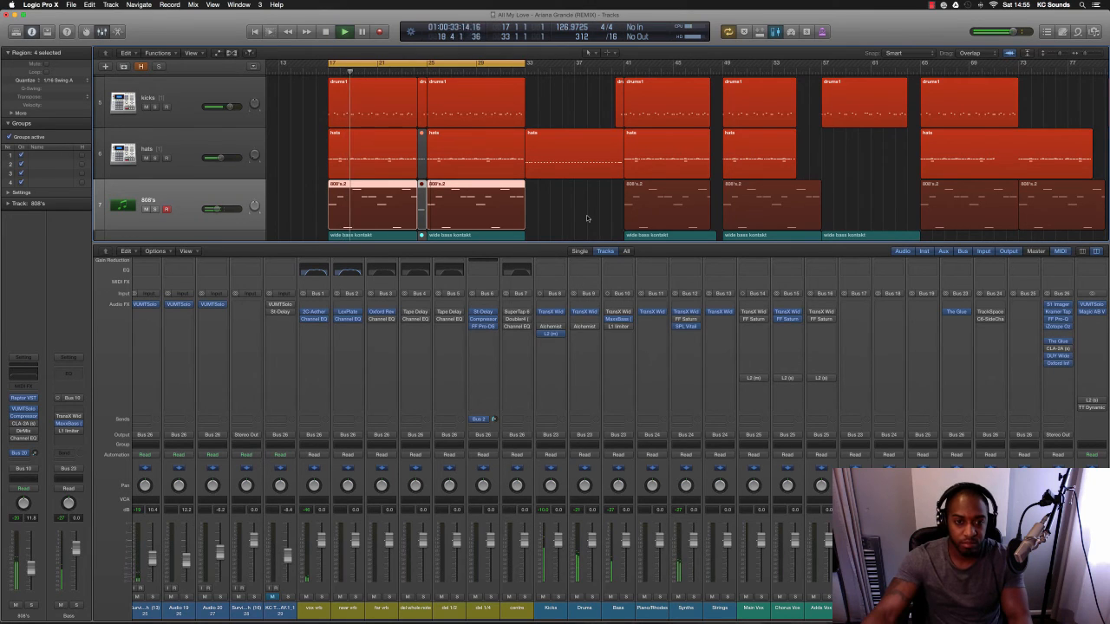
key(space)
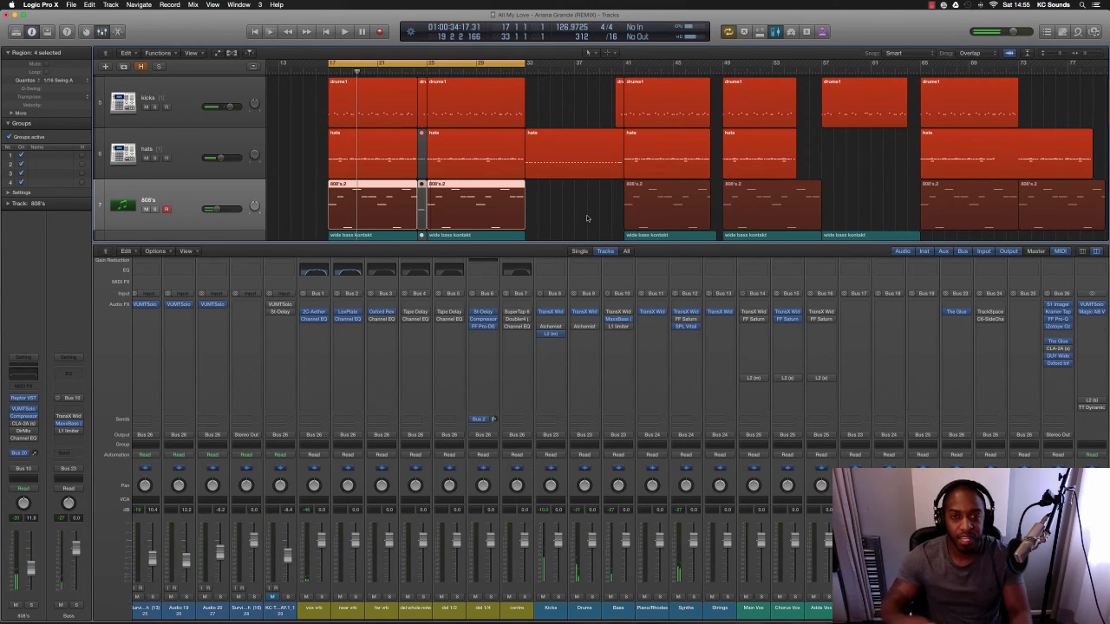